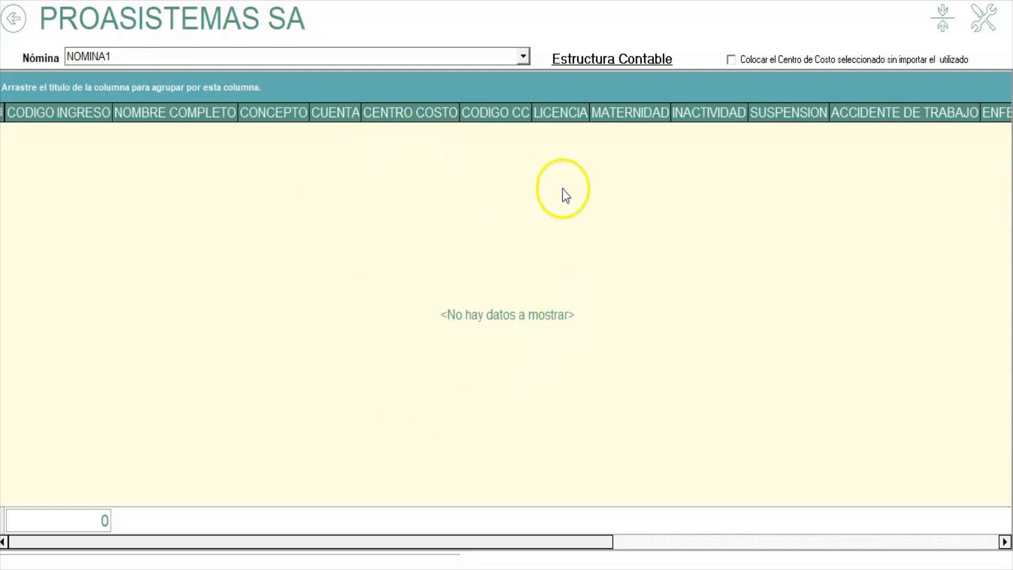
# - Start creating a new accounting structure entry for NOMINA1
pyautogui.click(466, 209)
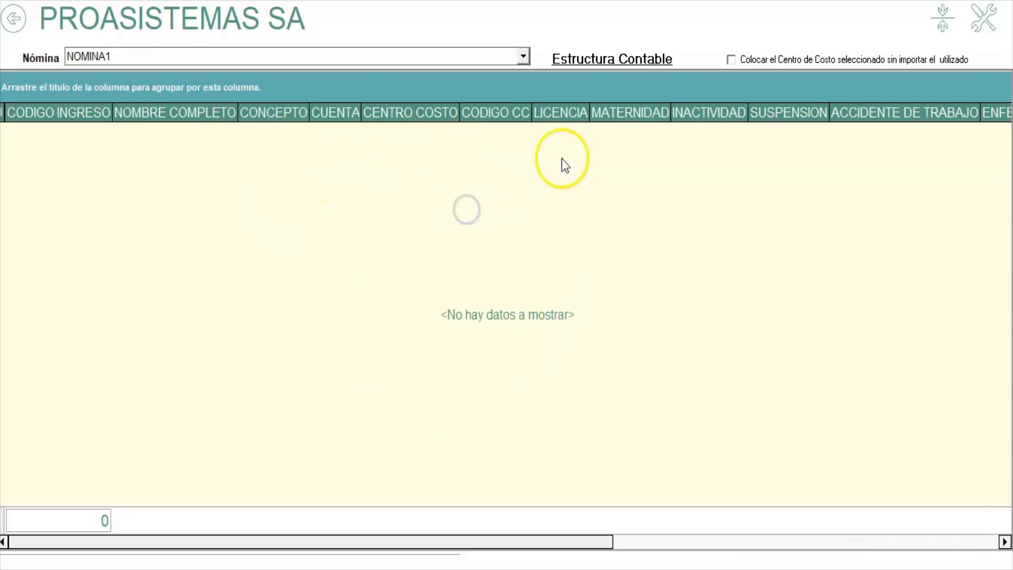
pyautogui.click(367, 176)
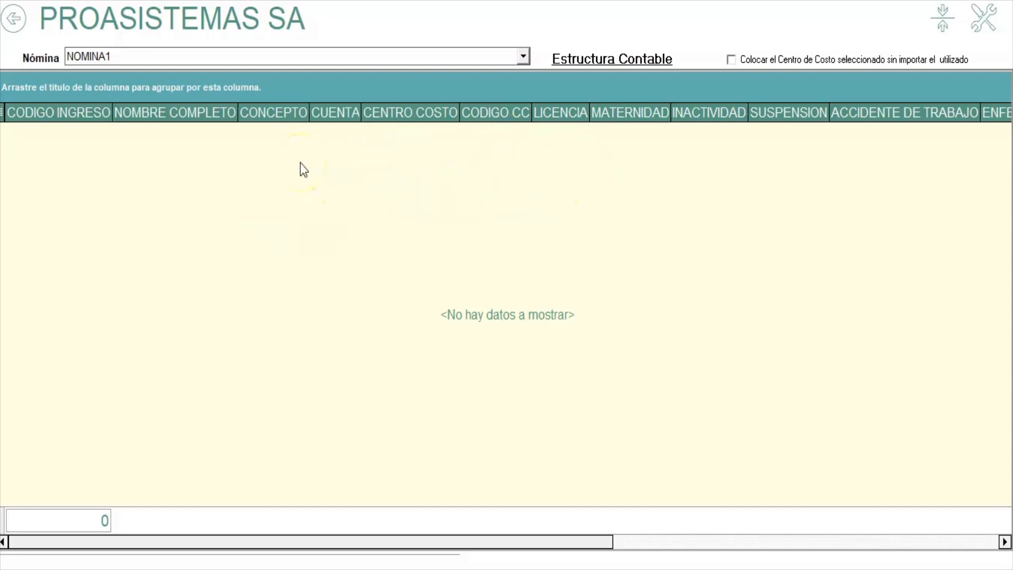
pyautogui.rightClick(300, 163)
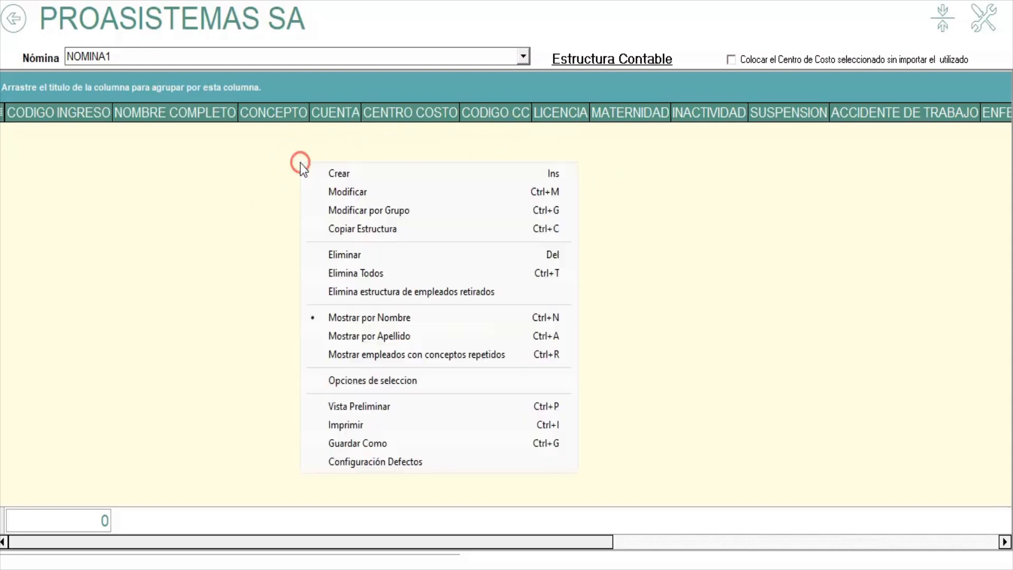
pyautogui.click(340, 171)
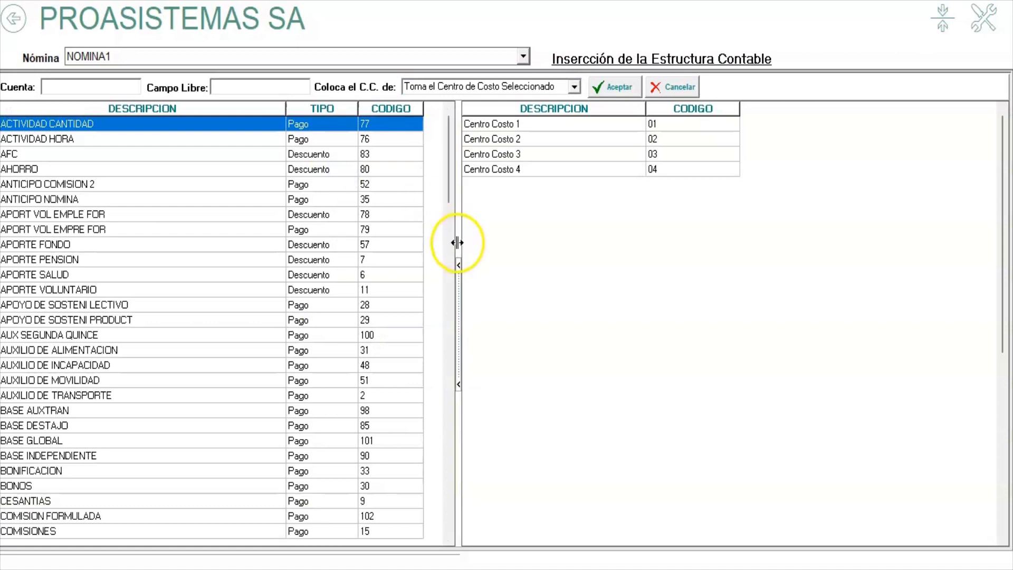
pyautogui.click(446, 150)
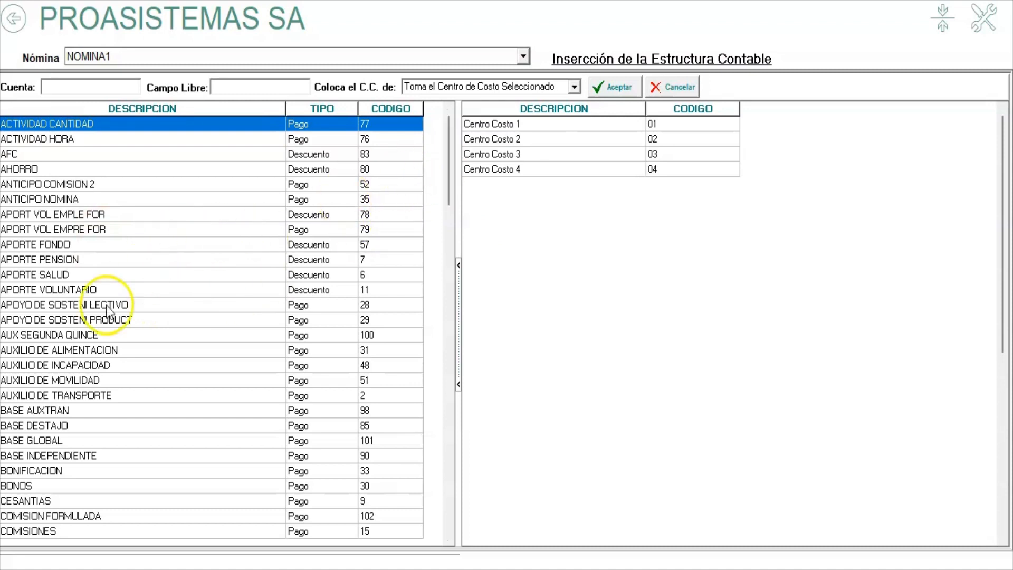
# - Select the APORTE SALUD concept and set its account (Cuenta) to 237005
pyautogui.click(78, 273)
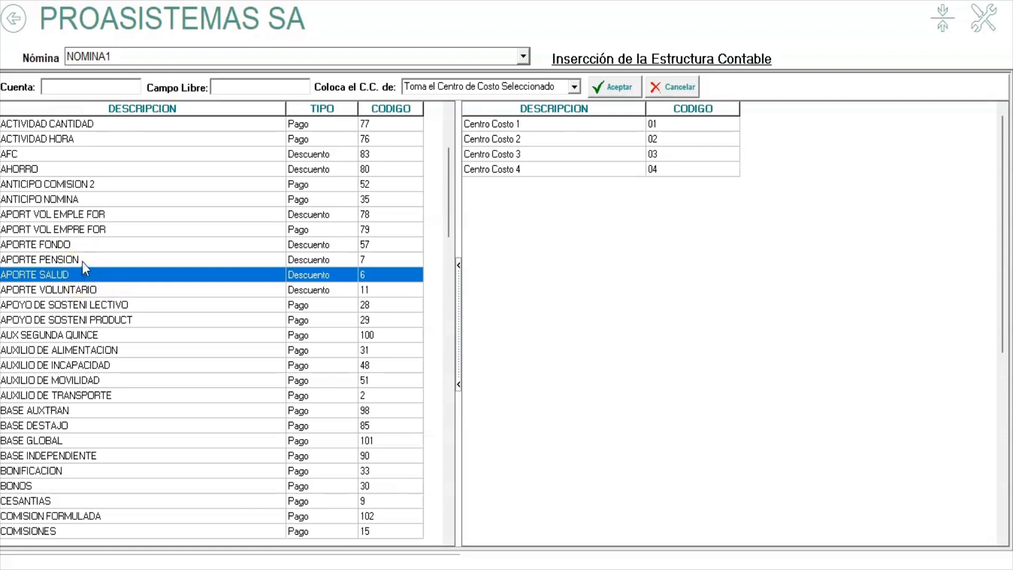
pyautogui.click(83, 262)
pyautogui.click(106, 243)
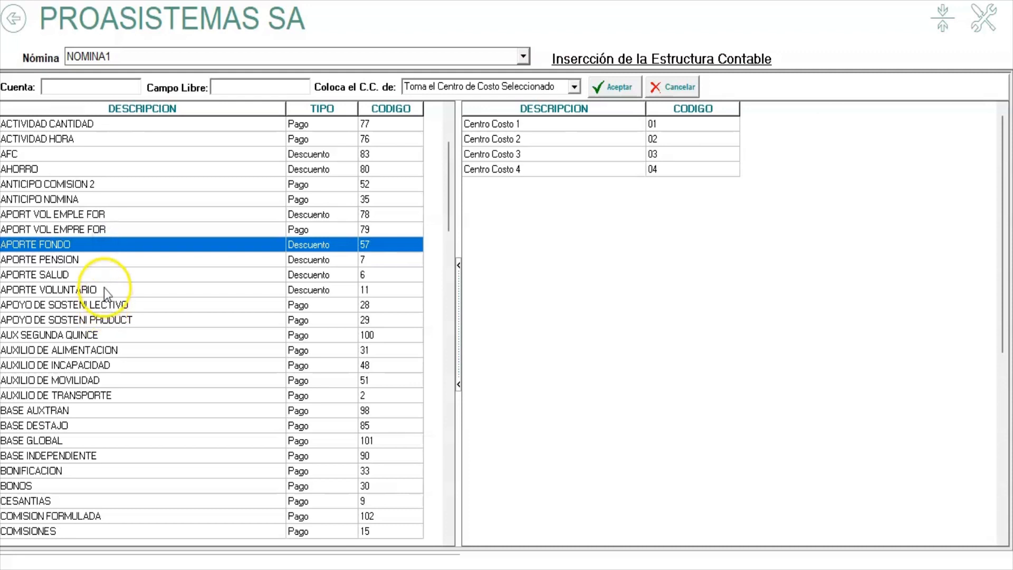
pyautogui.click(105, 274)
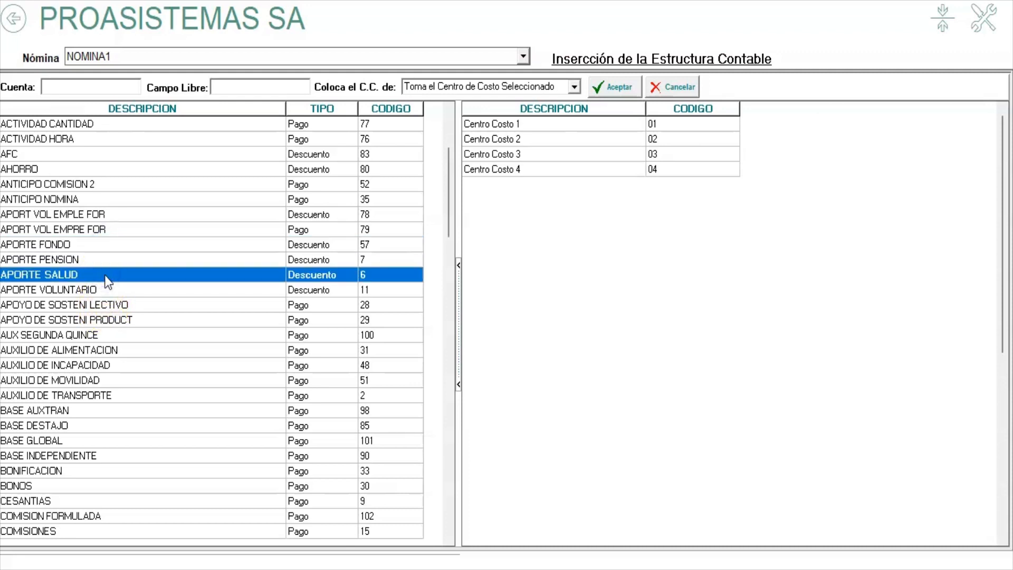
pyautogui.click(66, 84)
pyautogui.write('237005')
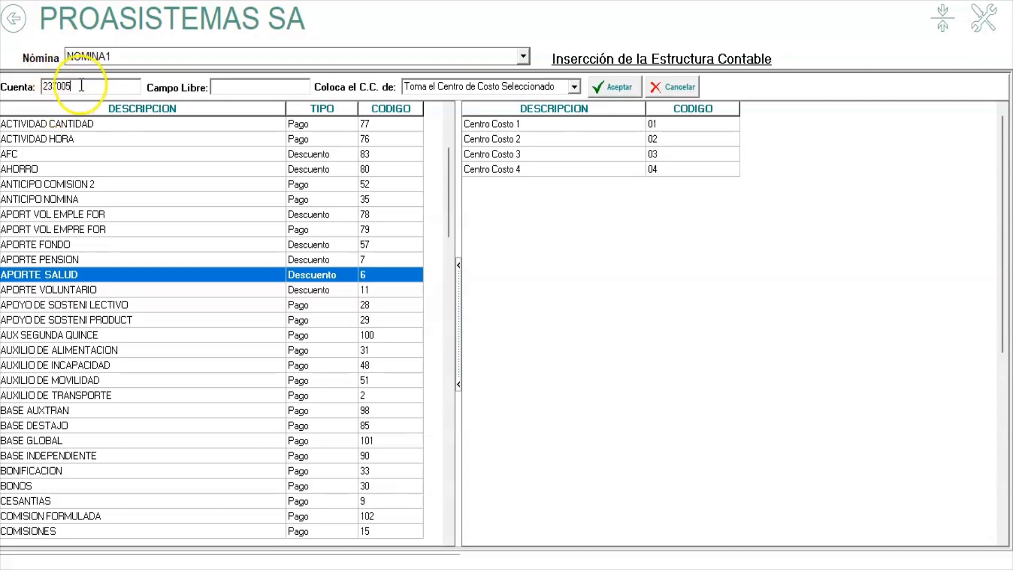
pyautogui.moveTo(81, 85); pyautogui.dragTo(31, 86)
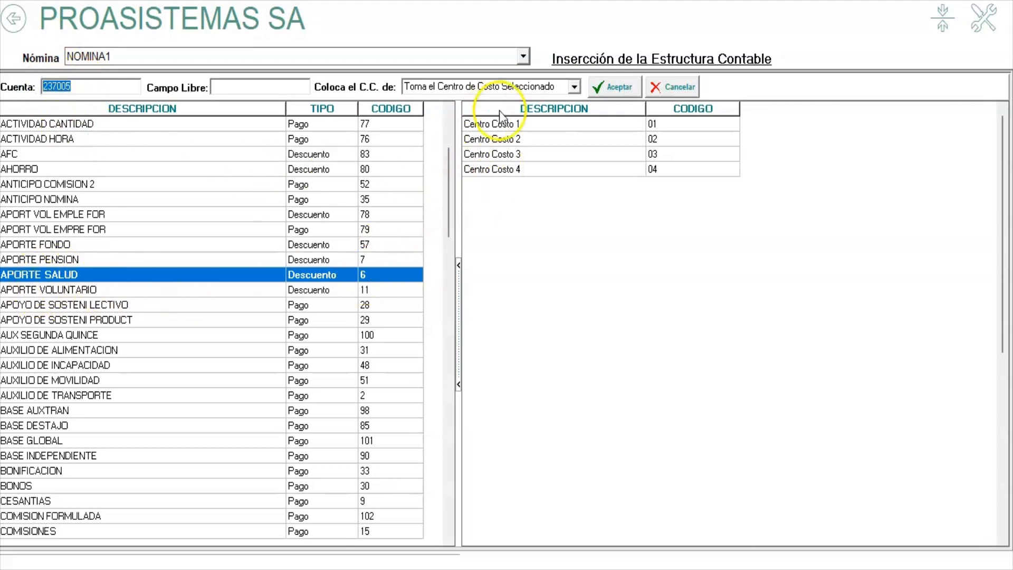
# - Try the selected, accumulated and Ingreso cost centre sources, ending on "Toma el Centro de Costo del Ingreso"
pyautogui.click(576, 86)
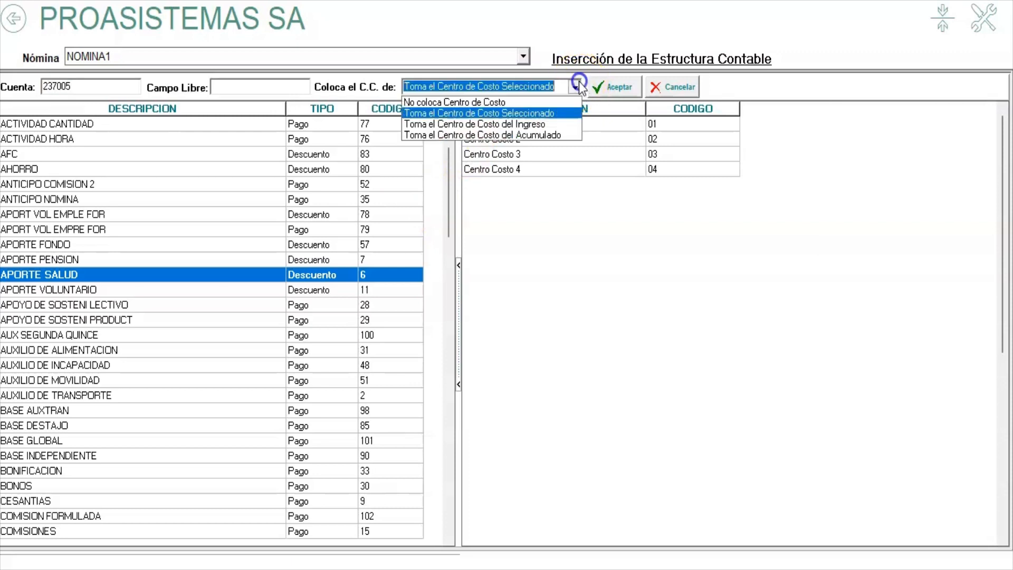
pyautogui.click(504, 113)
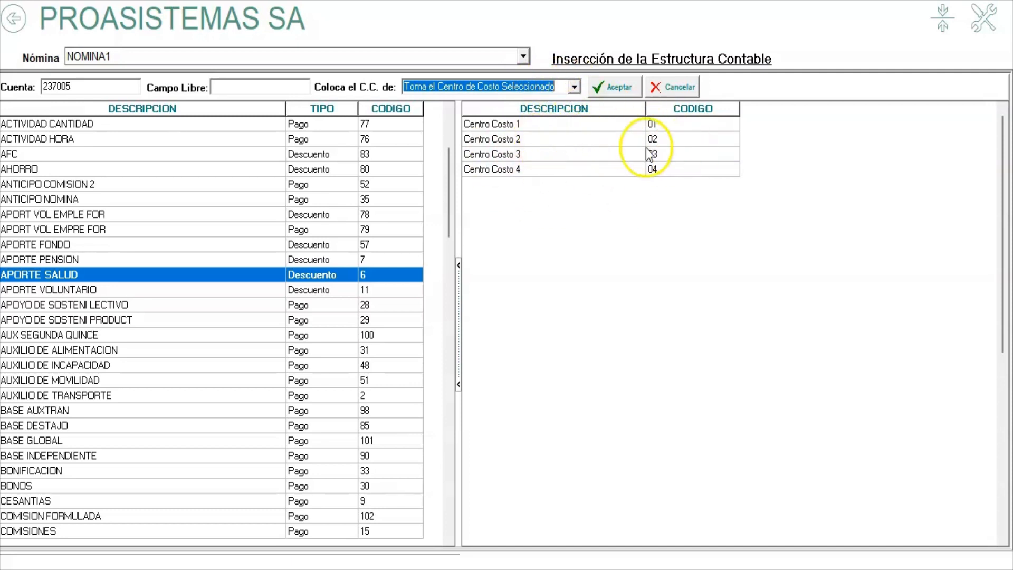
pyautogui.click(574, 87)
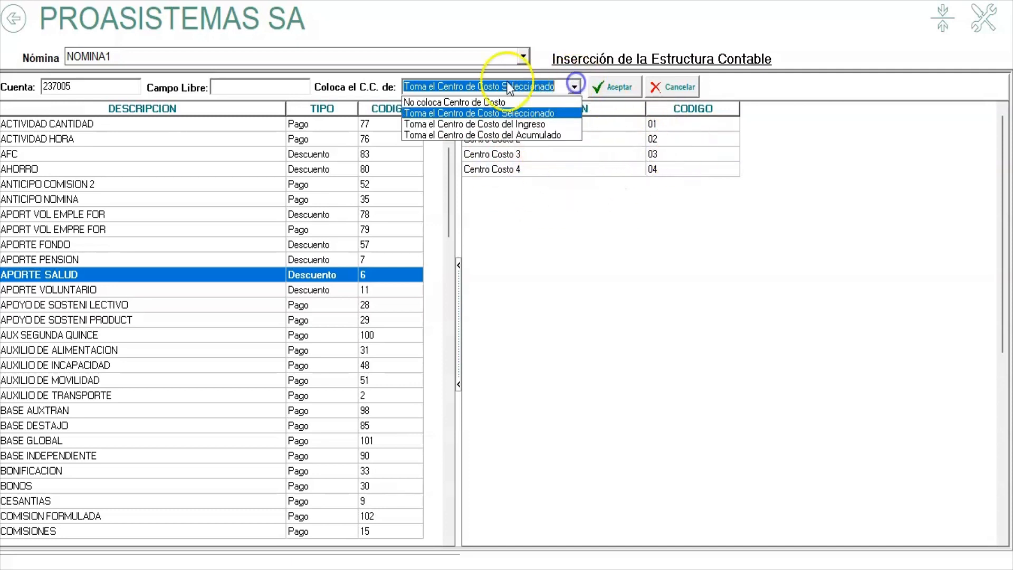
pyautogui.click(516, 125)
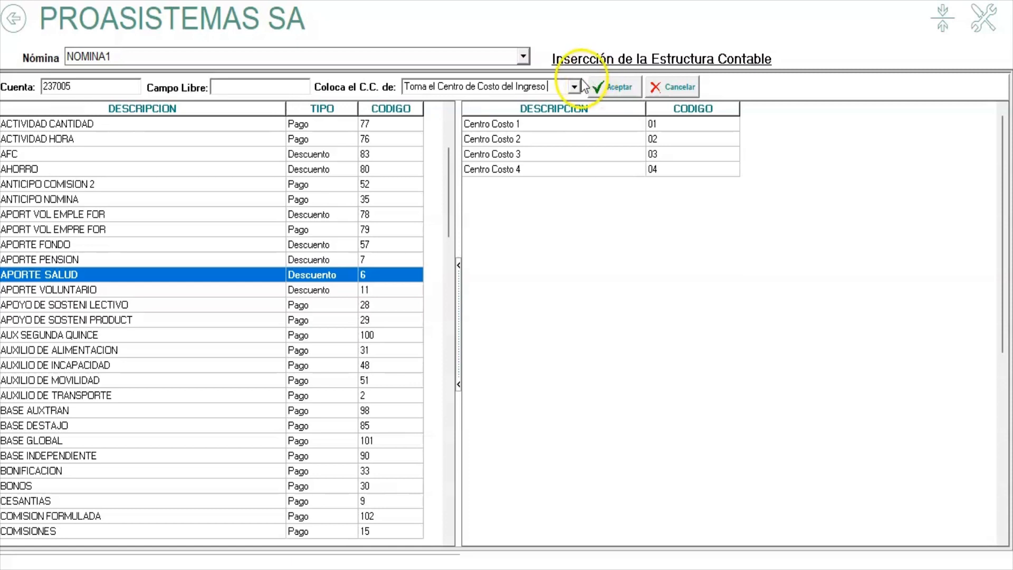
pyautogui.click(574, 88)
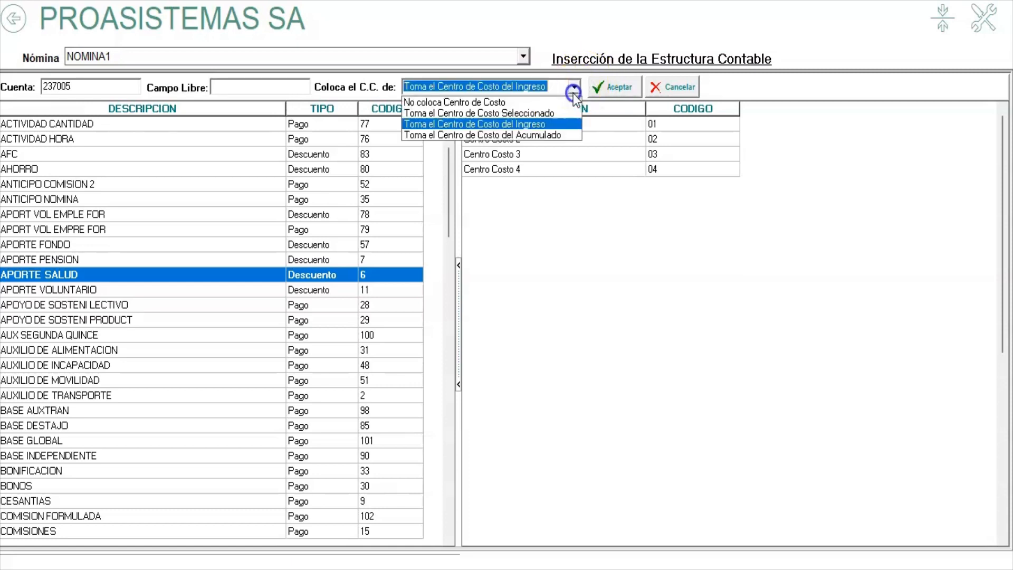
pyautogui.click(522, 135)
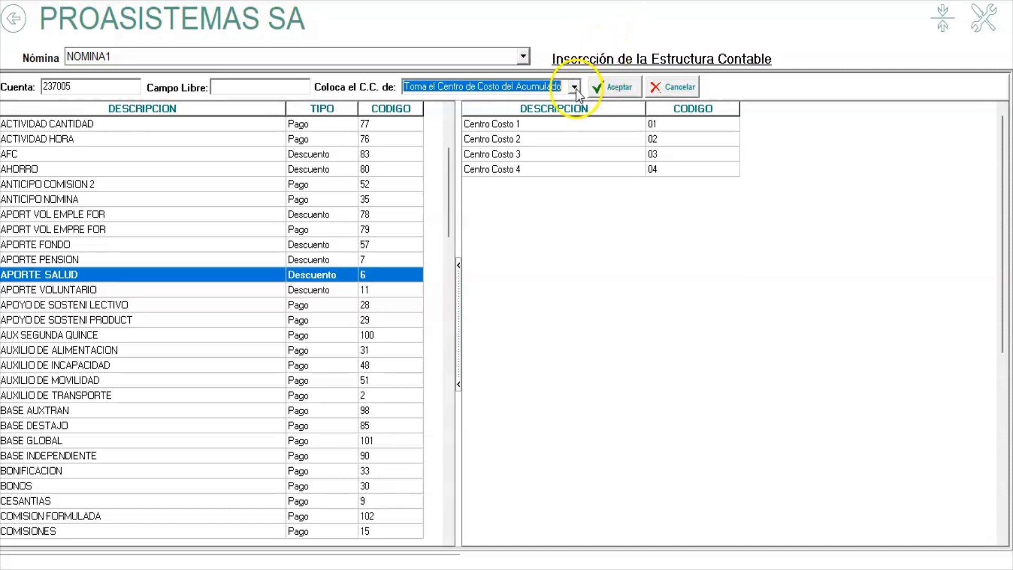
pyautogui.click(573, 87)
pyautogui.click(554, 125)
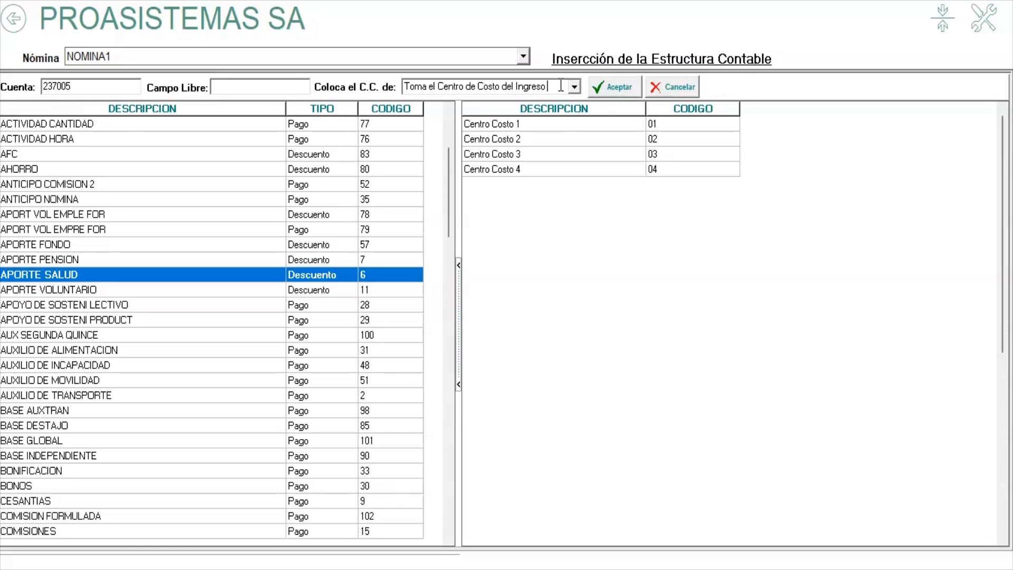
# - Set the cost centre source to "Toma el Centro de Costo del Acumulado" and accept the concept data
pyautogui.click(575, 86)
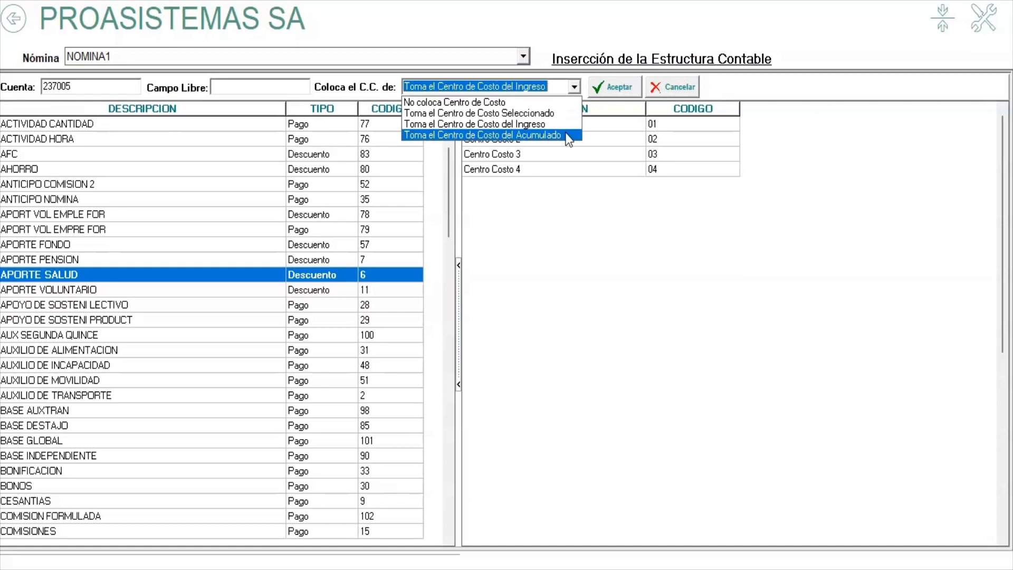
pyautogui.click(525, 124)
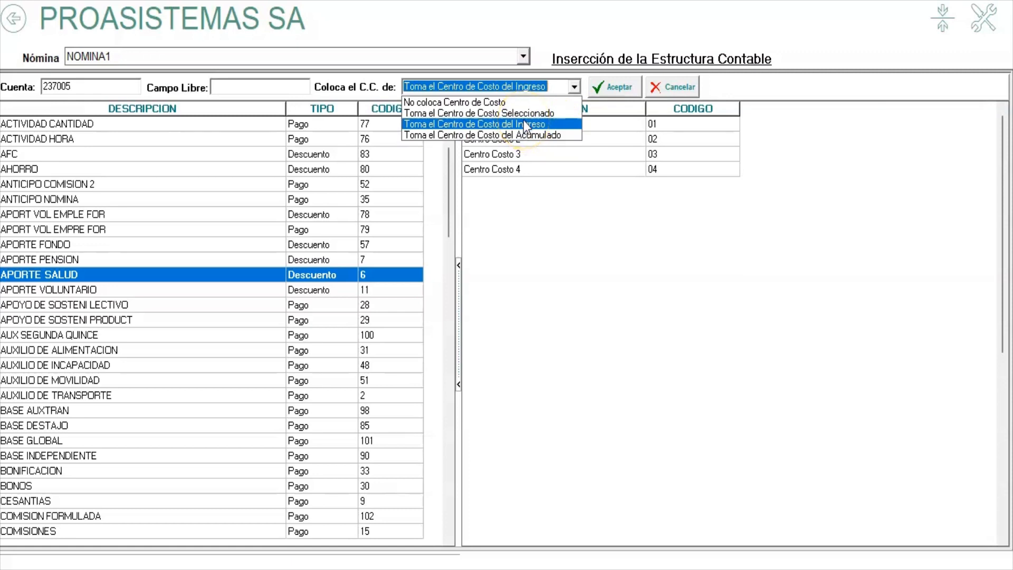
pyautogui.click(567, 133)
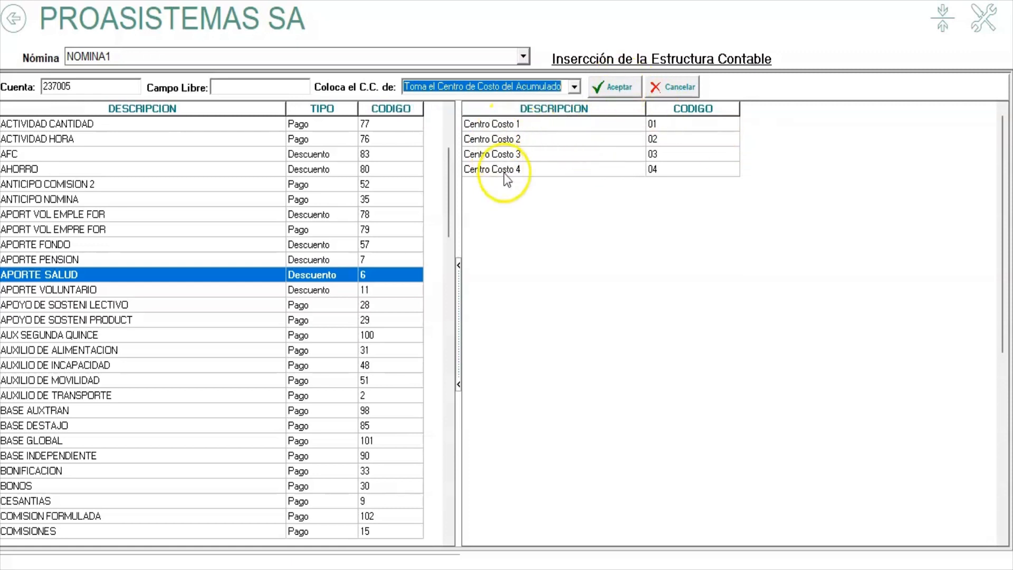
pyautogui.click(573, 87)
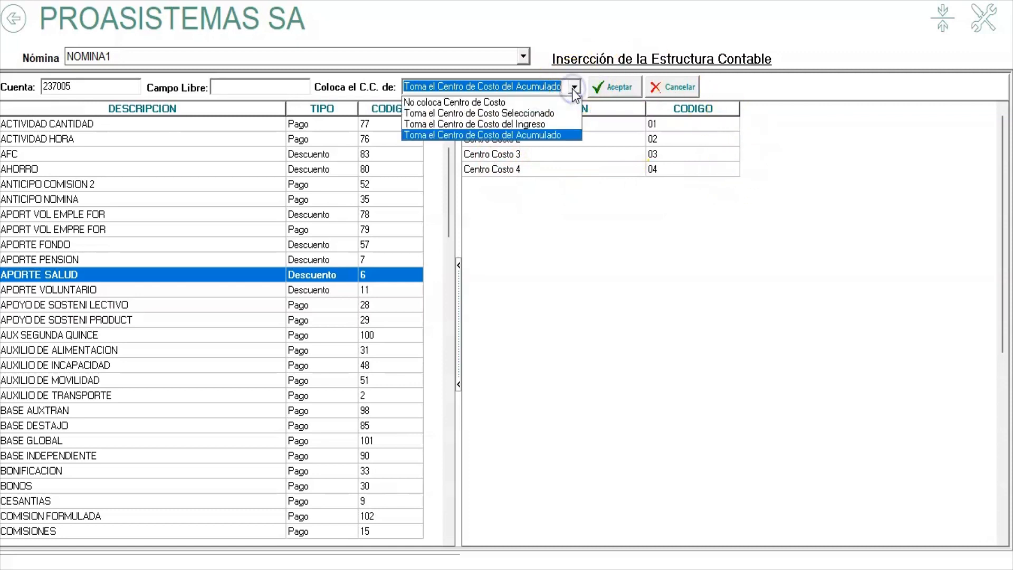
pyautogui.click(572, 89)
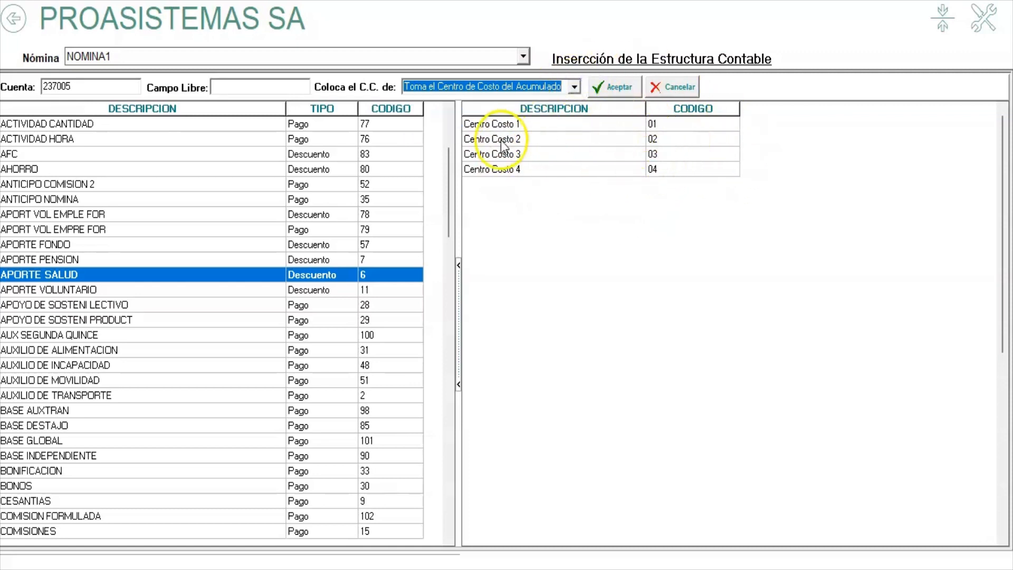
pyautogui.click(600, 237)
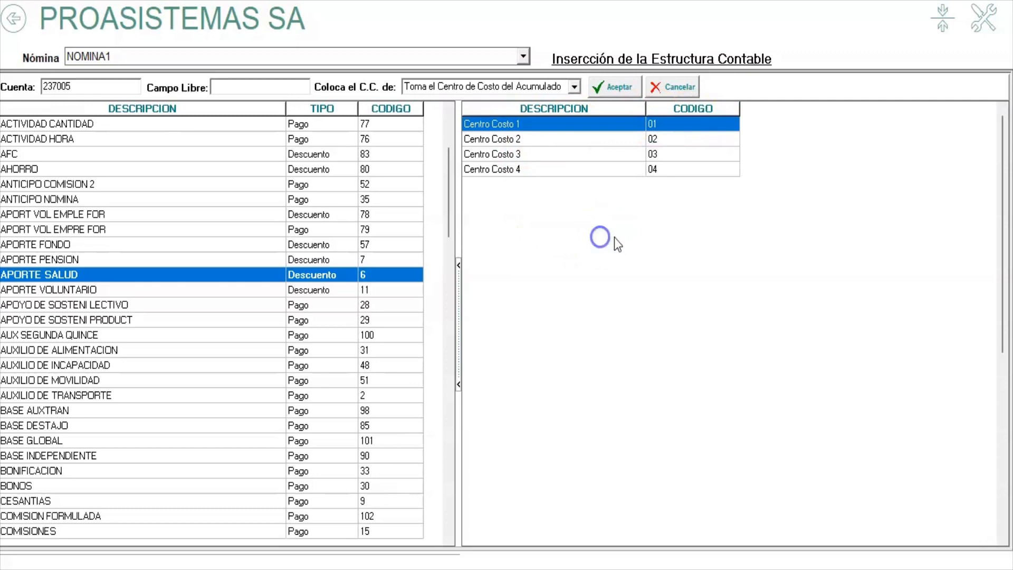
pyautogui.click(575, 87)
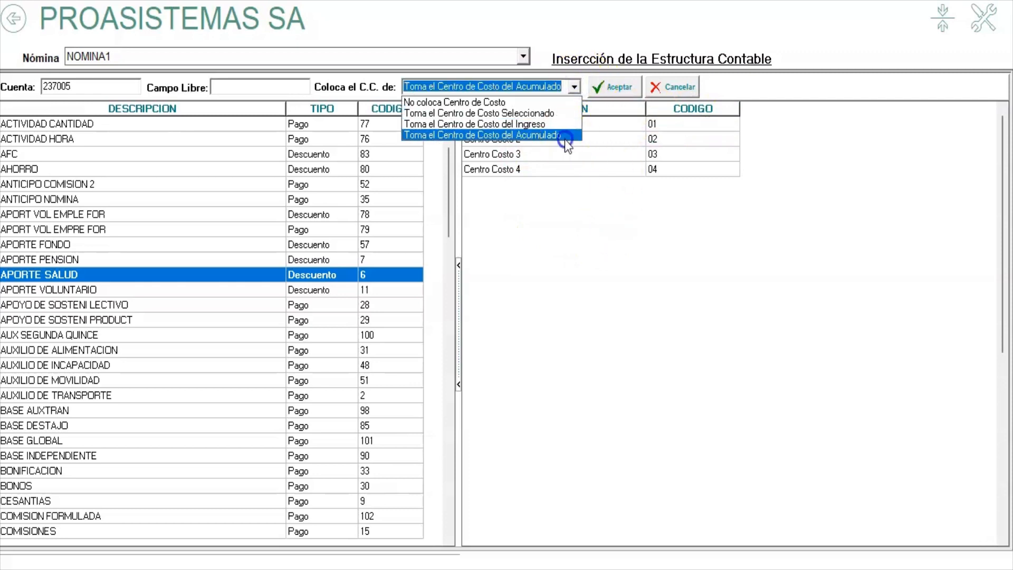
pyautogui.click(565, 135)
pyautogui.click(613, 87)
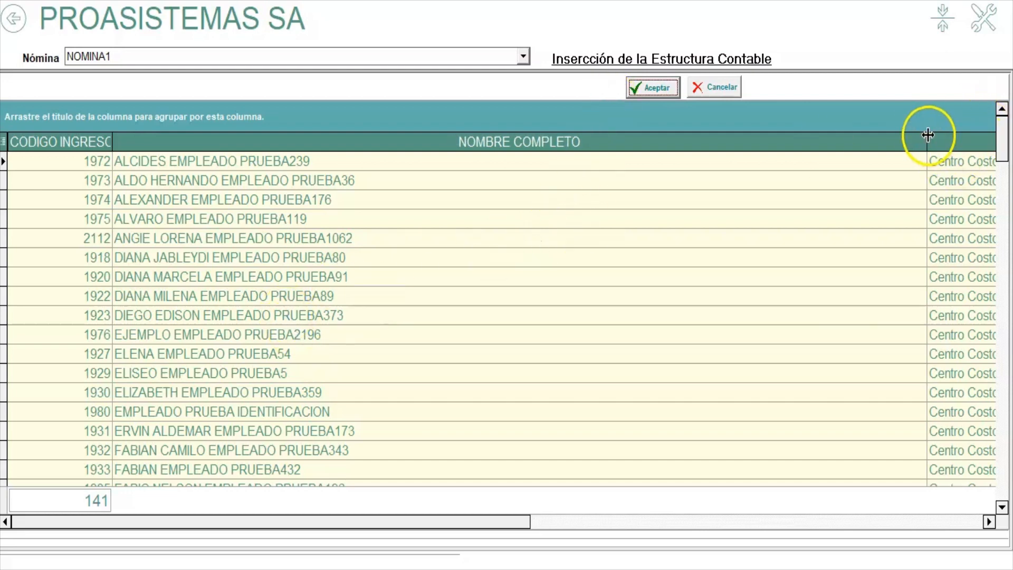
# - Narrow the NOMBRE COMPLETO column and mark all employees in the list
pyautogui.moveTo(927, 138); pyautogui.dragTo(390, 279)
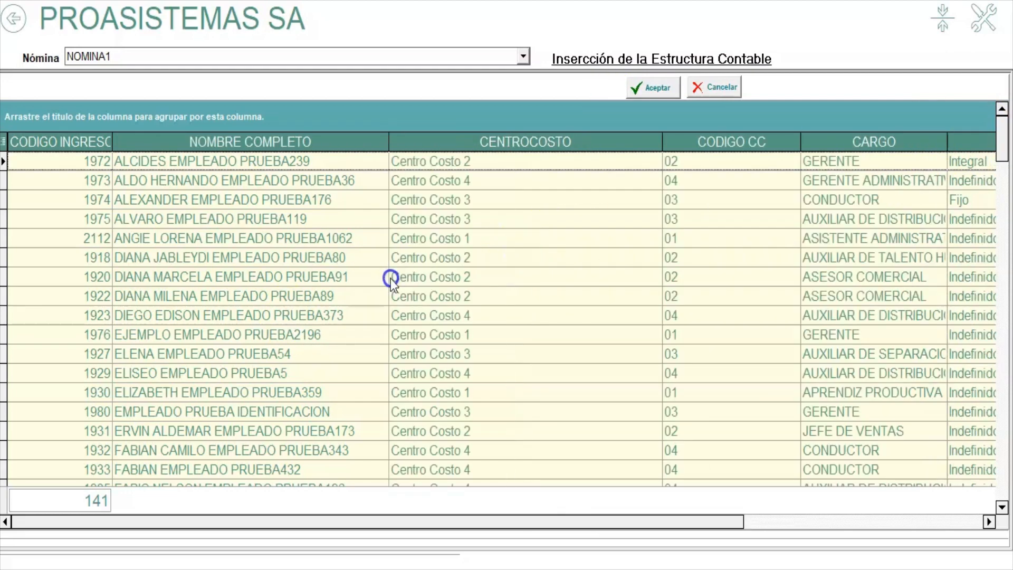
pyautogui.rightClick(331, 164)
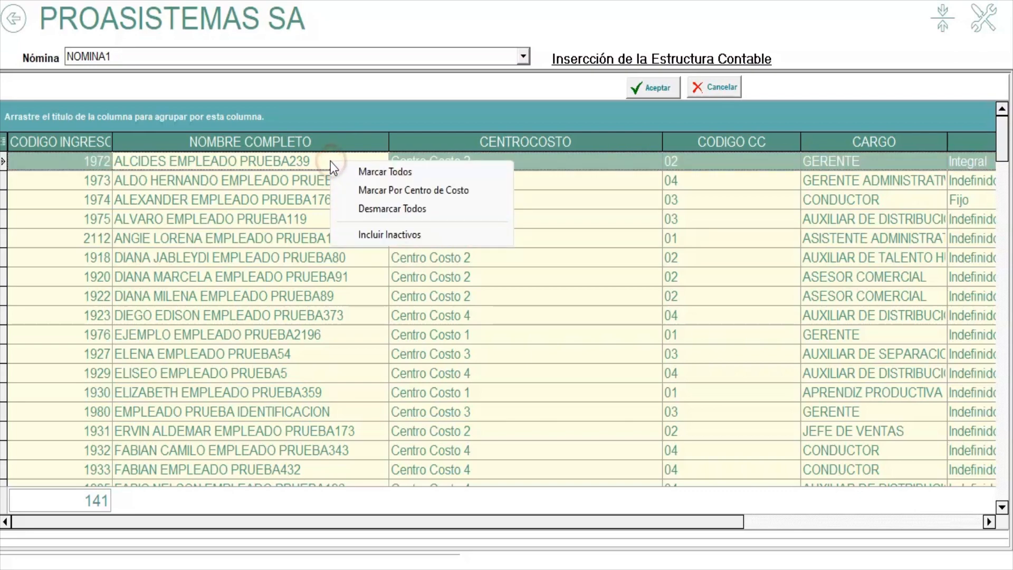
pyautogui.click(397, 171)
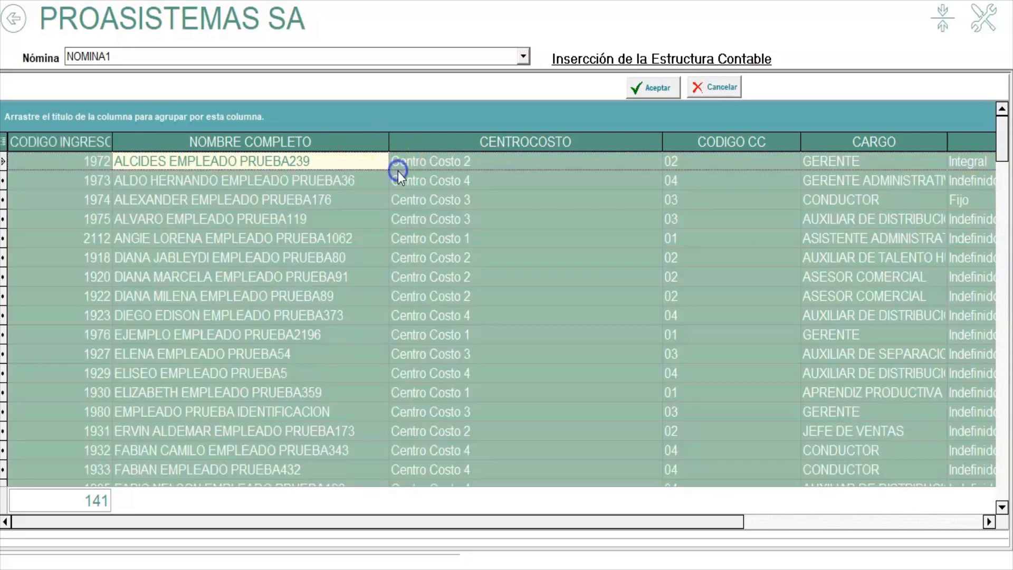
pyautogui.moveTo(1003, 129)
pyautogui.mouseDown()
pyautogui.moveTo(998, 486)
pyautogui.moveTo(1000, 135)
pyautogui.mouseUp()
# - Include inactive employees in the employee list
pyautogui.rightClick(328, 196)
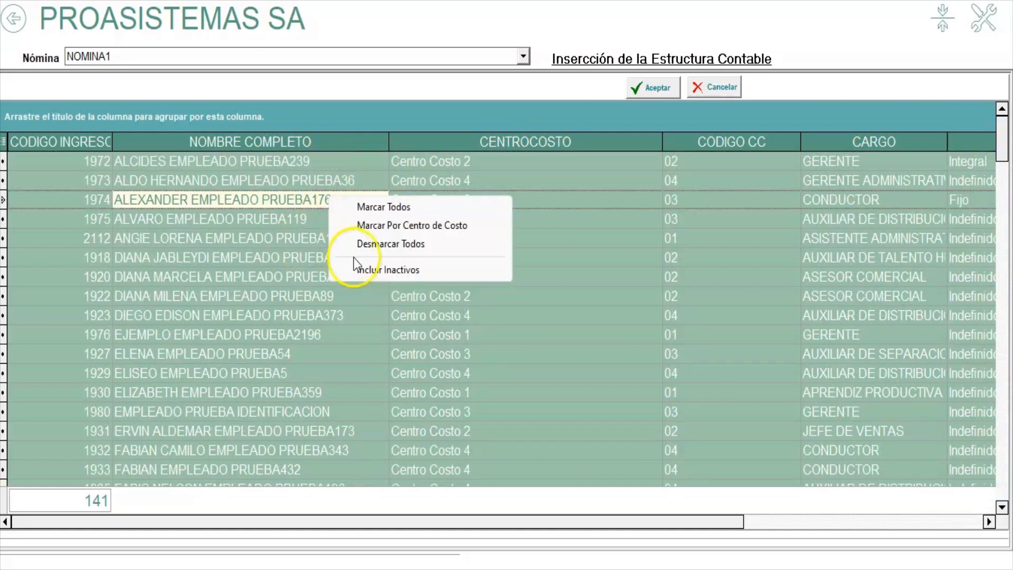
pyautogui.click(391, 270)
pyautogui.rightClick(387, 195)
pyautogui.click(444, 266)
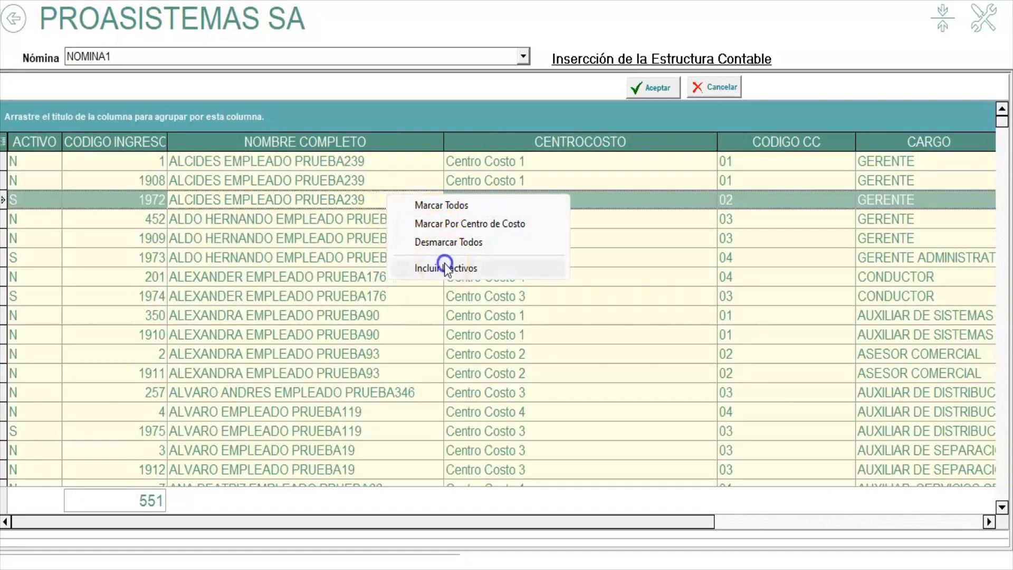
pyautogui.click(20, 200)
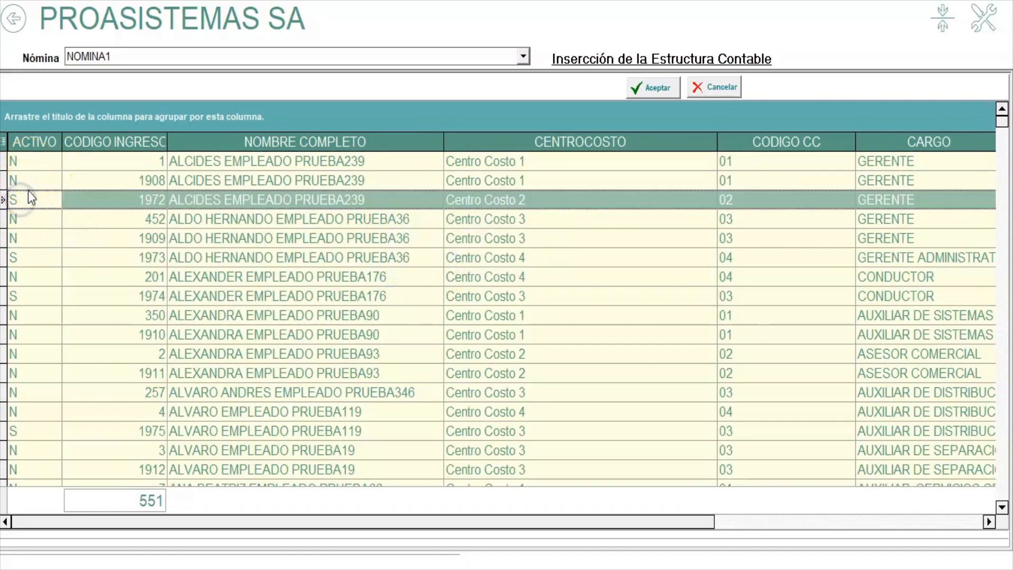
pyautogui.click(360, 200)
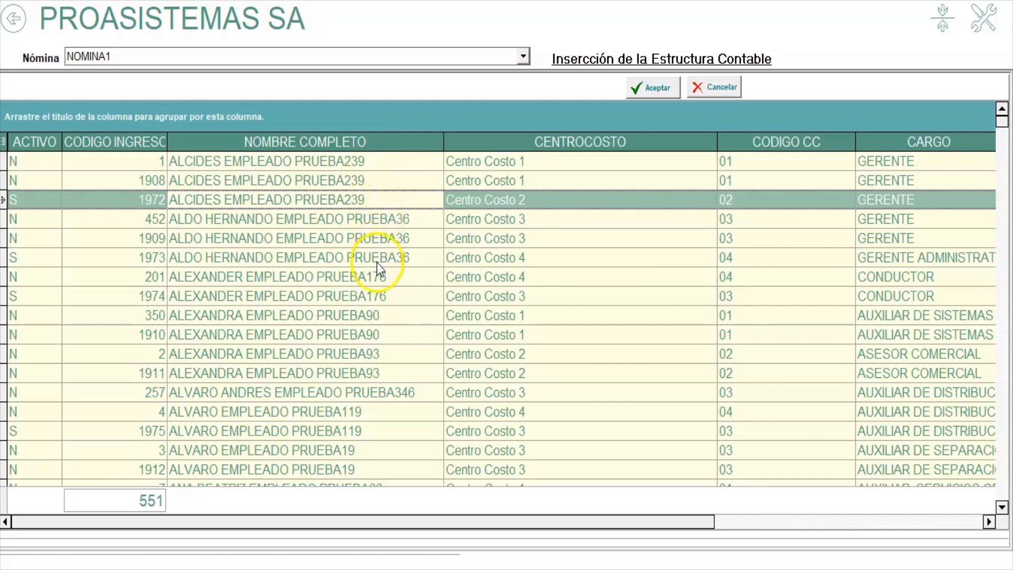
# - Mark all employees in the list, including the inactive ones, and accept the selection
pyautogui.rightClick(387, 200)
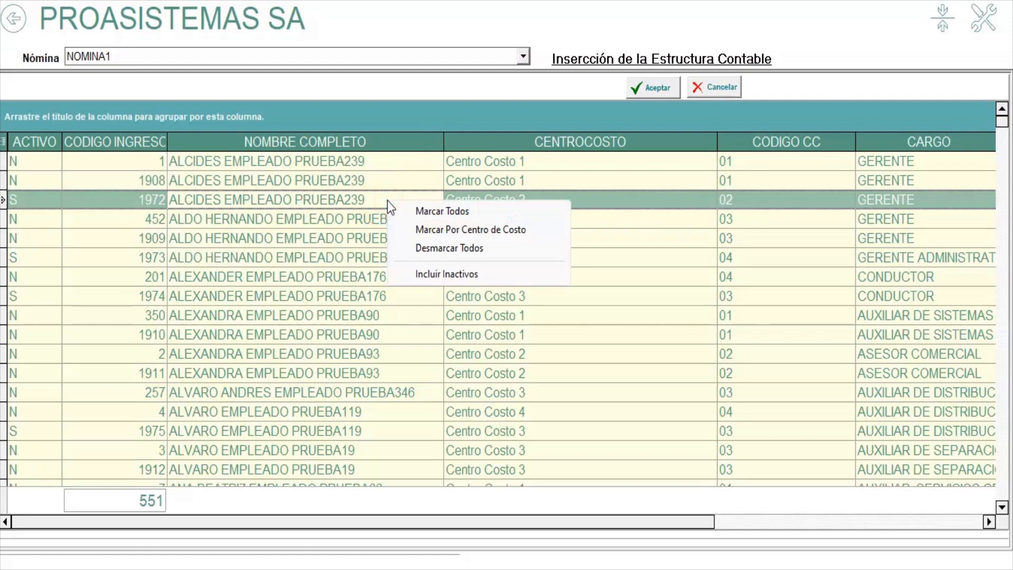
pyautogui.click(455, 213)
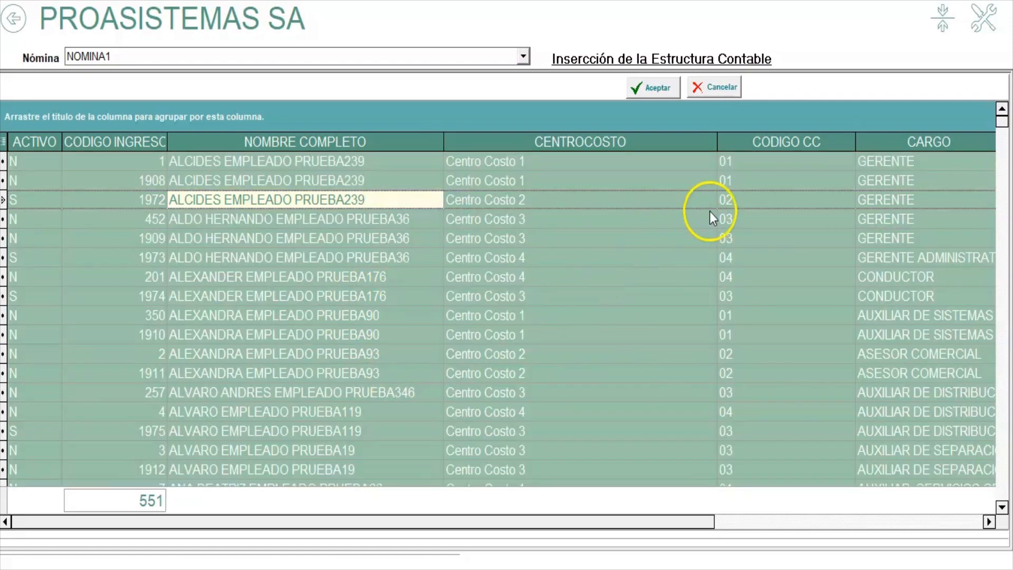
pyautogui.click(661, 91)
# - Insert the APORTE SALUD structure with "Reemplazar los existentes con los datos nuevos" and acknowledge the finished process
pyautogui.click(332, 165)
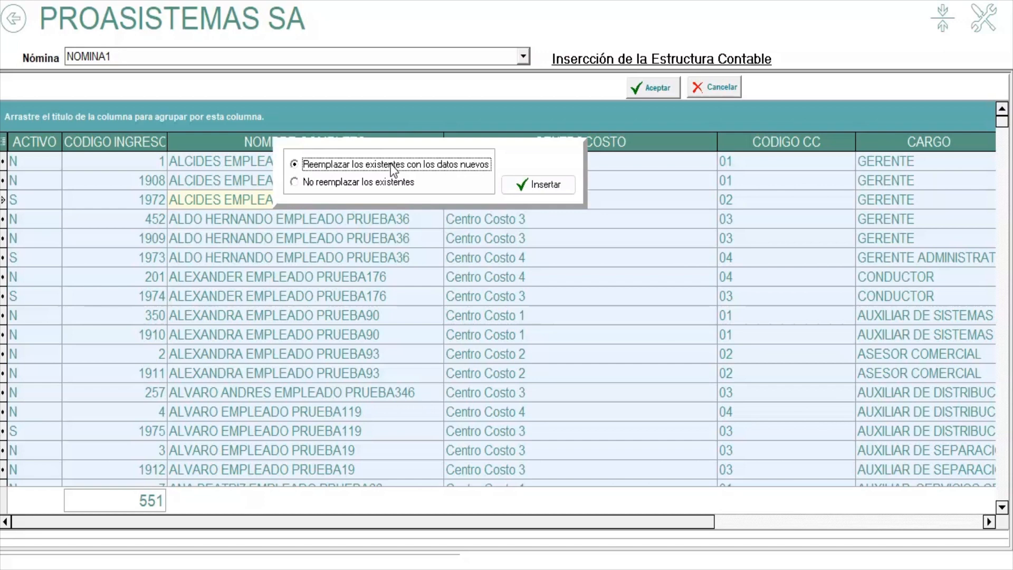
pyautogui.click(378, 186)
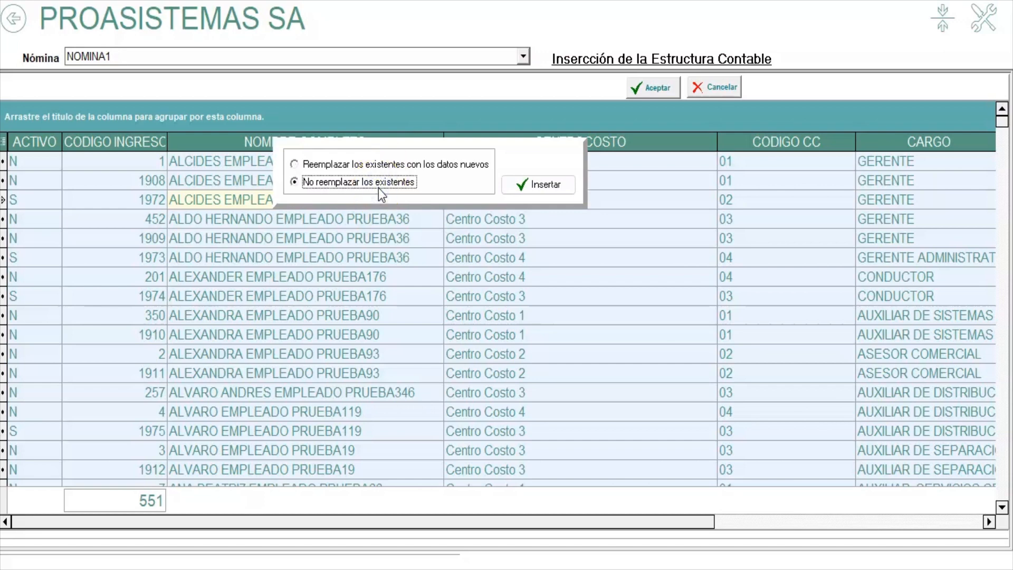
pyautogui.click(344, 182)
pyautogui.click(350, 165)
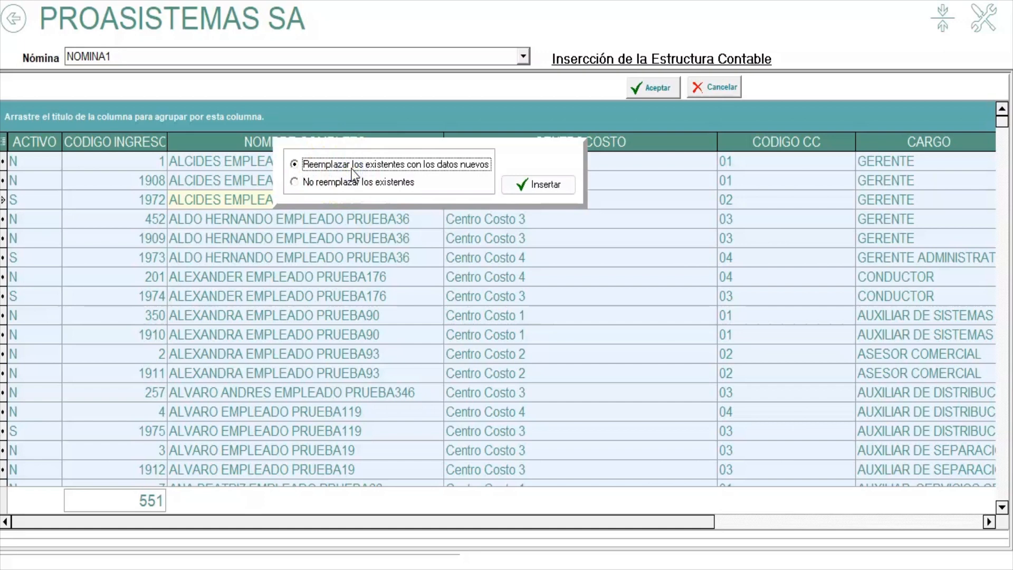
pyautogui.click(514, 187)
pyautogui.click(538, 186)
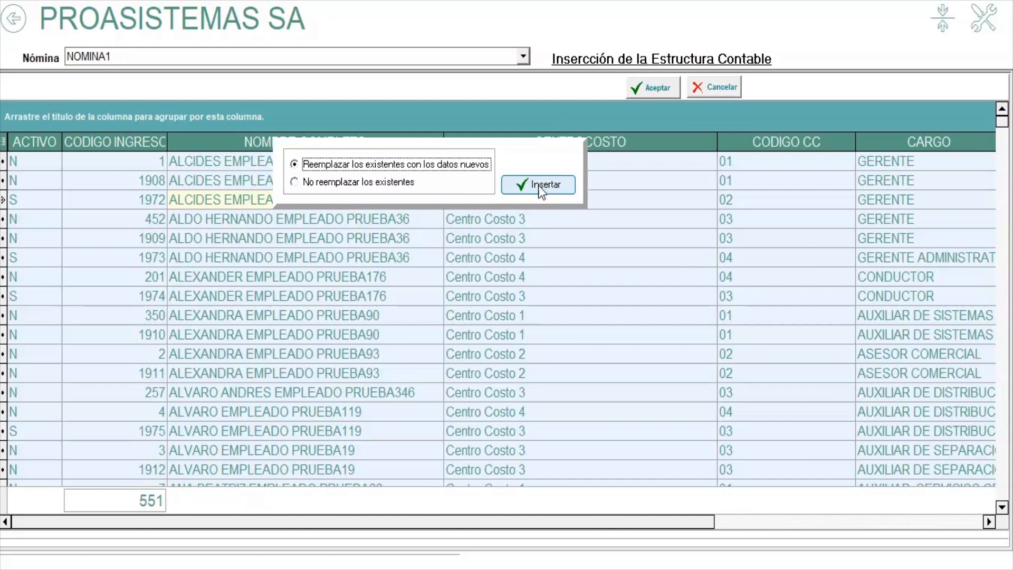
pyautogui.click(538, 185)
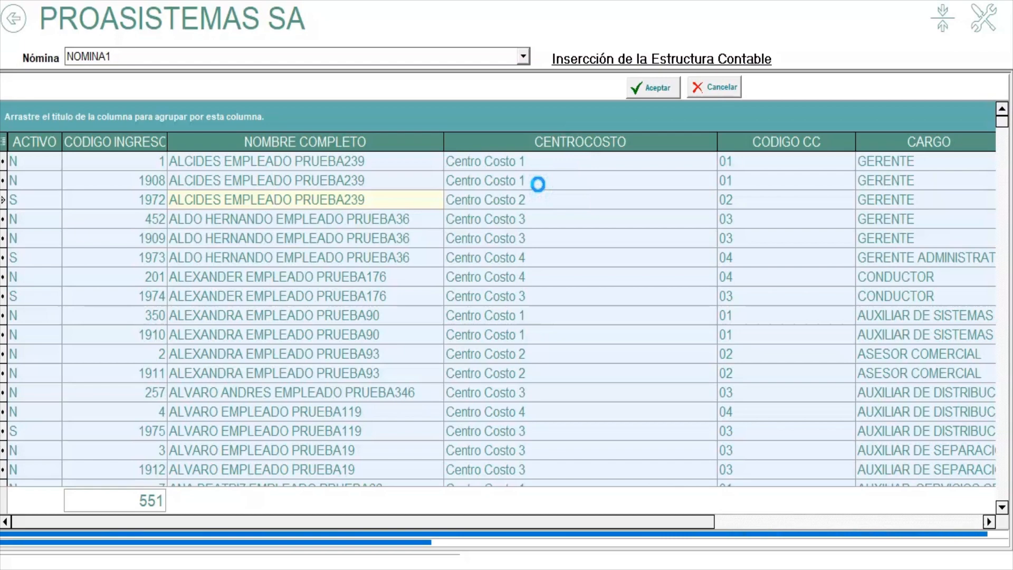
pyautogui.click(504, 326)
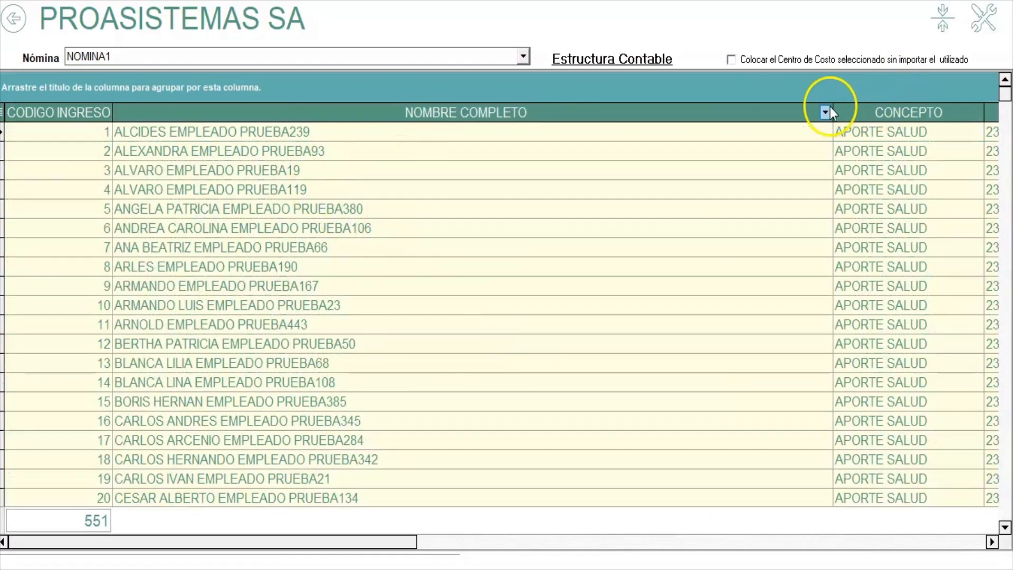
# - Narrow the NOMBRE COMPLETO column and review the concept, account and cost centre code of the first employee rows
pyautogui.moveTo(831, 109); pyautogui.dragTo(395, 259)
pyautogui.click(219, 131)
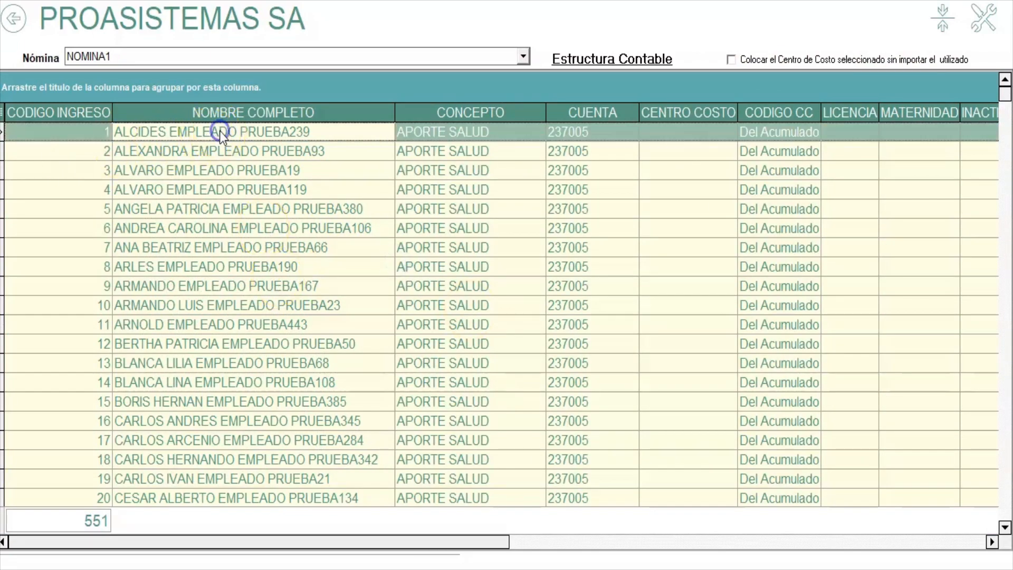
pyautogui.click(391, 143)
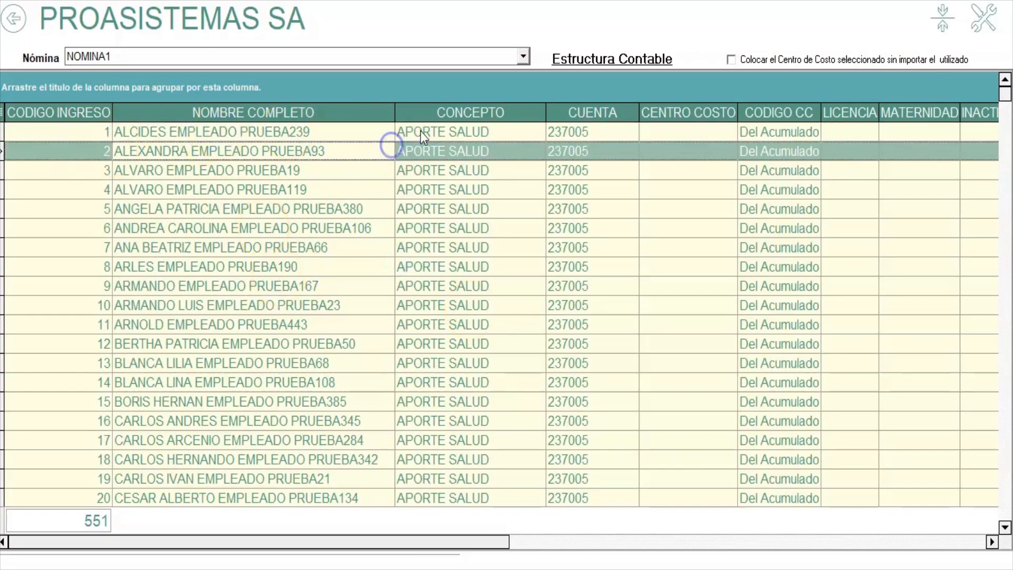
pyautogui.click(419, 131)
pyautogui.click(580, 131)
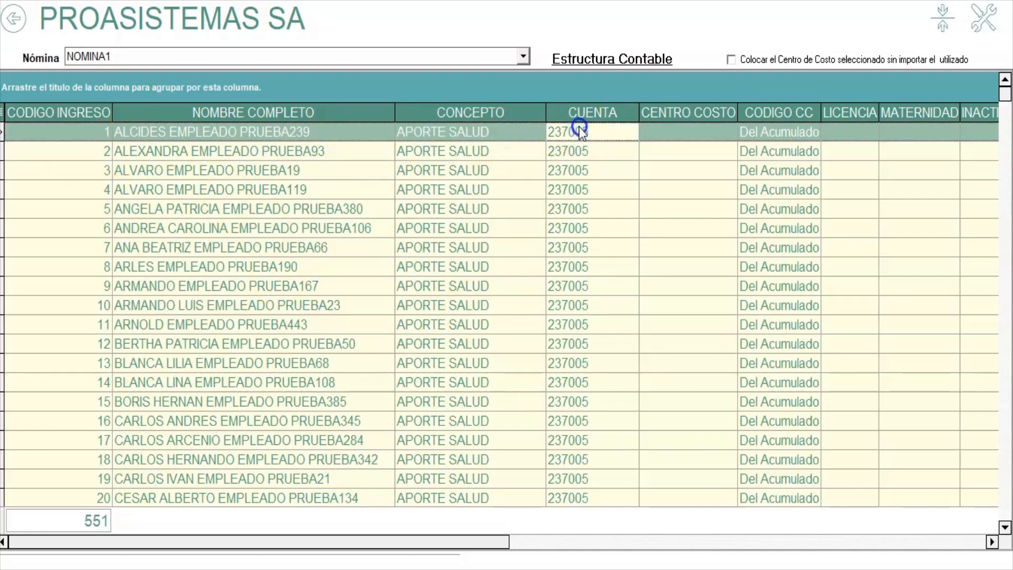
pyautogui.click(791, 132)
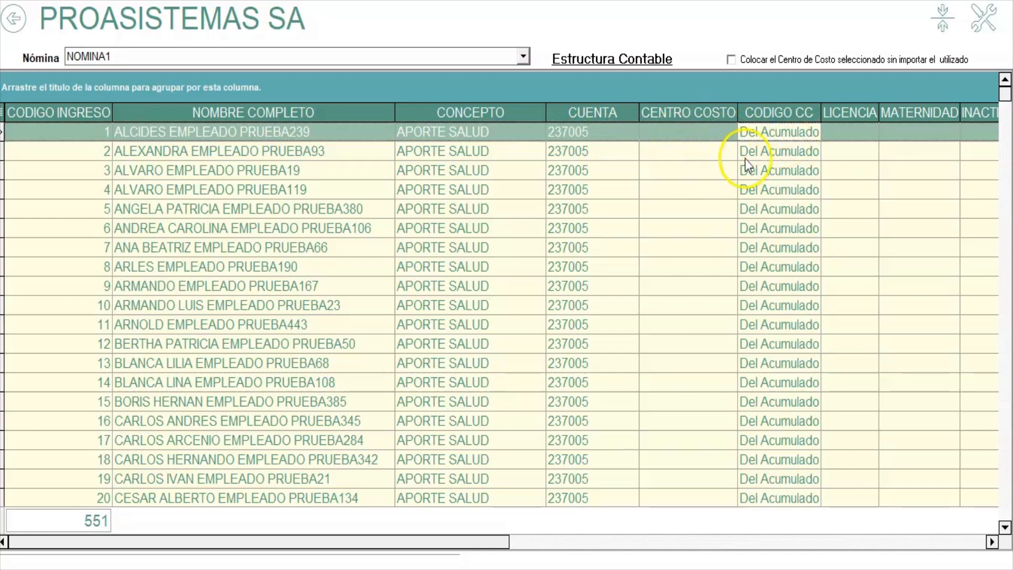
pyautogui.click(782, 148)
pyautogui.click(555, 132)
pyautogui.click(760, 134)
pyautogui.click(330, 156)
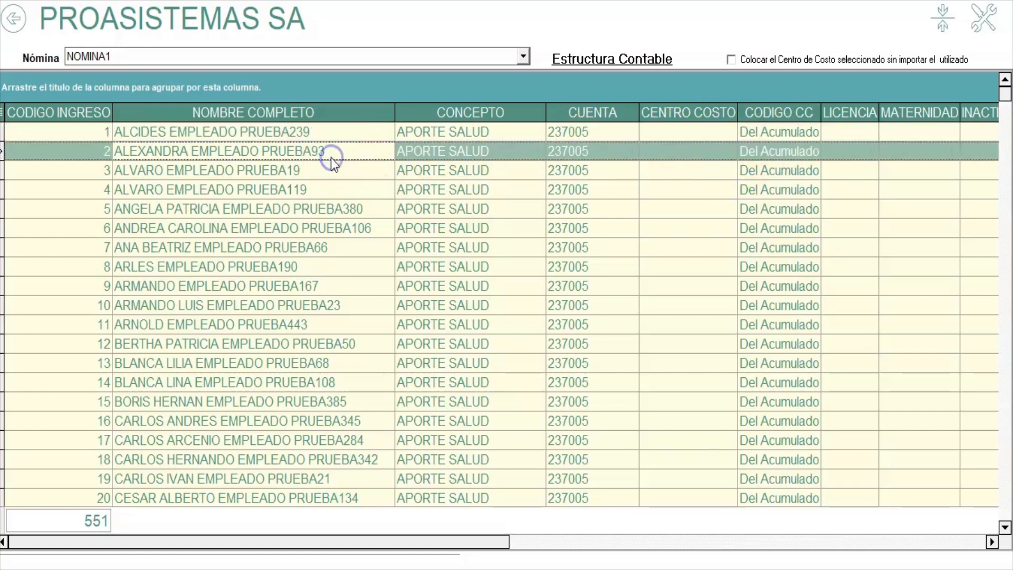
pyautogui.click(490, 172)
pyautogui.click(339, 174)
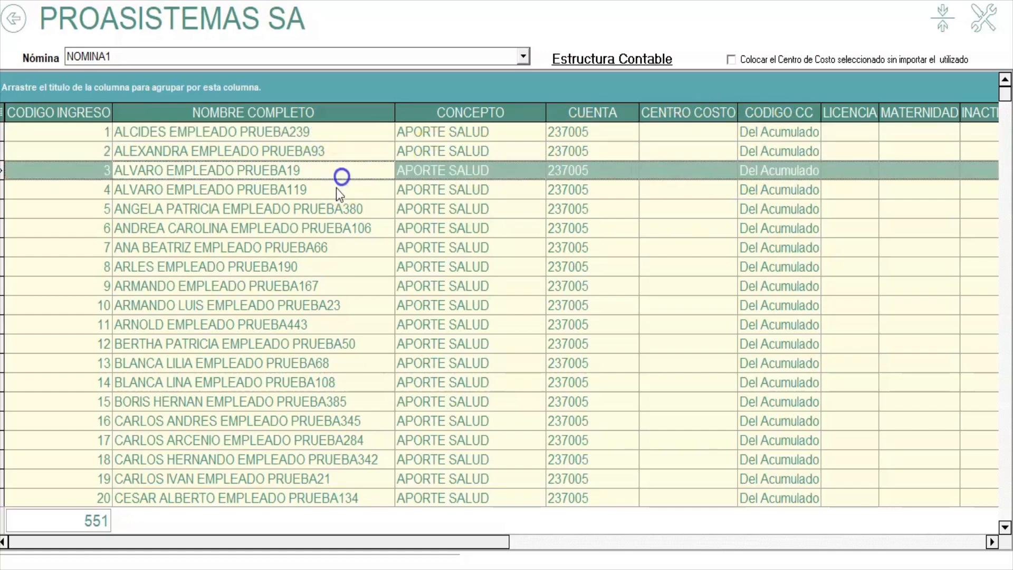
pyautogui.click(336, 194)
# - Start a new accounting structure entry and select the SUELDO concept, code 1
pyautogui.click(309, 166)
pyautogui.rightClick(309, 166)
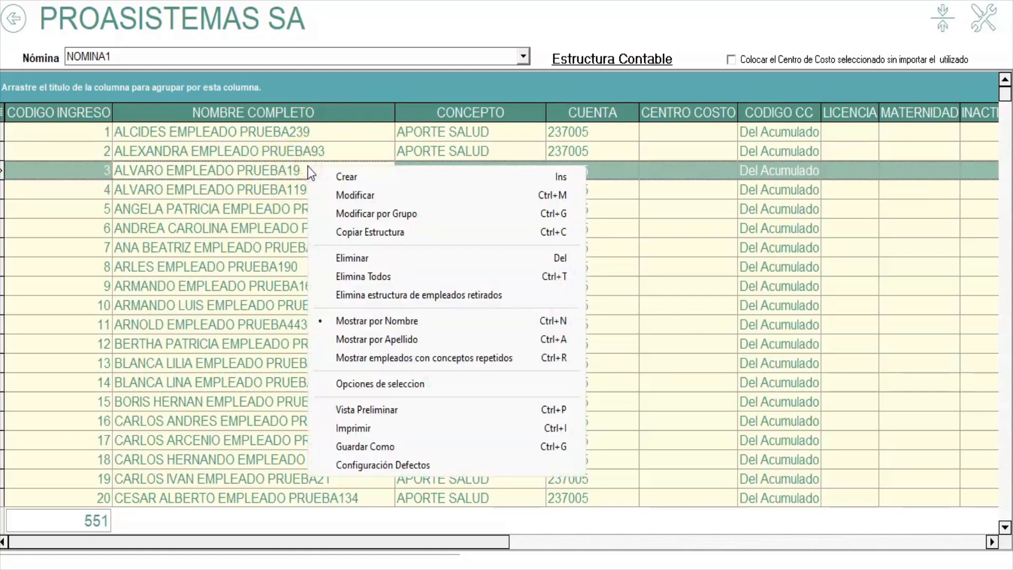
pyautogui.click(354, 177)
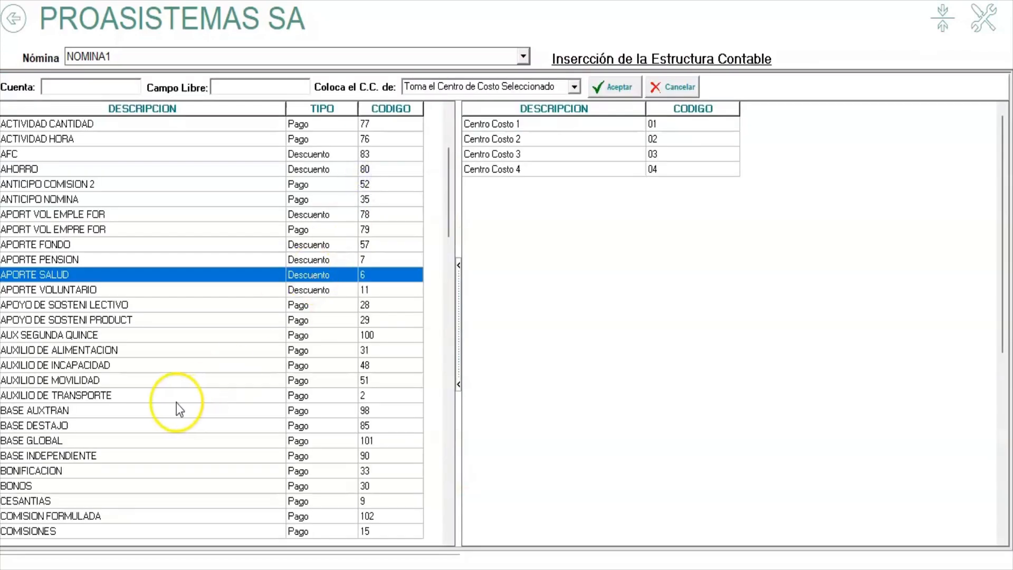
pyautogui.click(177, 381)
pyautogui.press('Down')
pyautogui.press('Down')
pyautogui.press('Down')
pyautogui.press('Down')
pyautogui.press('Down')
pyautogui.press('Down')
pyautogui.press('Down')
pyautogui.press('Down')
pyautogui.press('Down')
pyautogui.press('Down')
pyautogui.press('Down')
pyautogui.press('Down')
pyautogui.press('Down')
pyautogui.press('Down')
pyautogui.press('Down')
pyautogui.press('Down')
pyautogui.press('Down')
pyautogui.press('Down')
pyautogui.press('Down')
pyautogui.press('Down')
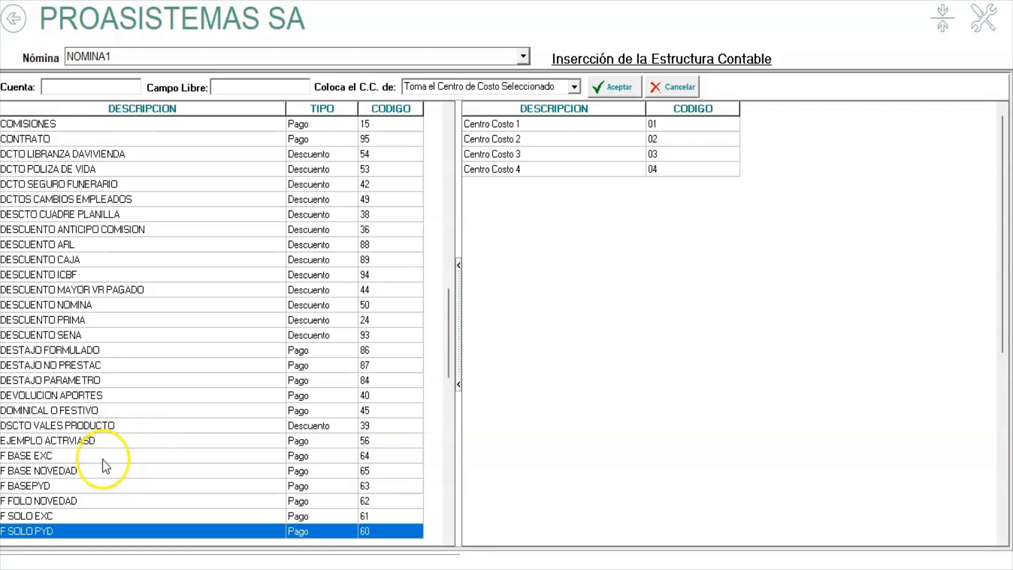
pyautogui.press('Down')
pyautogui.press('Down')
pyautogui.press('Down')
pyautogui.press('Down')
pyautogui.press('Down')
pyautogui.press('Down')
pyautogui.press('Down')
pyautogui.press('Down')
pyautogui.press('Down')
pyautogui.press('Down')
pyautogui.press('Down')
pyautogui.press('Down')
pyautogui.press('Down')
pyautogui.press('Down')
pyautogui.press('Down')
pyautogui.press('Down')
pyautogui.press('Down')
pyautogui.press('Down')
pyautogui.press('Down')
pyautogui.press('Down')
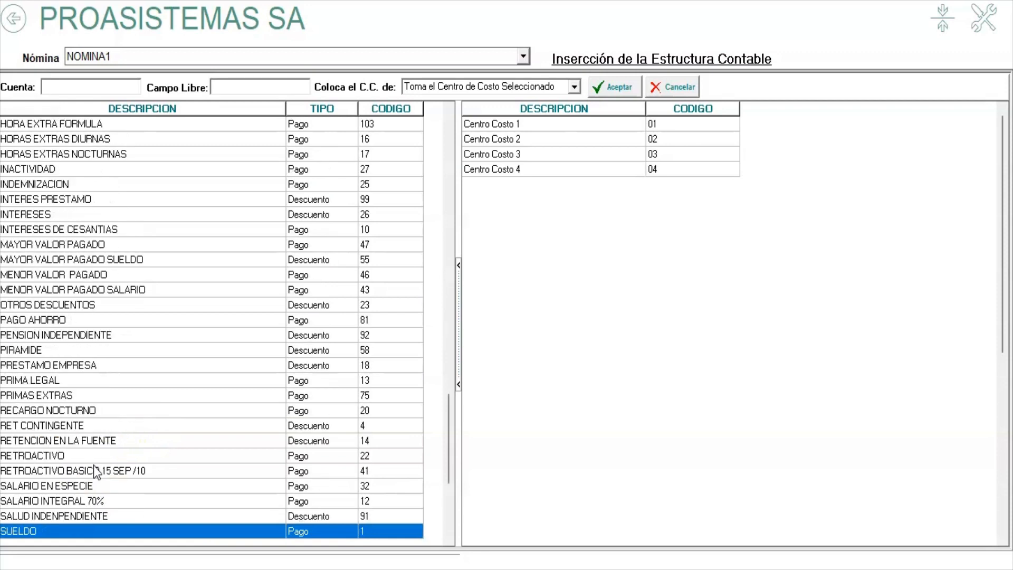
pyautogui.click(45, 535)
# - Set the SUELDO account to 510506 with "Toma el Centro de Costo del Acumulado" as cost centre source, and accept the concept data
pyautogui.click(46, 85)
pyautogui.write('510506')
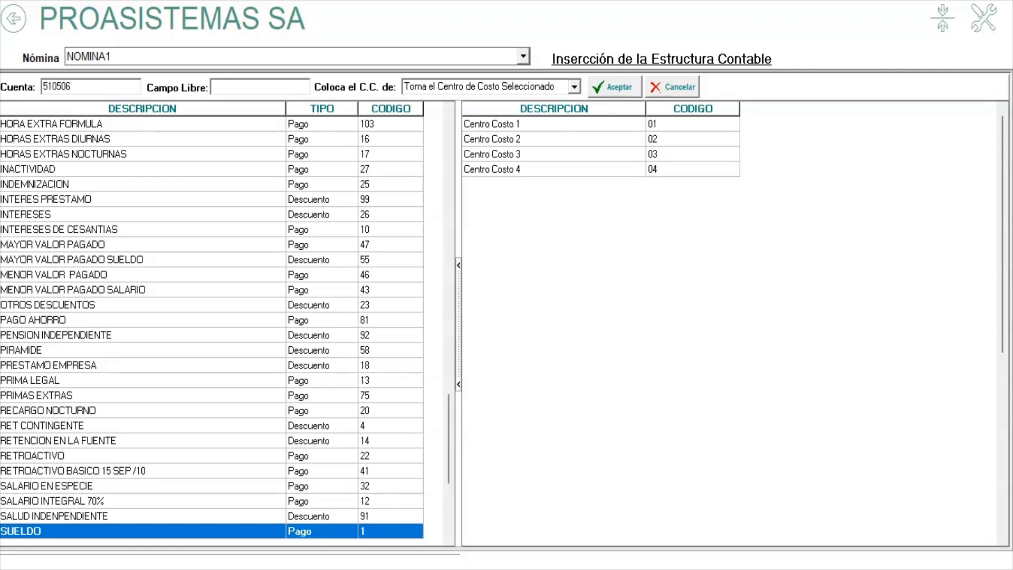
pyautogui.click(574, 87)
pyautogui.click(562, 135)
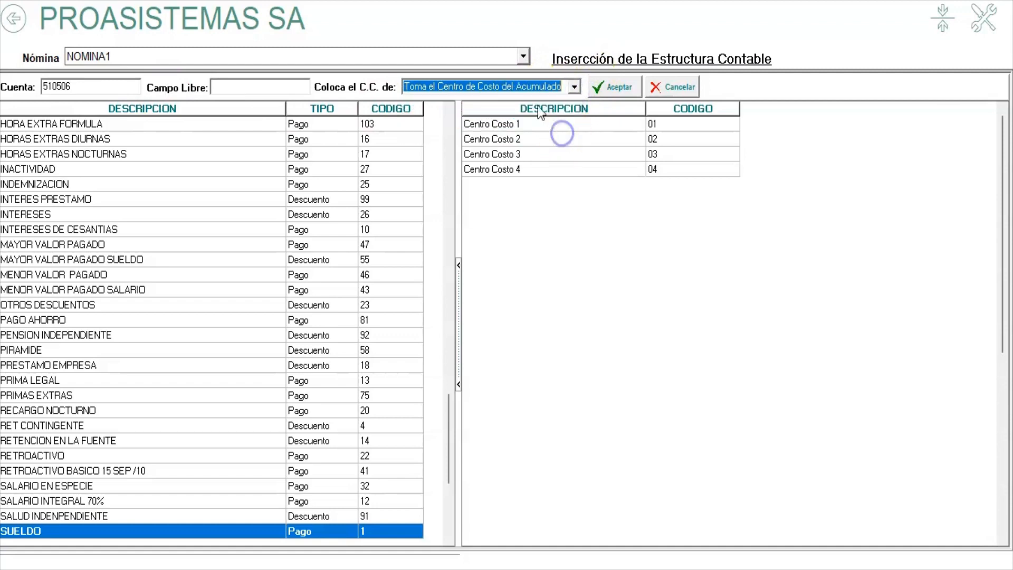
pyautogui.click(628, 89)
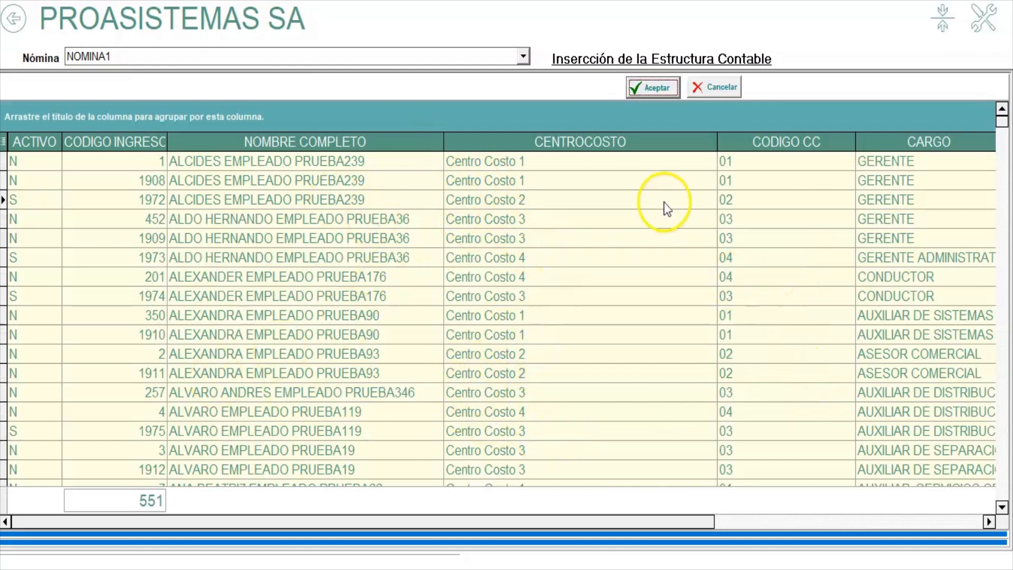
# - Sort the employee list by CENTROCOSTO and look at that column's filter values
pyautogui.click(703, 141)
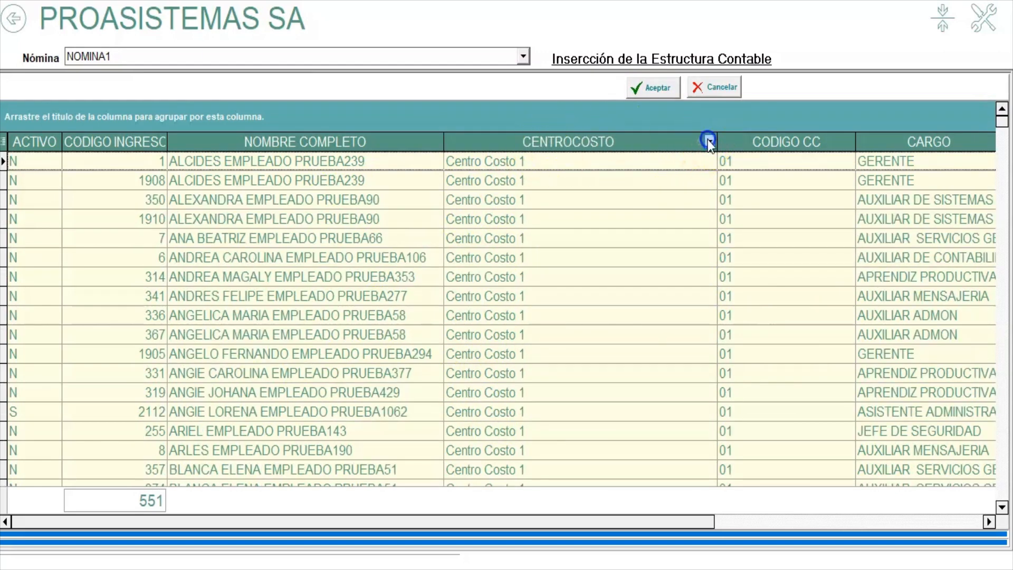
pyautogui.click(709, 141)
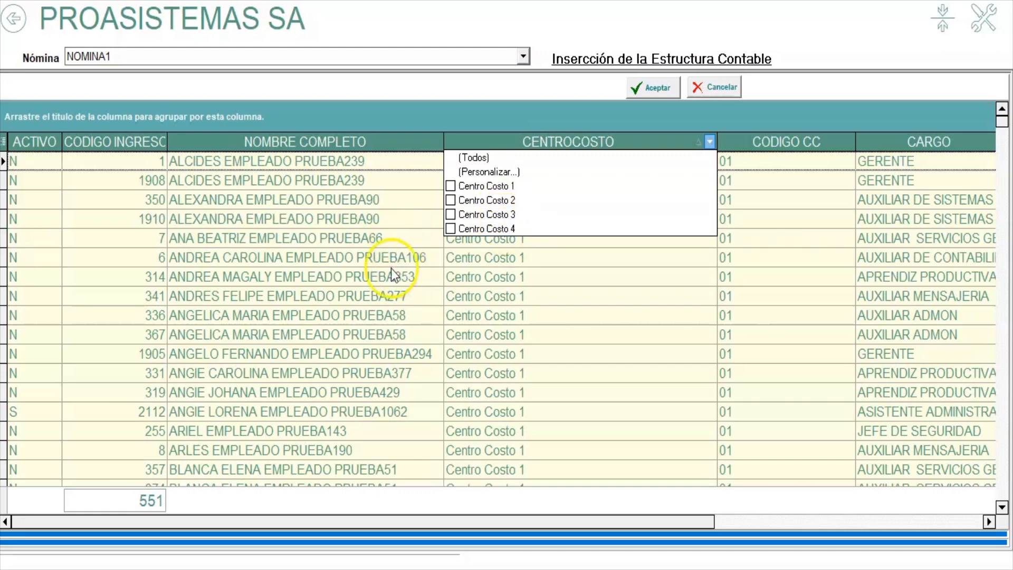
pyautogui.click(349, 253)
# - Try the option for marking employees by cost centre, choosing Centro Costo 1
pyautogui.rightClick(394, 242)
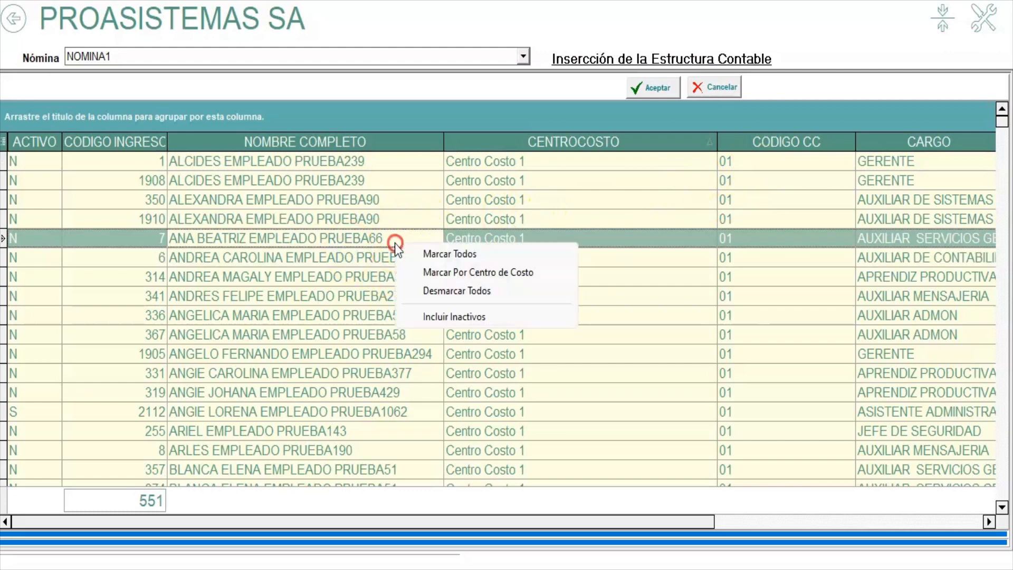
pyautogui.click(505, 272)
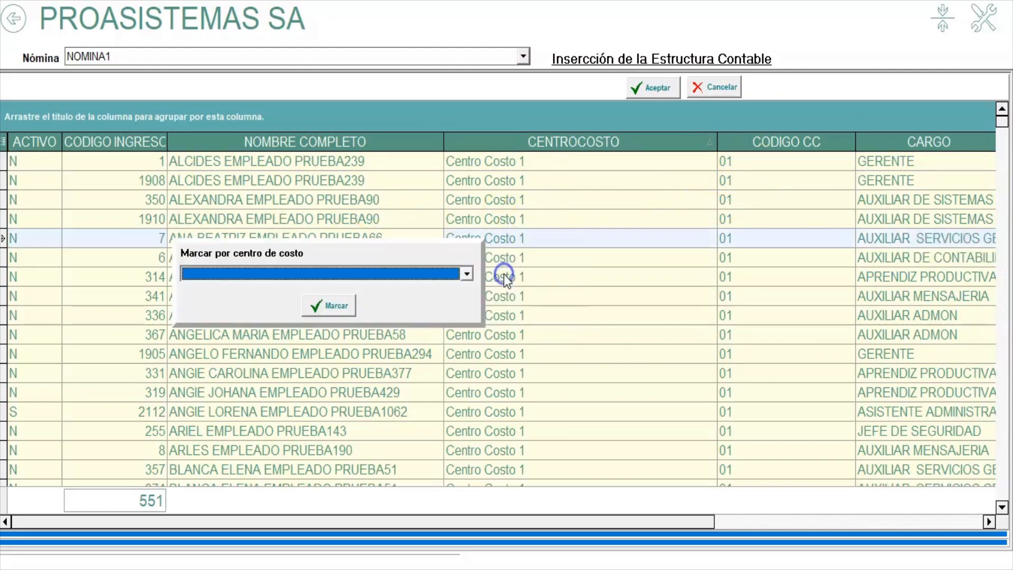
pyautogui.click(467, 274)
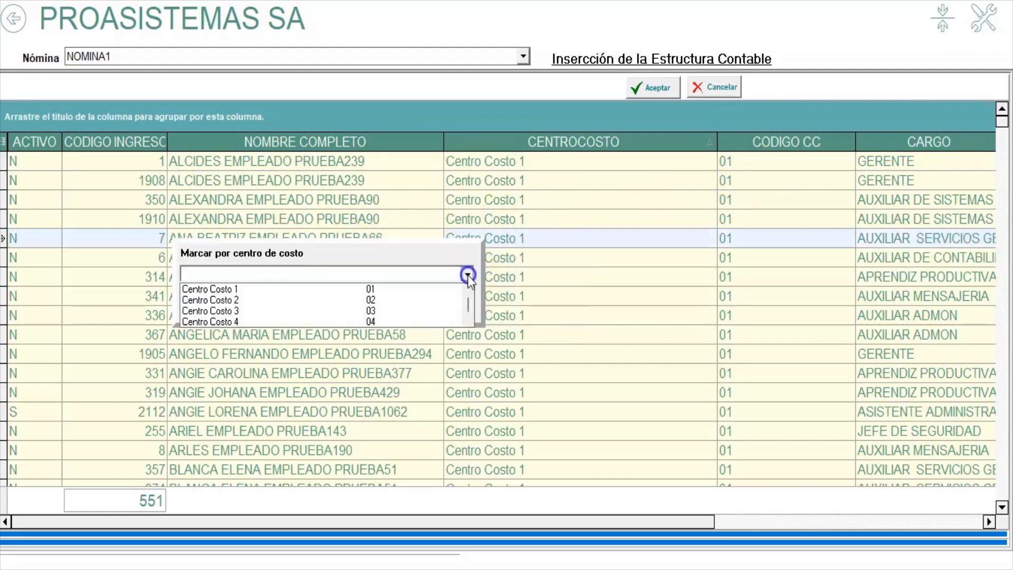
pyautogui.click(230, 291)
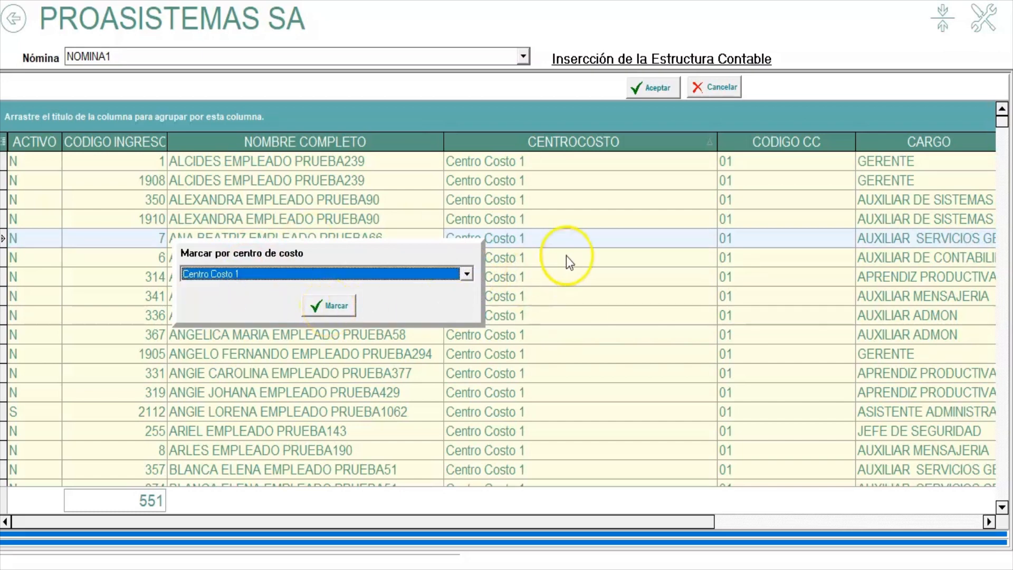
pyautogui.click(707, 219)
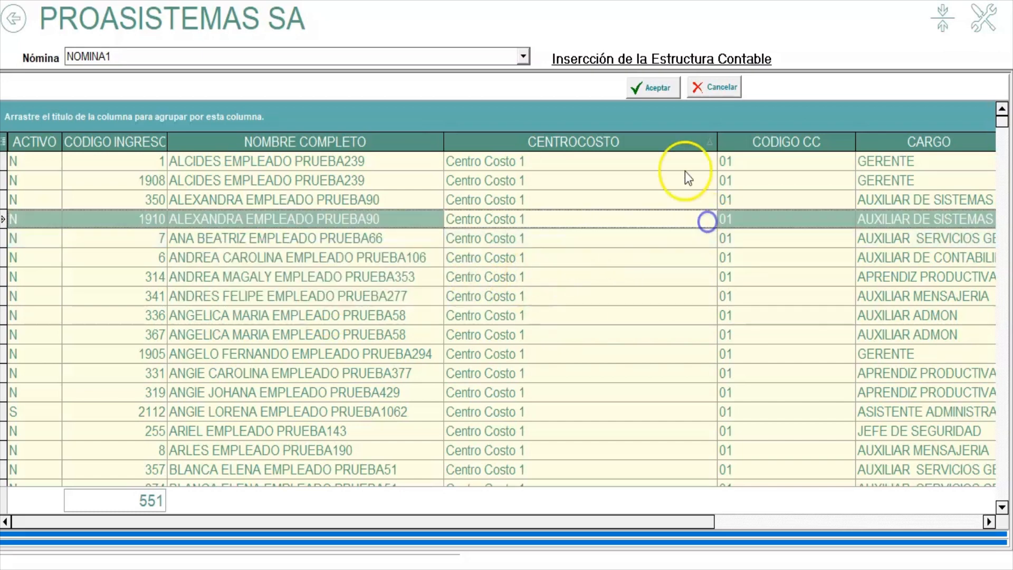
# - Filter the CENTROCOSTO column to Centro Costo 1 and mark all the filtered employees
pyautogui.click(710, 143)
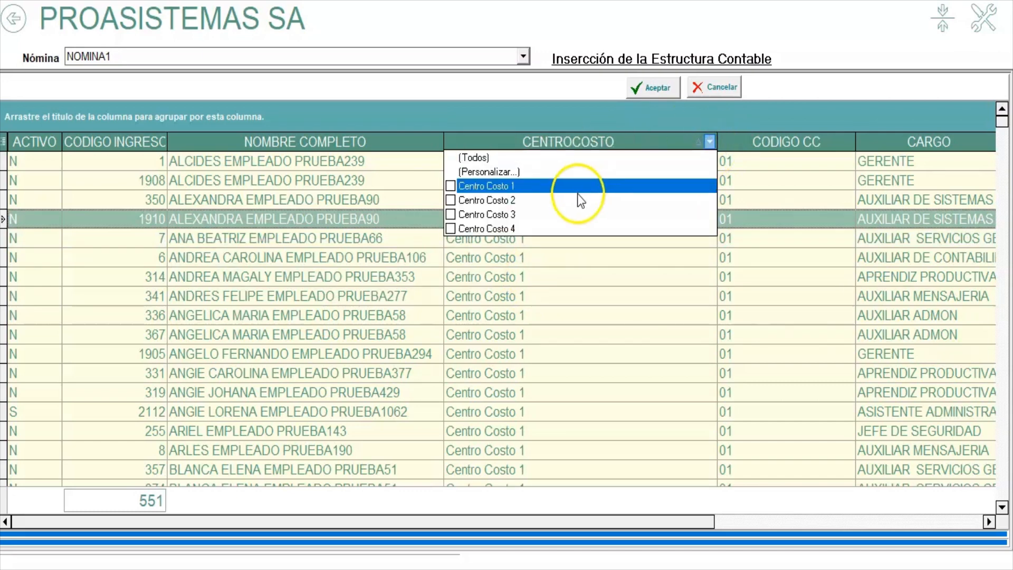
pyautogui.click(490, 186)
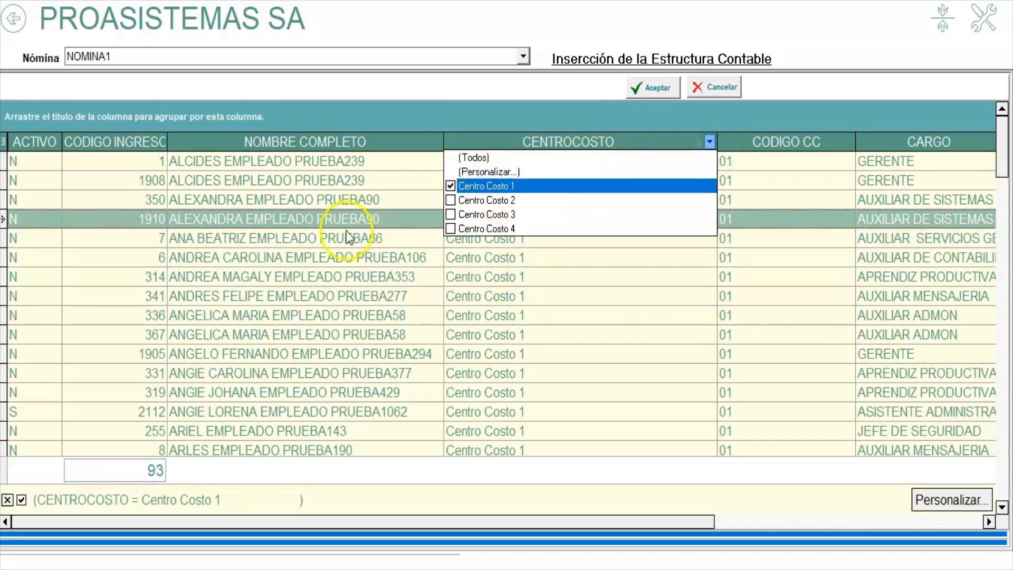
pyautogui.click(333, 252)
pyautogui.rightClick(332, 251)
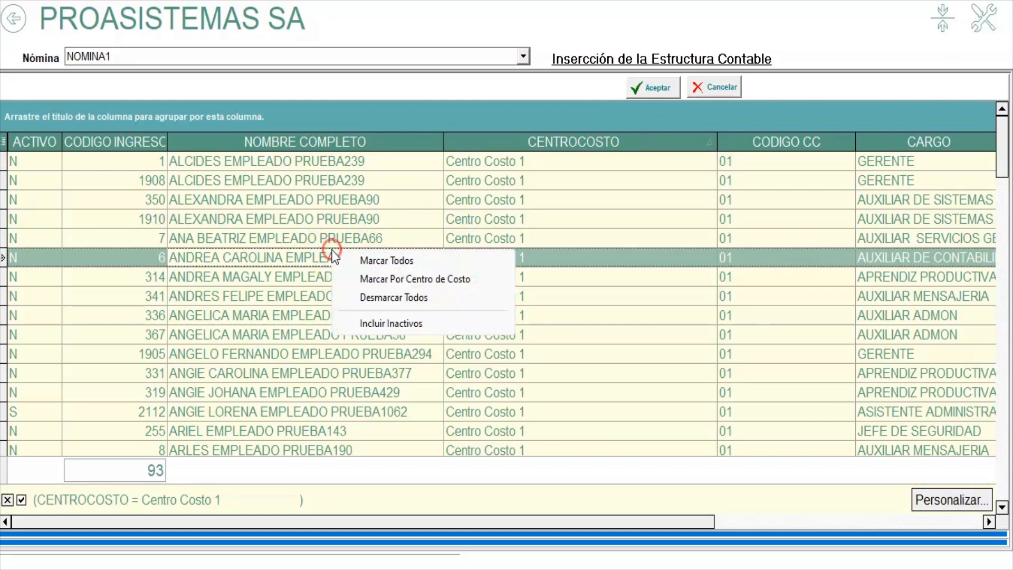
pyautogui.click(382, 260)
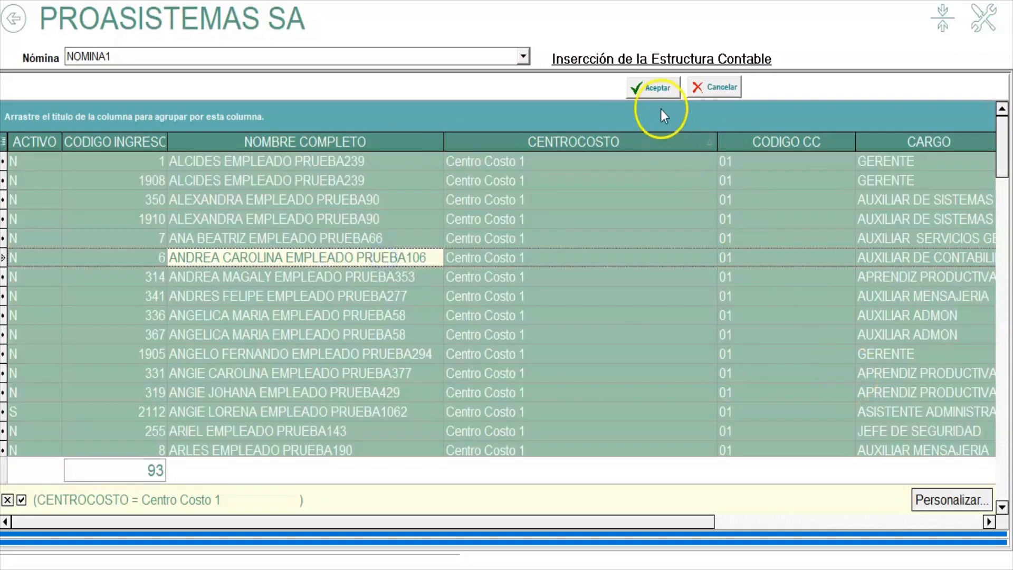
# - Insert the SUELDO structure for the marked employees and narrow the NOMBRE COMPLETO column in the resulting table
pyautogui.click(650, 90)
pyautogui.click(564, 185)
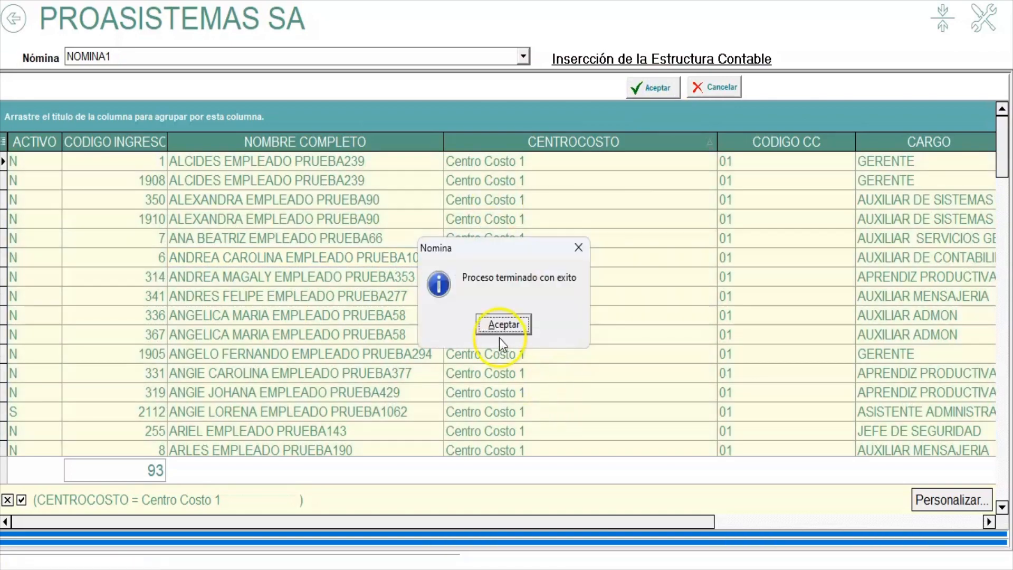
pyautogui.click(502, 331)
pyautogui.click(550, 208)
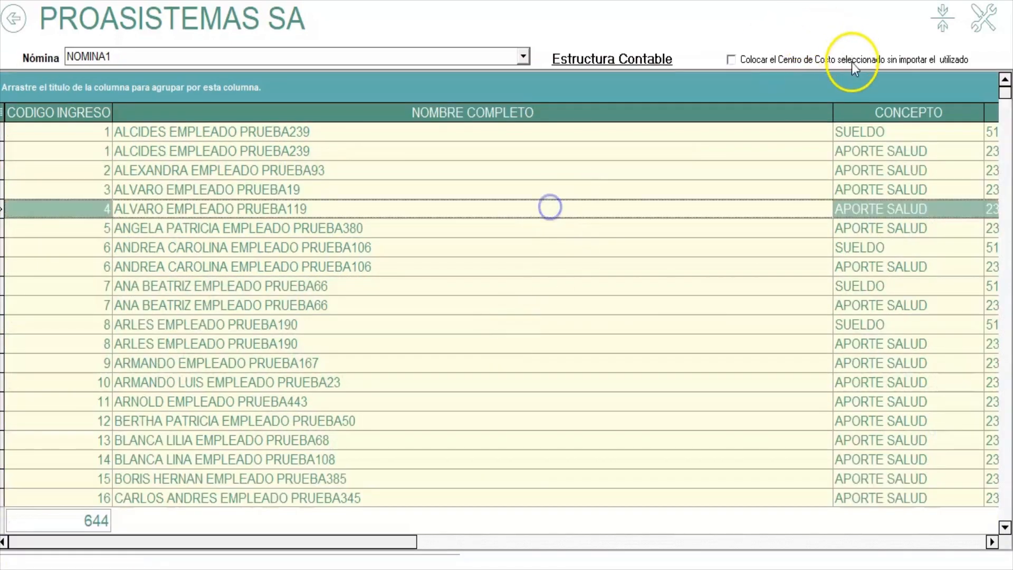
pyautogui.moveTo(833, 108); pyautogui.dragTo(402, 239)
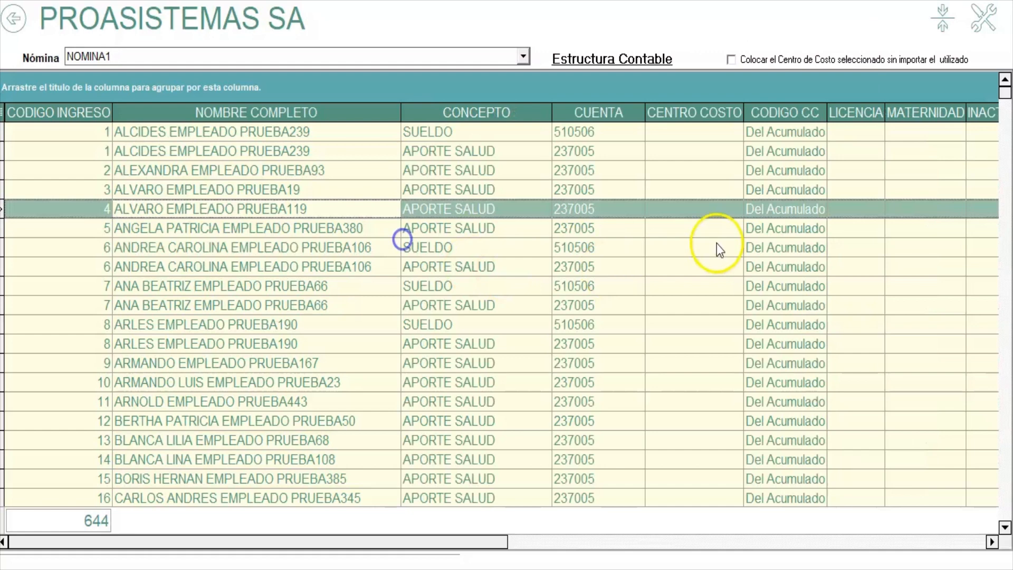
pyautogui.click(454, 134)
pyautogui.click(461, 153)
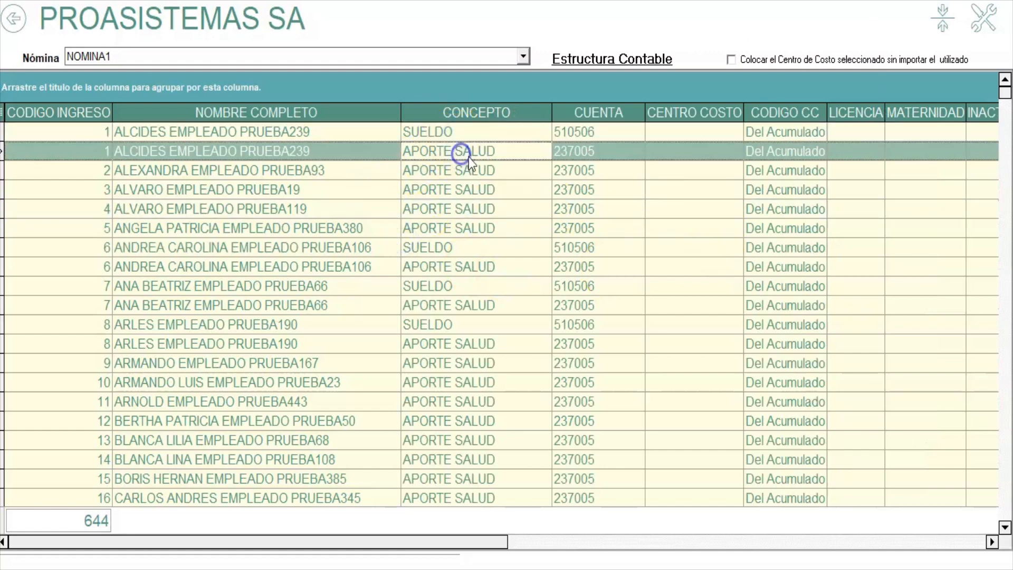
pyautogui.click(433, 138)
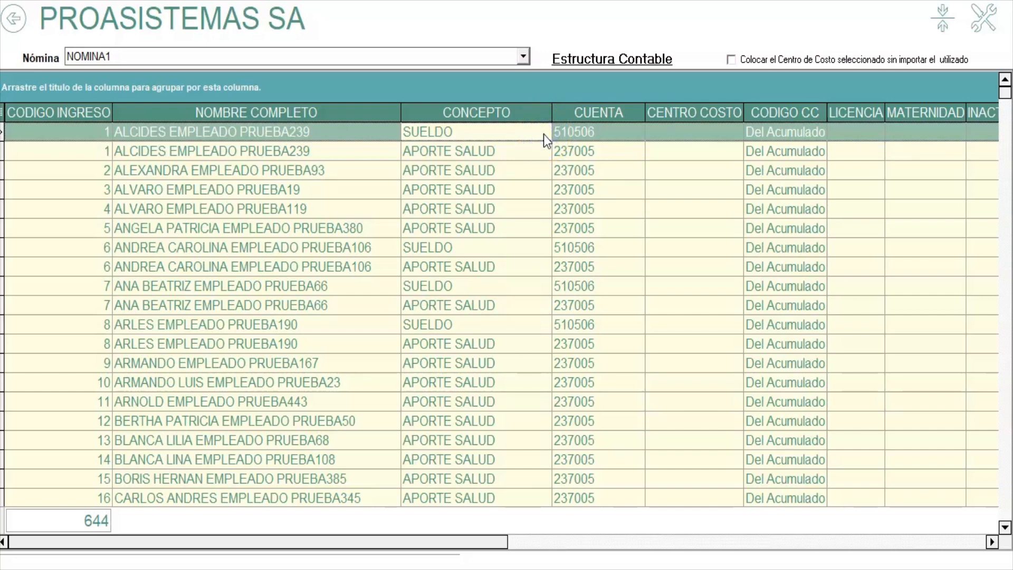
# - Create a SUELDO structure with account 520506, taking the cost centre from the Acumulado, and proceed to the employee selection
pyautogui.rightClick(309, 172)
pyautogui.click(344, 176)
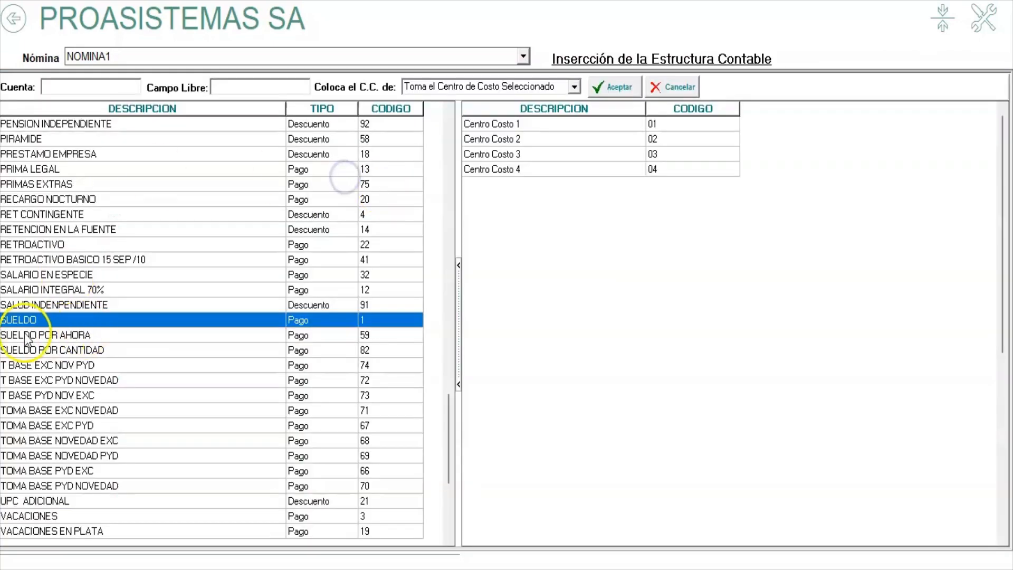
pyautogui.click(71, 82)
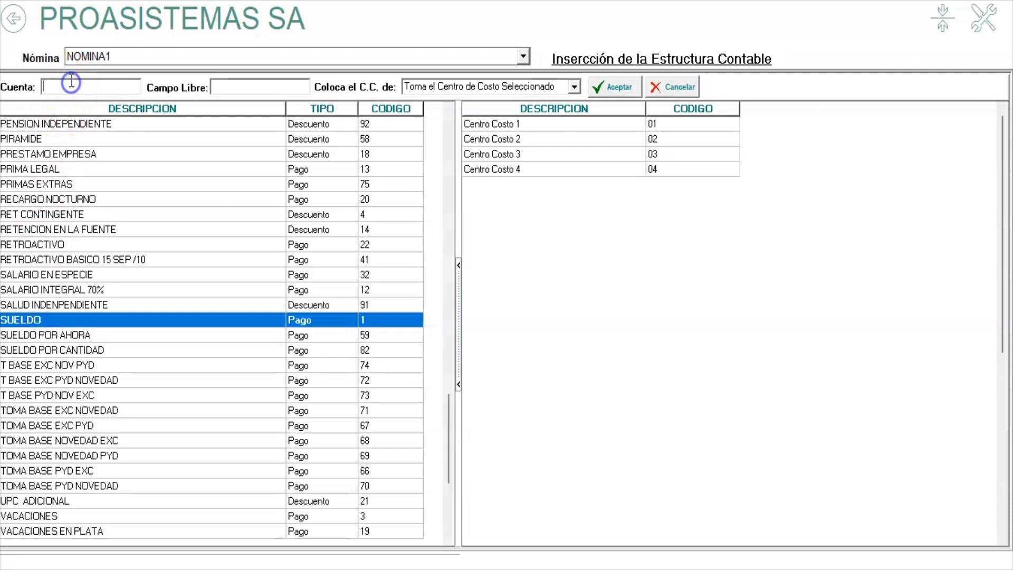
pyautogui.write('520506')
pyautogui.click(574, 87)
pyautogui.click(564, 136)
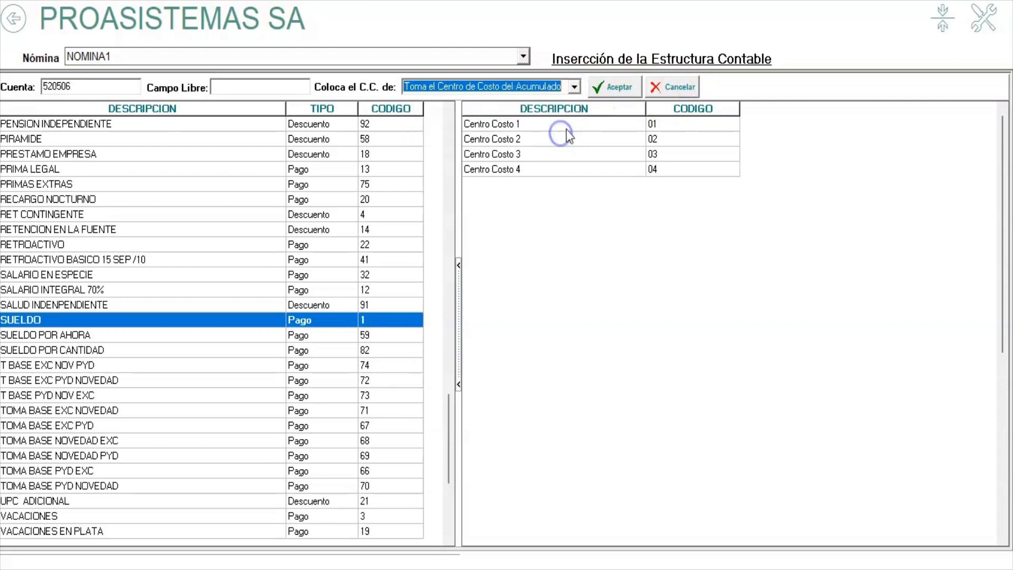
pyautogui.click(612, 90)
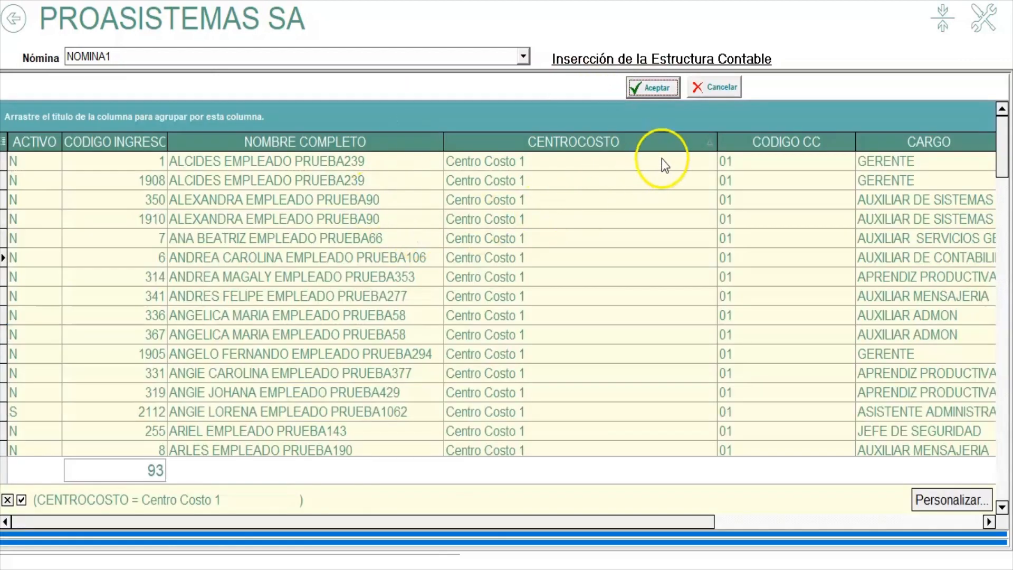
# - Change the CENTROCOSTO filter from Centro Costo 1 to Centro Costo 2 and mark all the filtered employees
pyautogui.click(710, 140)
pyautogui.click(486, 186)
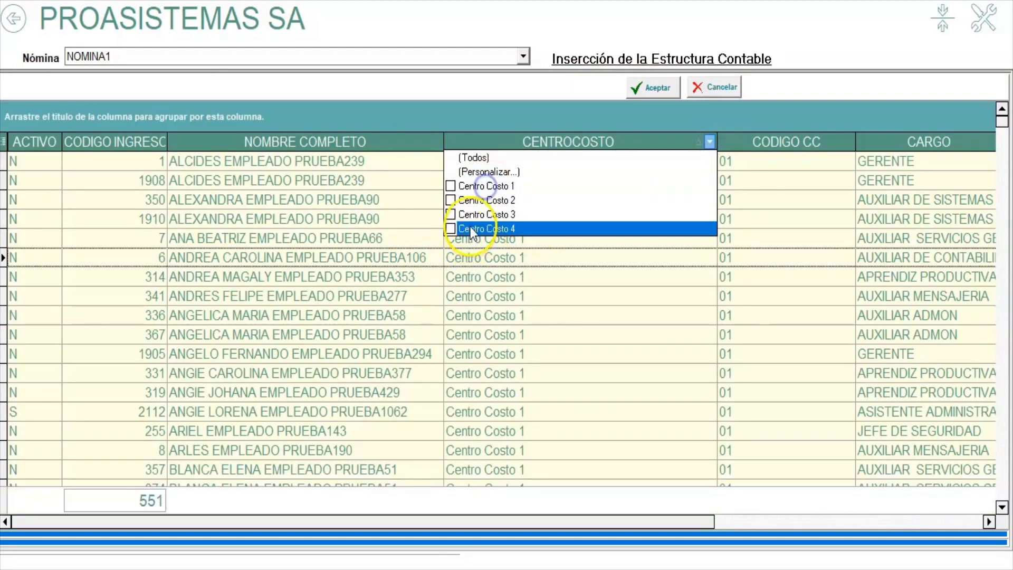
pyautogui.click(476, 201)
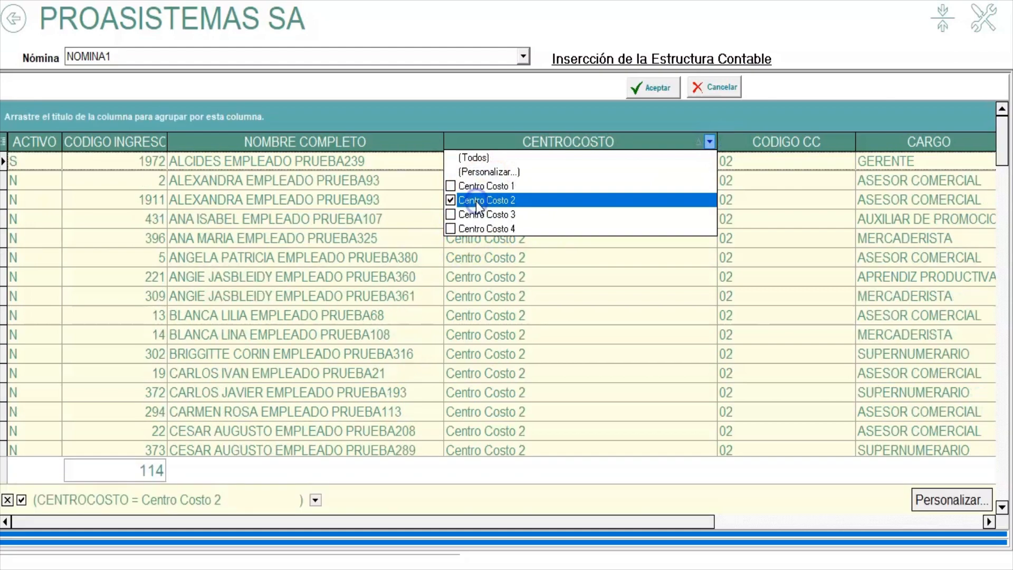
pyautogui.rightClick(310, 212)
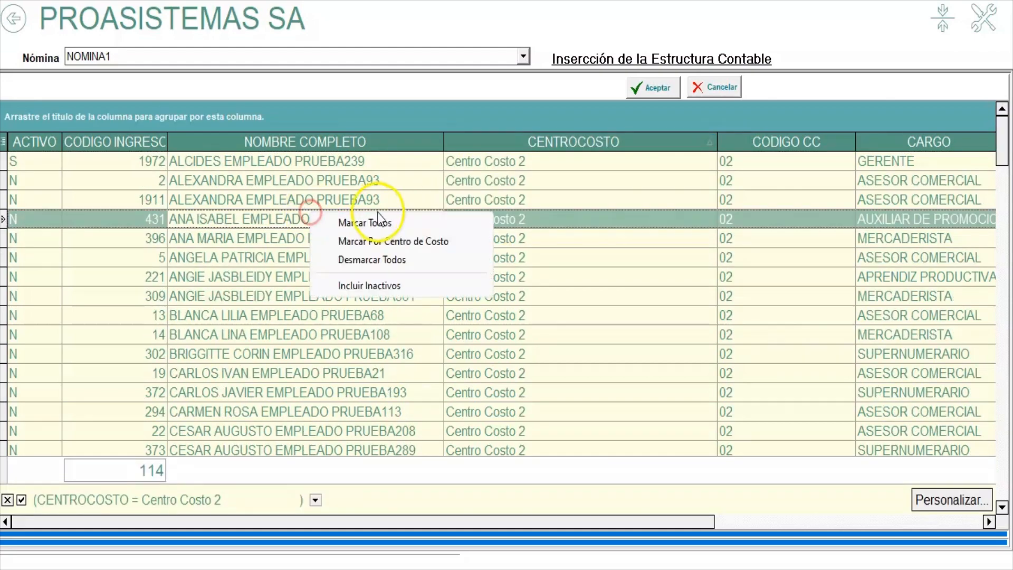
pyautogui.click(389, 222)
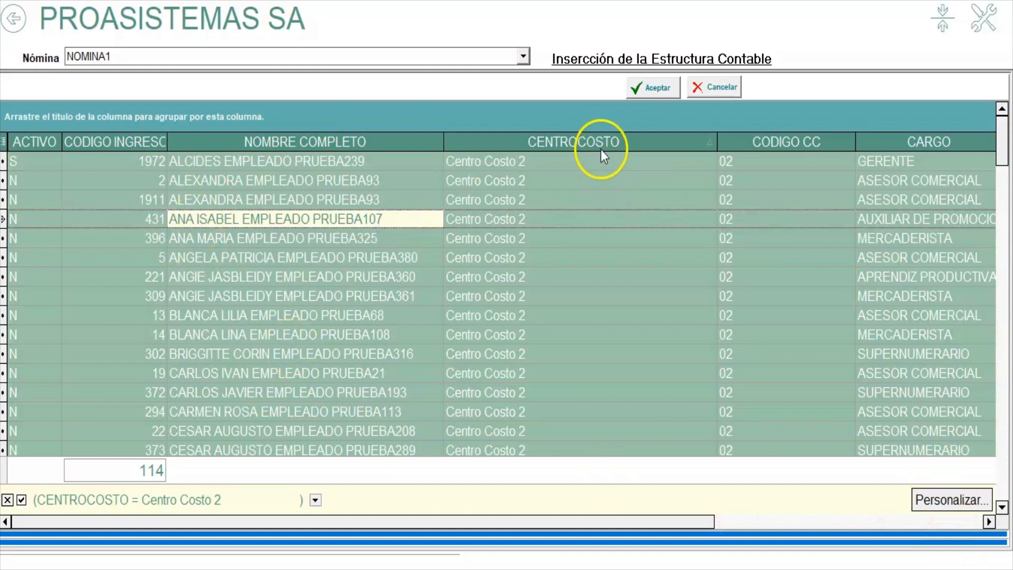
# - Insert the SUELDO structure with account 520506 for the marked Centro Costo 2 employees
pyautogui.click(641, 90)
pyautogui.click(523, 182)
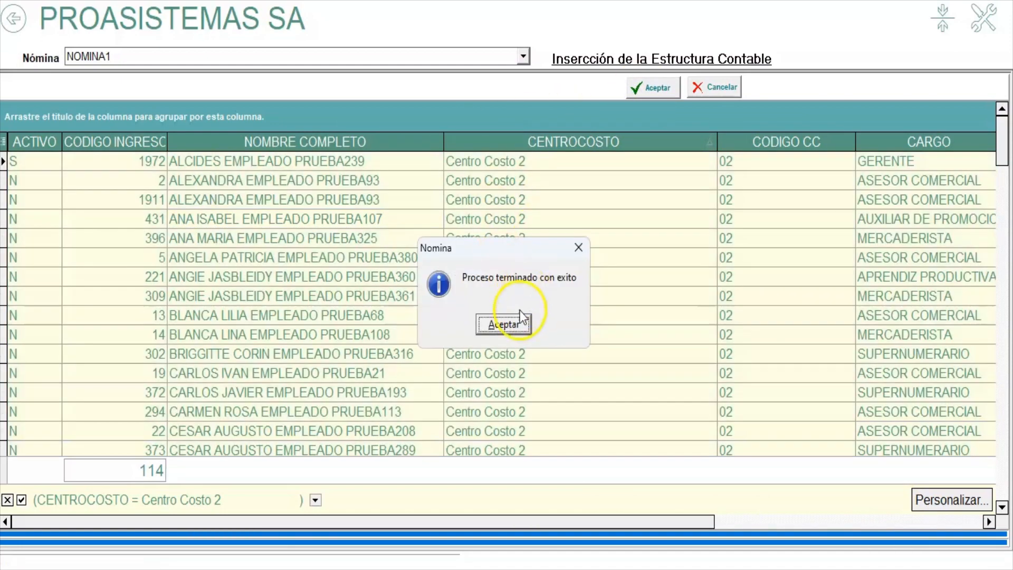
pyautogui.click(515, 323)
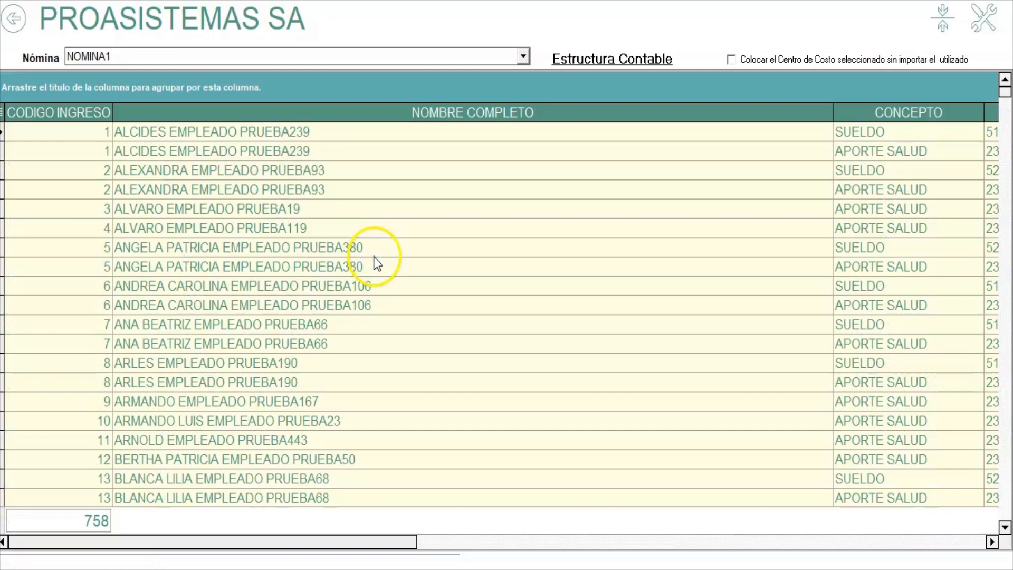
# - Create a SUELDO structure with account 720506, taking the cost centre from the Acumulado, and proceed to the employee selection
pyautogui.rightClick(358, 232)
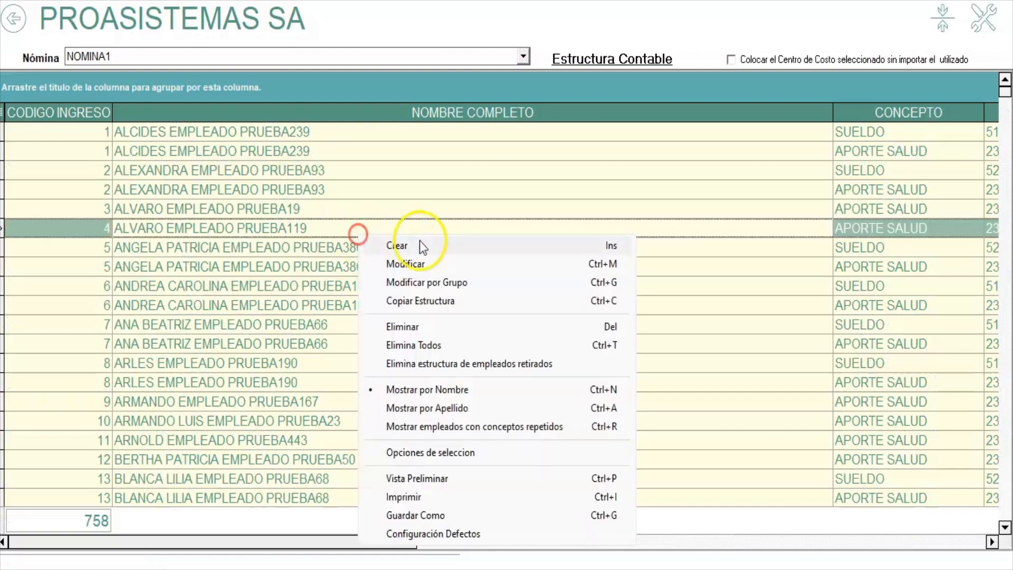
pyautogui.click(420, 244)
pyautogui.click(36, 318)
pyautogui.click(86, 87)
pyautogui.write('720506')
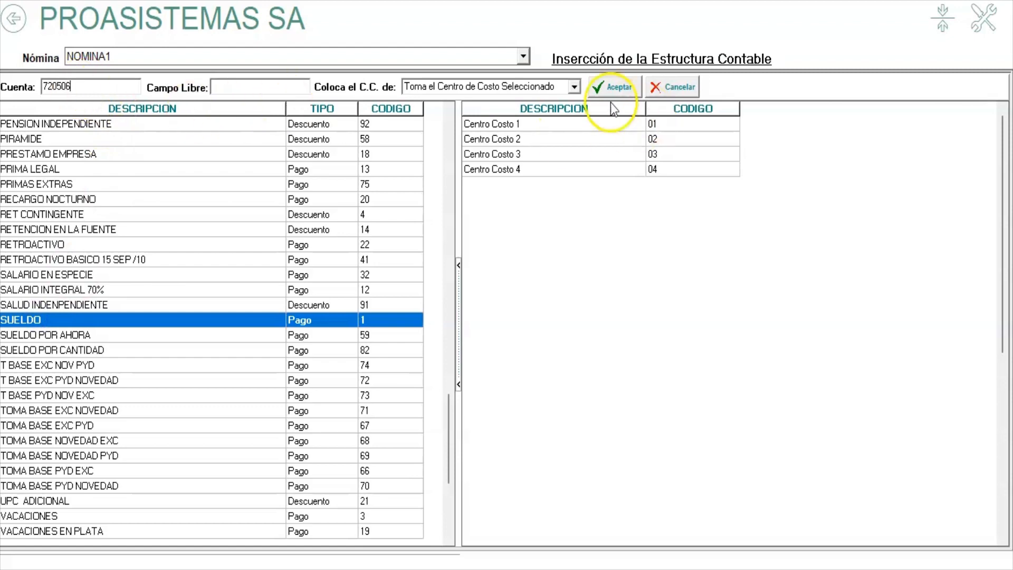
pyautogui.click(575, 87)
pyautogui.click(569, 132)
pyautogui.click(613, 86)
# - Change the CENTROCOSTO filter to Centro Costo 3 and Centro Costo 4 and mark all the filtered employees
pyautogui.click(709, 142)
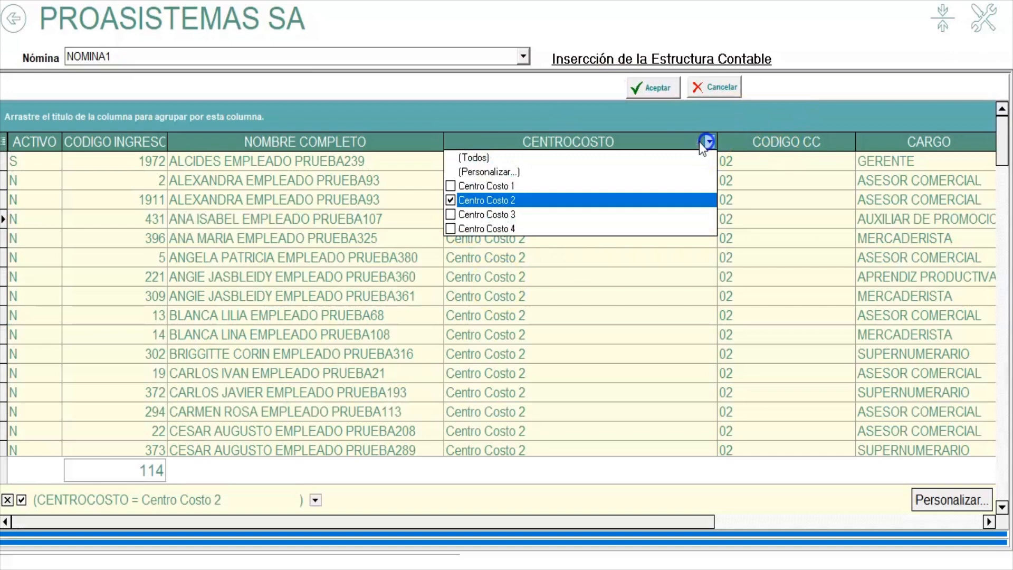
pyautogui.click(494, 200)
pyautogui.click(492, 215)
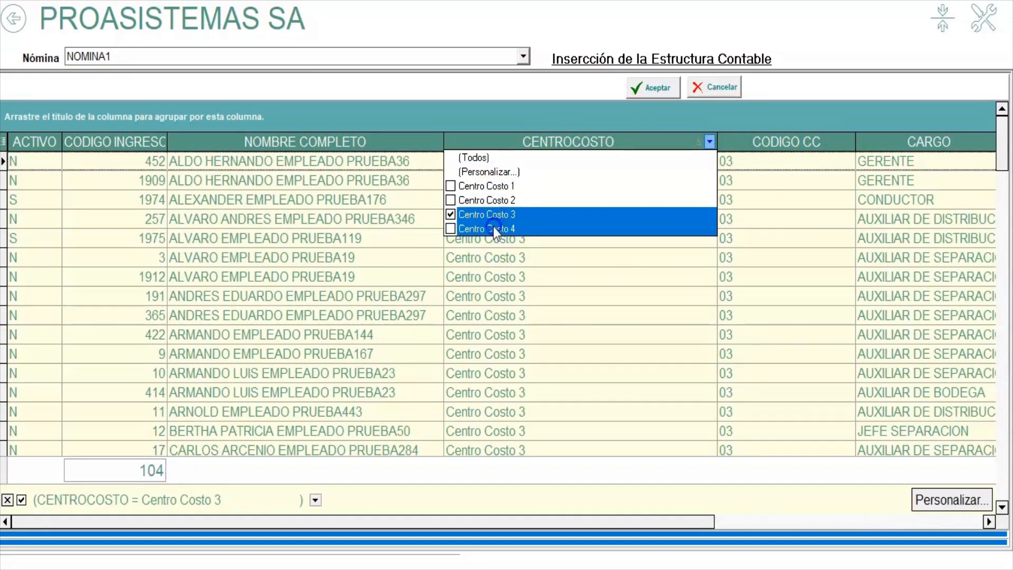
pyautogui.click(493, 228)
pyautogui.click(351, 208)
pyautogui.rightClick(352, 208)
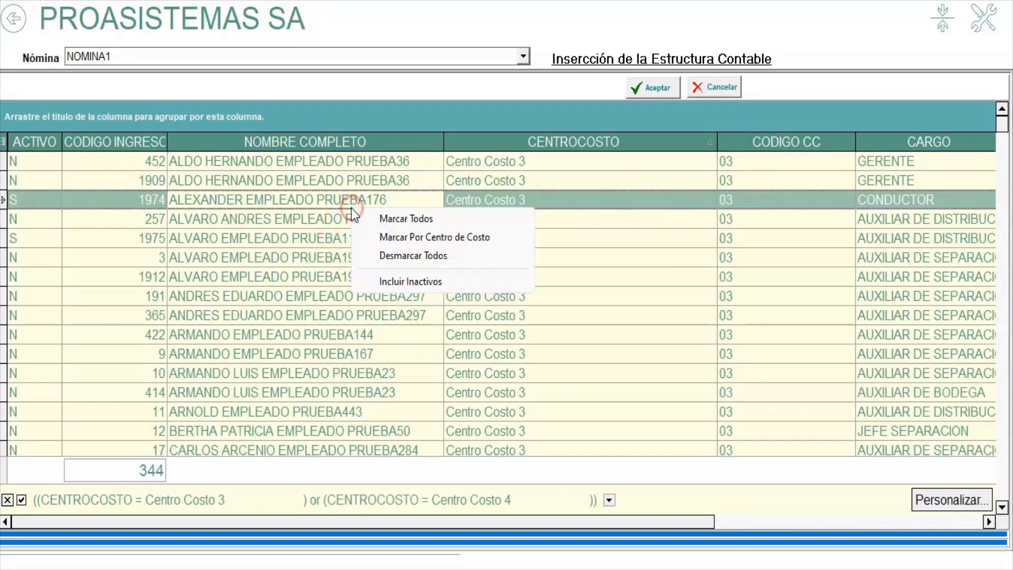
pyautogui.click(414, 223)
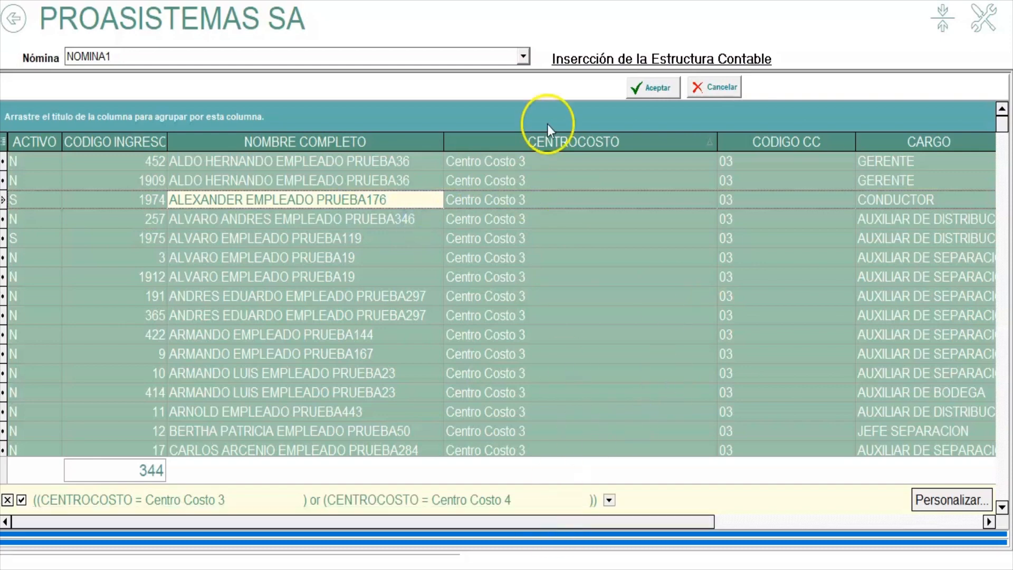
# - Insert the SUELDO structure for the marked employees, replacing existing entries, and narrow the NOMBRE COMPLETO column in the resulting table
pyautogui.click(649, 90)
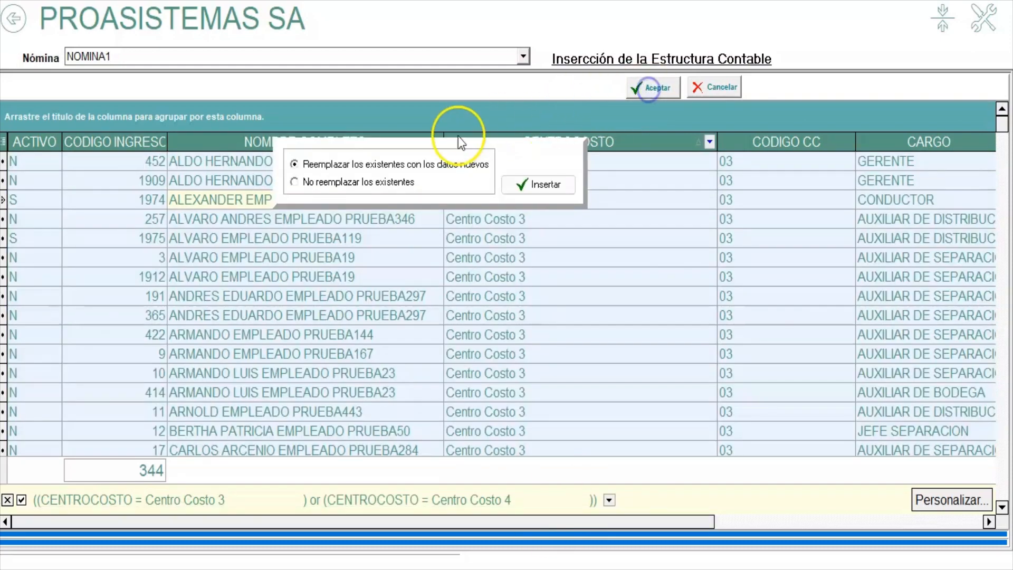
pyautogui.click(521, 185)
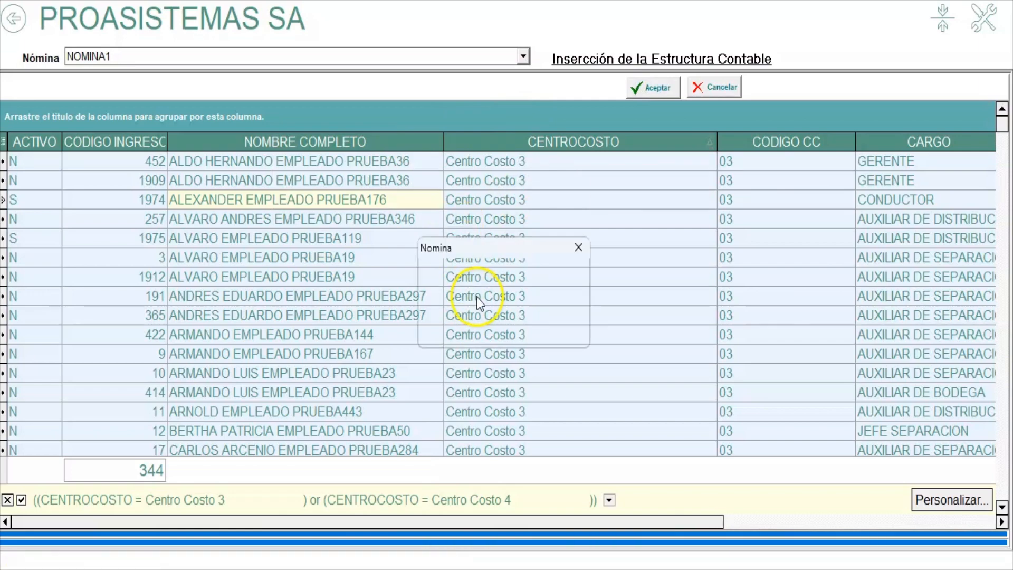
pyautogui.click(488, 319)
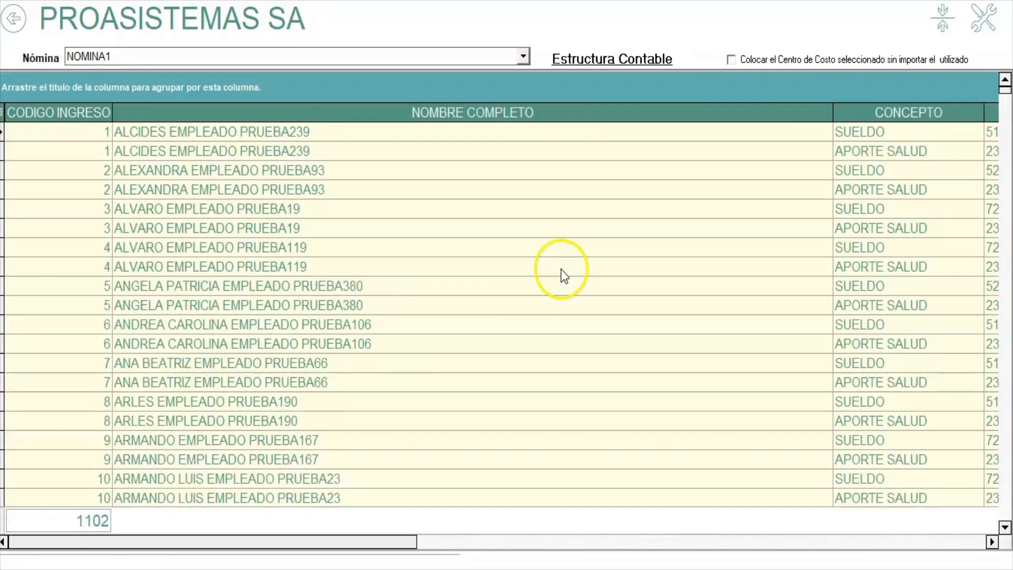
pyautogui.click(462, 267)
pyautogui.moveTo(832, 108); pyautogui.dragTo(372, 252)
# - Review the SUELDO and APORTE SALUD rows and their accounts for the first five employees in the table
pyautogui.click(150, 133)
pyautogui.click(232, 150)
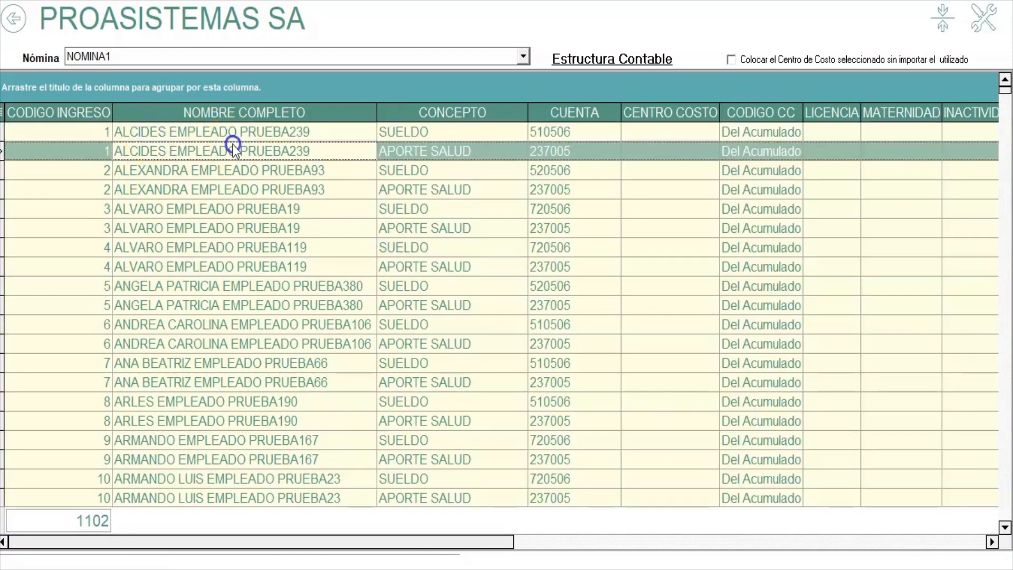
pyautogui.click(436, 132)
pyautogui.click(445, 150)
pyautogui.click(440, 170)
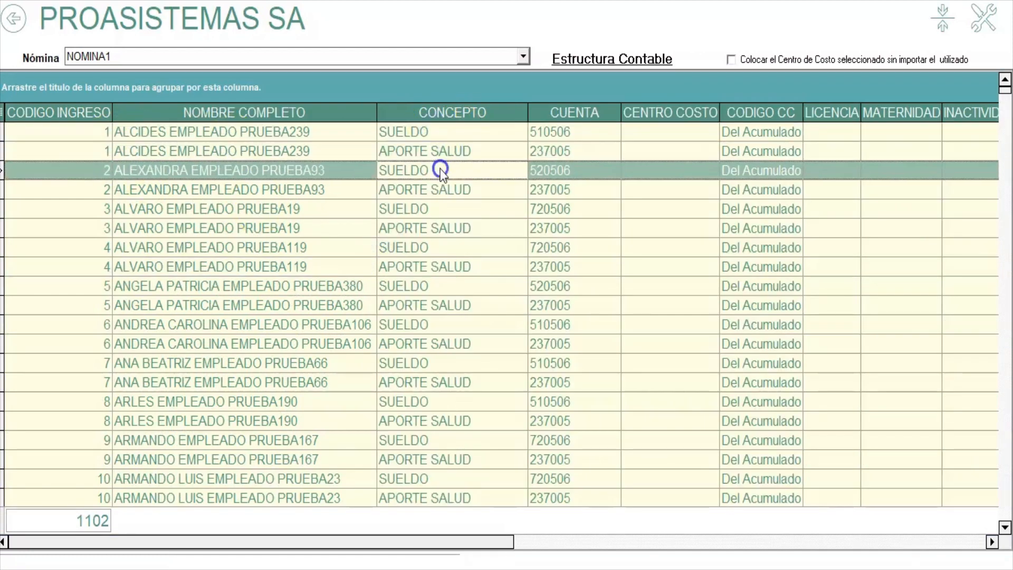
pyautogui.click(445, 191)
pyautogui.click(447, 209)
pyautogui.click(447, 228)
pyautogui.click(448, 248)
pyautogui.click(445, 267)
pyautogui.click(448, 285)
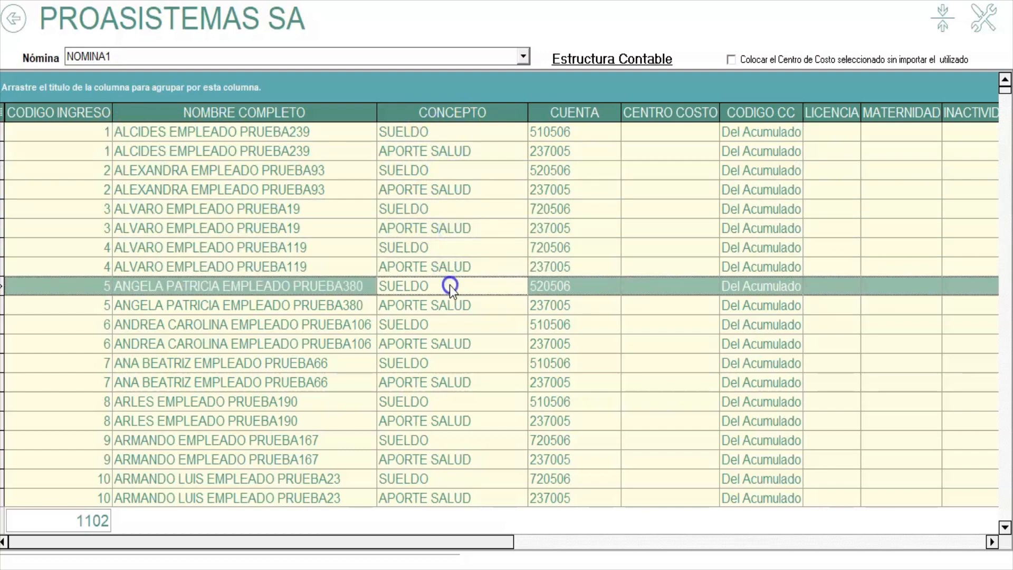
pyautogui.click(322, 136)
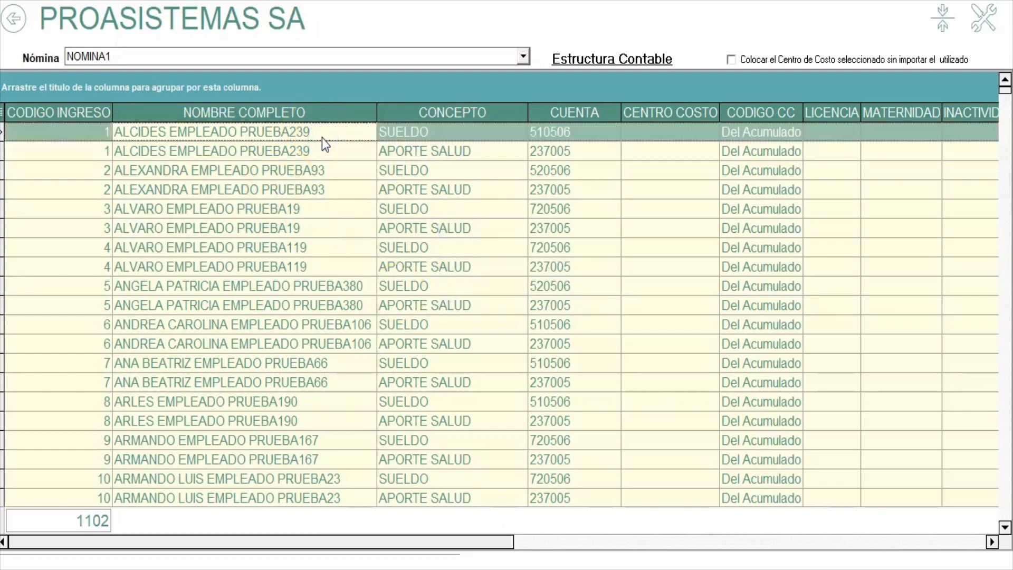
pyautogui.click(449, 134)
pyautogui.click(568, 137)
pyautogui.click(470, 134)
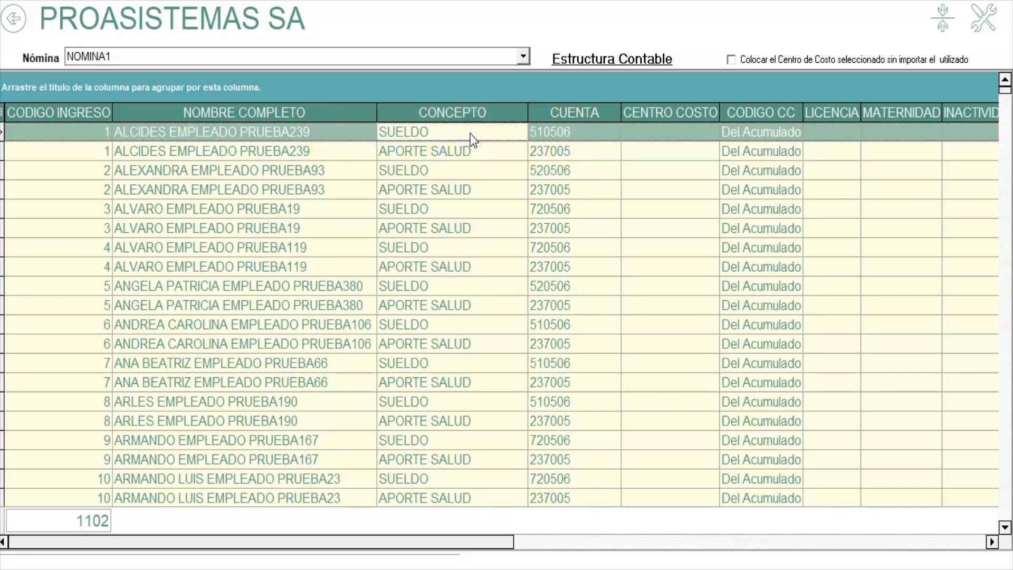
# - Examine the CODIGO CC setting on the first employee's SUELDO and APORTE SALUD rows
pyautogui.click(746, 133)
pyautogui.click(755, 148)
pyautogui.click(744, 136)
pyautogui.click(768, 149)
pyautogui.click(765, 132)
pyautogui.click(766, 155)
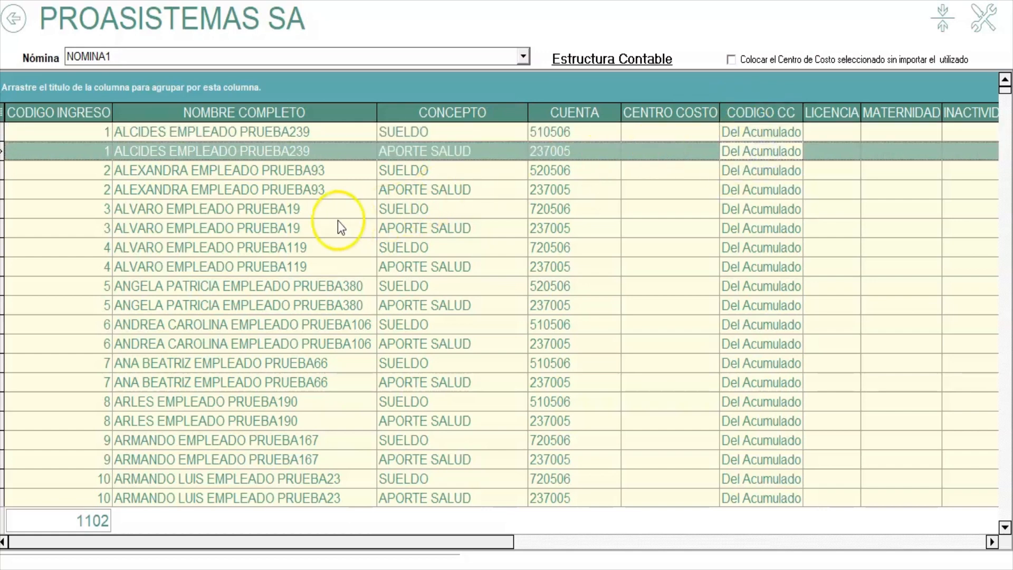
pyautogui.click(782, 133)
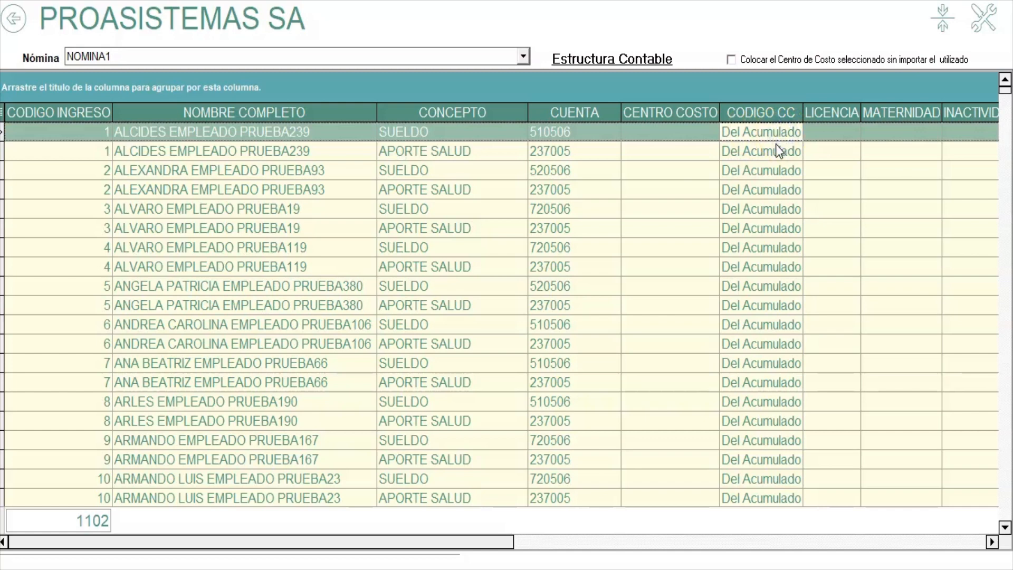
pyautogui.click(776, 151)
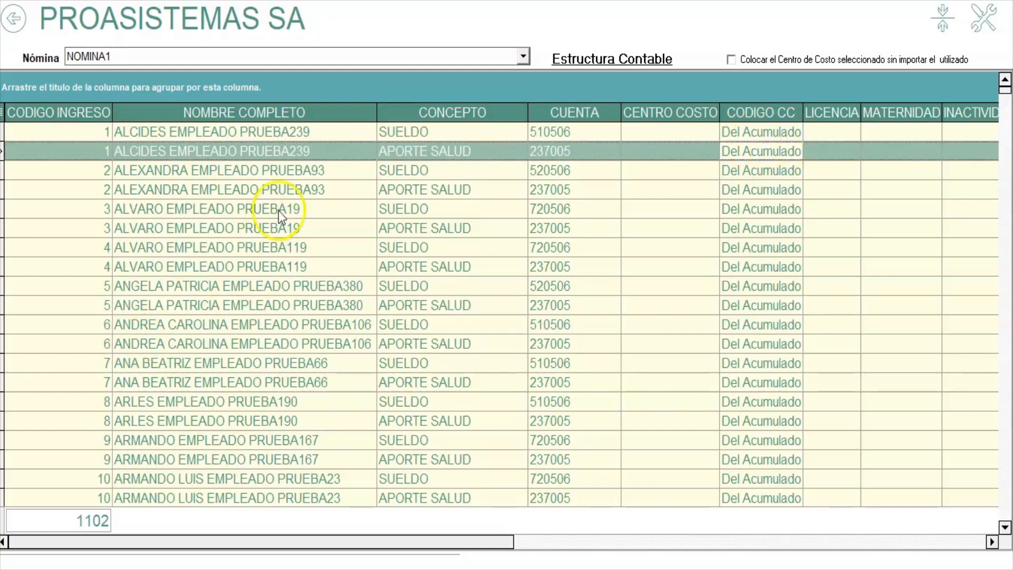
# - Start a new accounting structure entry for NOMINA1 and mark the INACTIVIDAD concept
pyautogui.rightClick(306, 192)
pyautogui.click(356, 203)
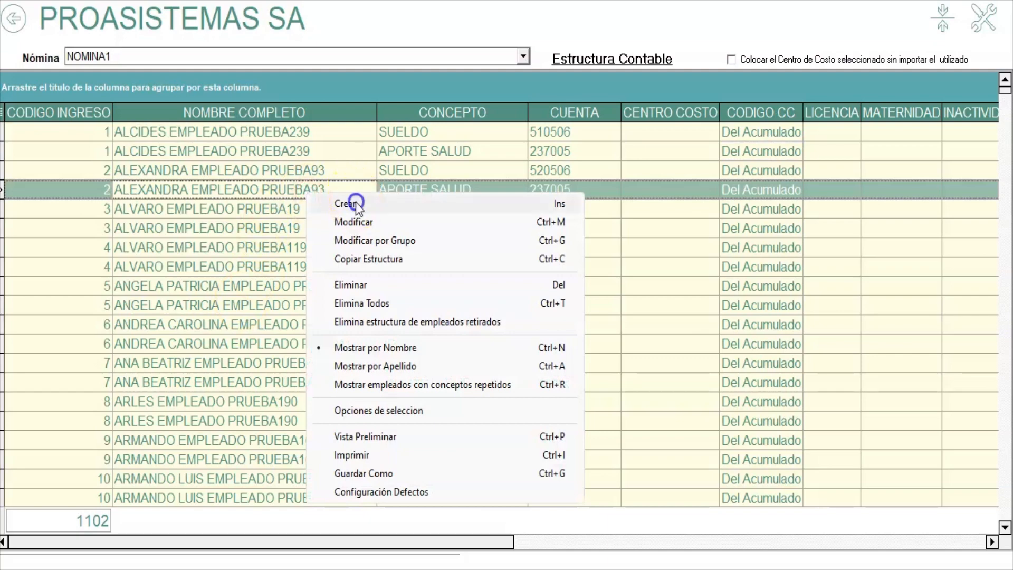
pyautogui.click(124, 390)
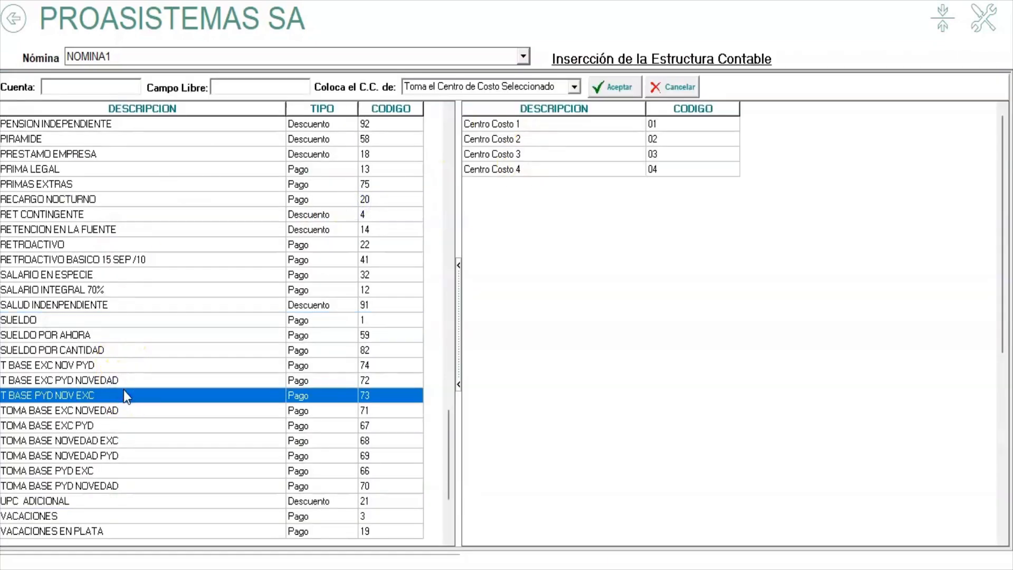
pyautogui.press('i')
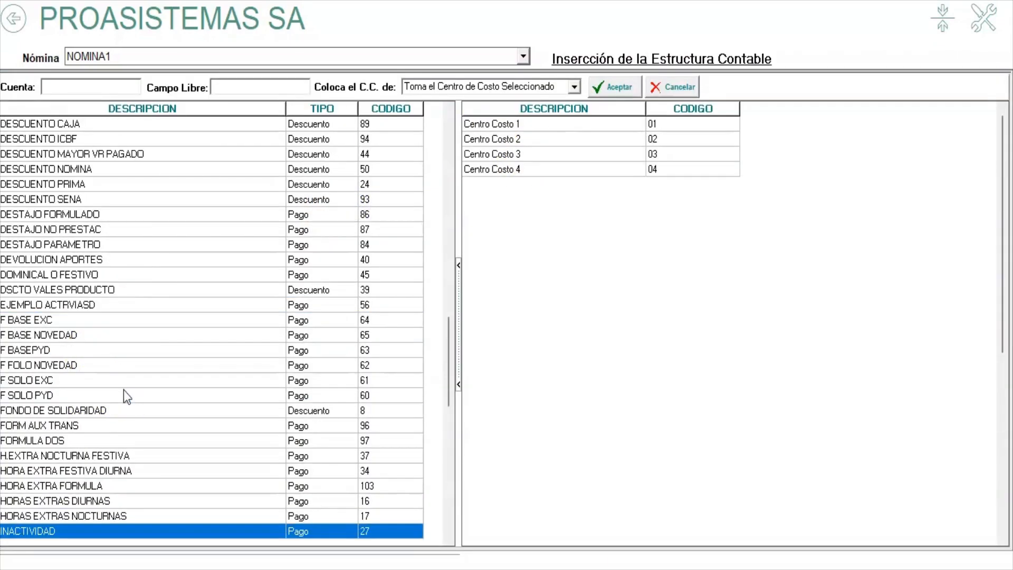
pyautogui.click(66, 531)
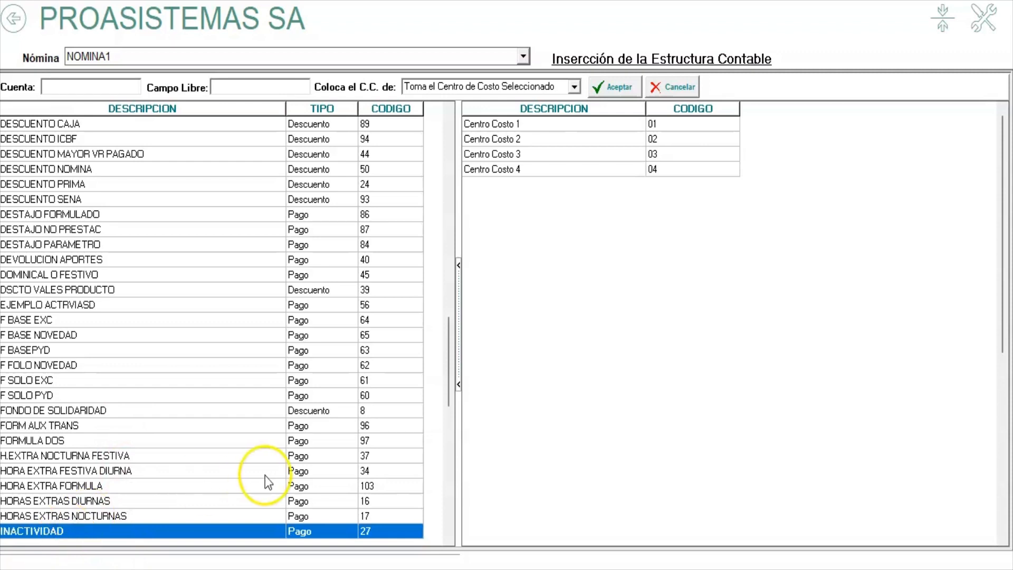
pyautogui.press('Down')
pyautogui.press('Down')
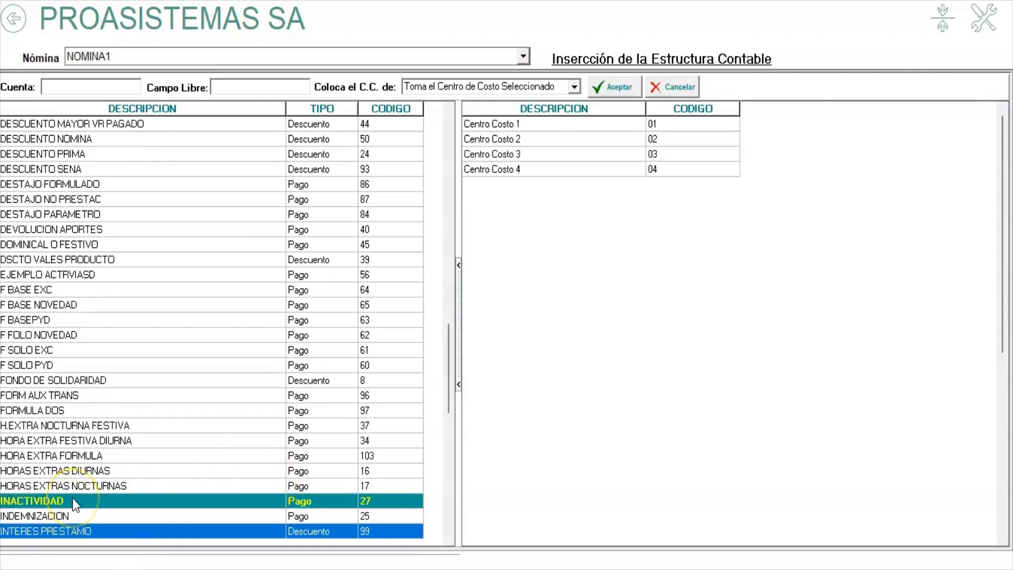
# - Set the account to 510524 with "Toma el Centro de Costo del Acumulado" and choose separate accounts for each inactivity type
pyautogui.click(71, 87)
pyautogui.write('510524')
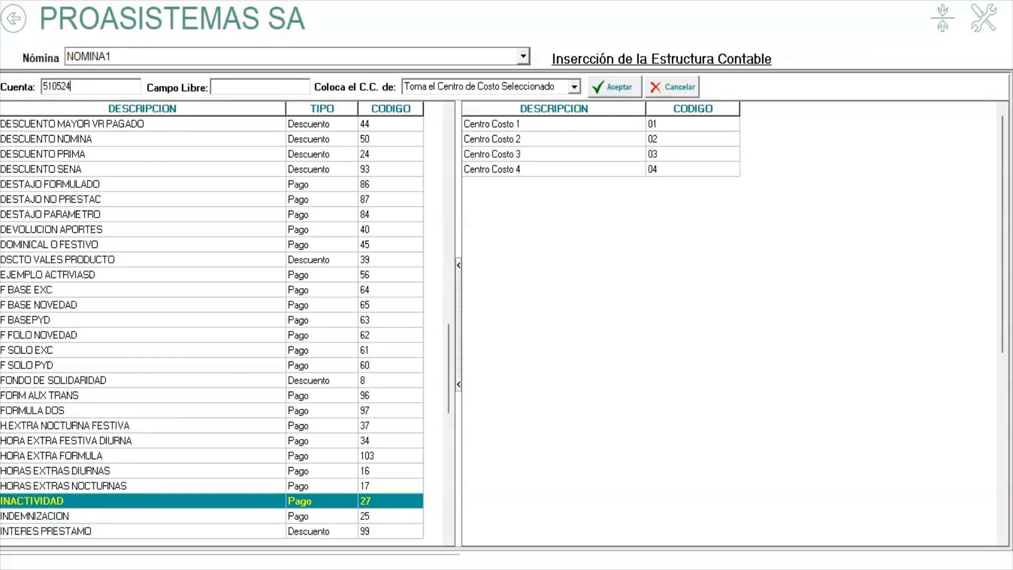
pyautogui.click(573, 87)
pyautogui.click(561, 138)
pyautogui.click(612, 87)
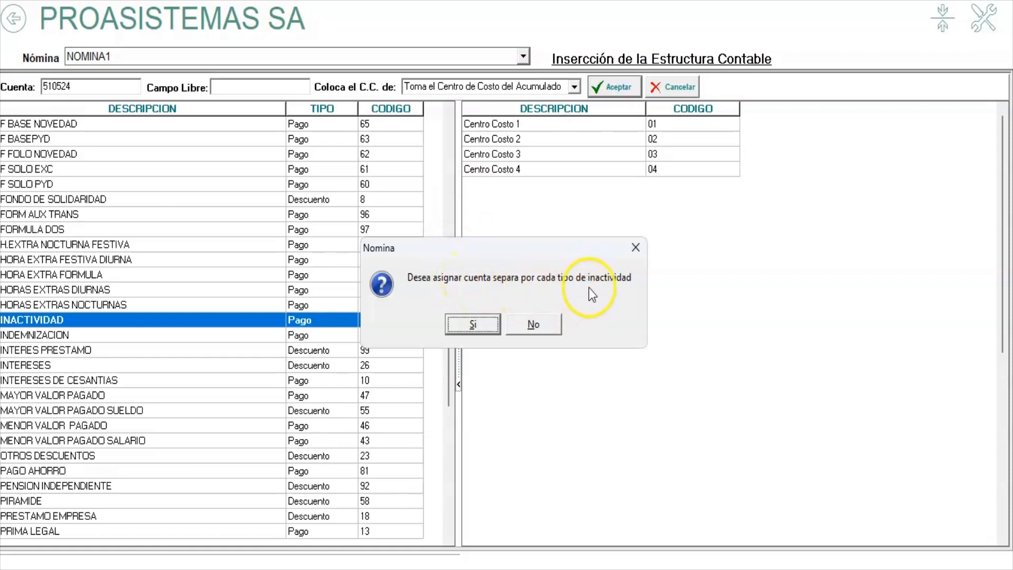
pyautogui.click(471, 326)
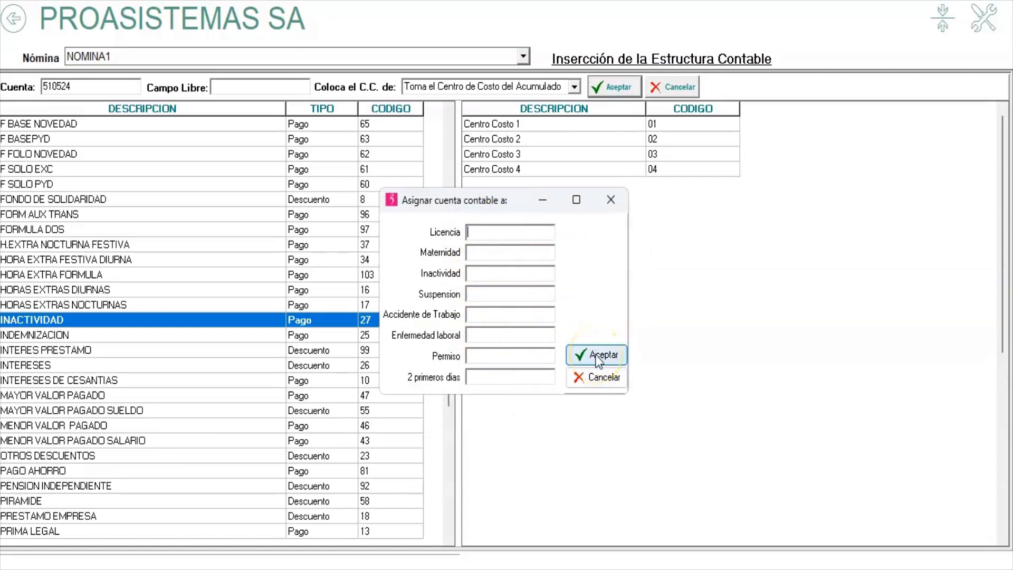
# - Review the account fields for each inactivity type, from Licencia to 2 primeros dias, and accept them blank
pyautogui.click(483, 232)
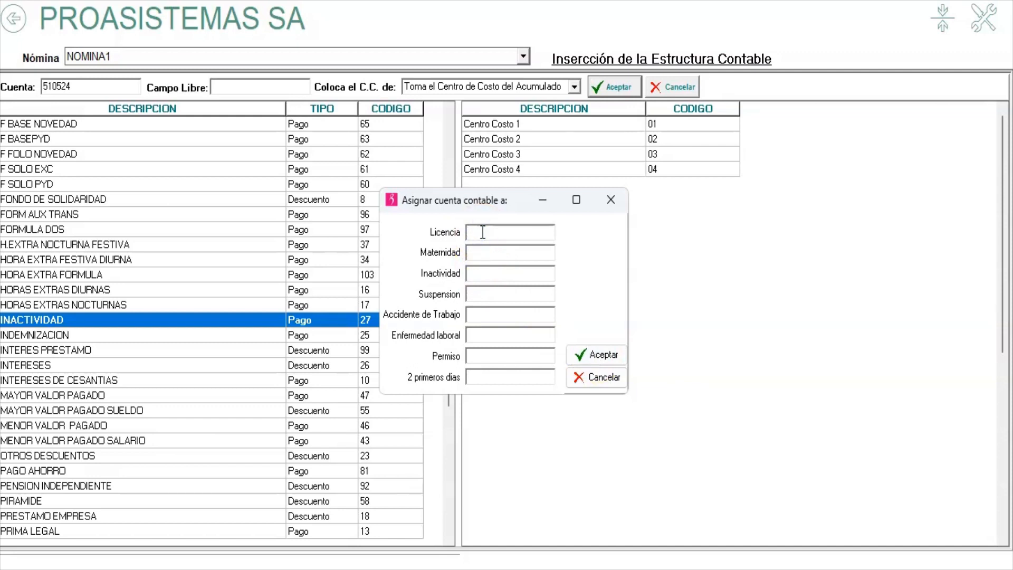
pyautogui.click(486, 253)
pyautogui.click(479, 276)
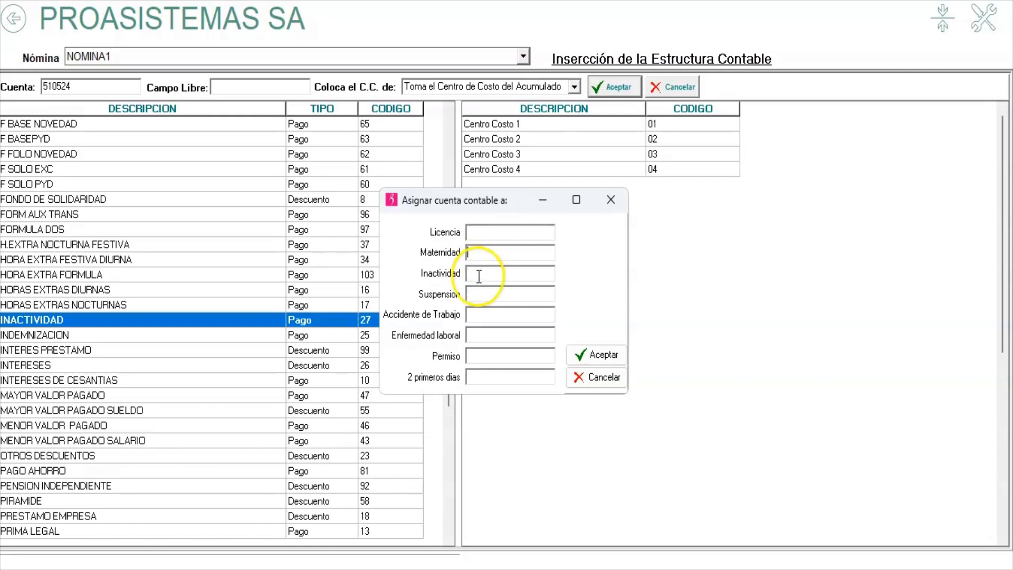
pyautogui.click(488, 371)
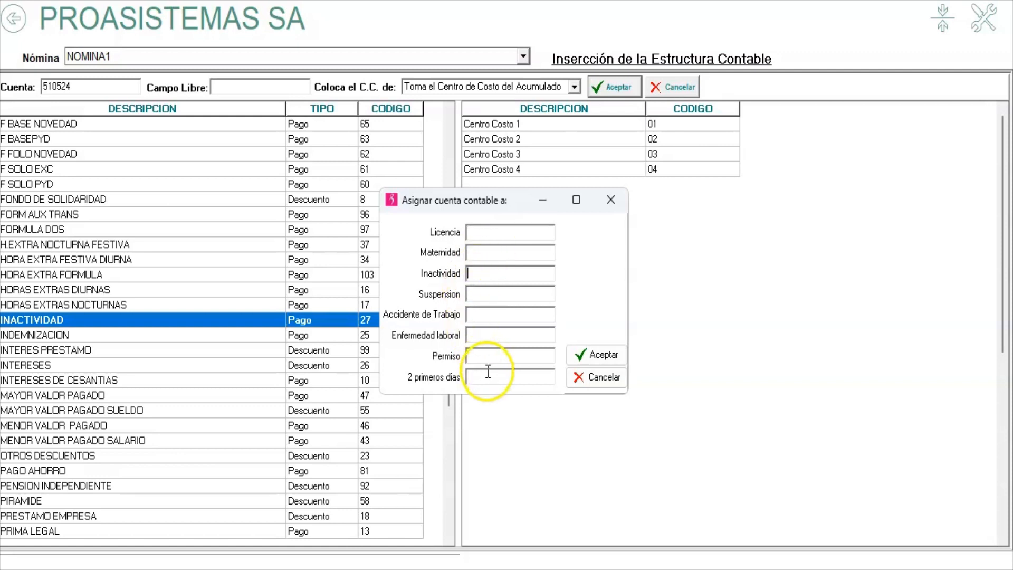
pyautogui.click(479, 294)
pyautogui.click(480, 316)
pyautogui.click(473, 334)
pyautogui.click(474, 355)
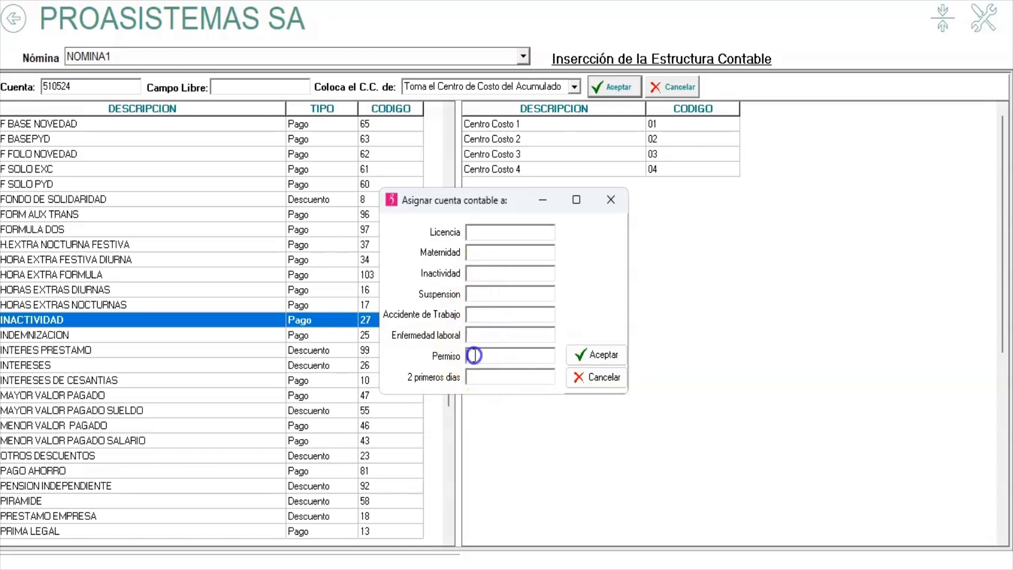
pyautogui.click(495, 379)
pyautogui.click(511, 232)
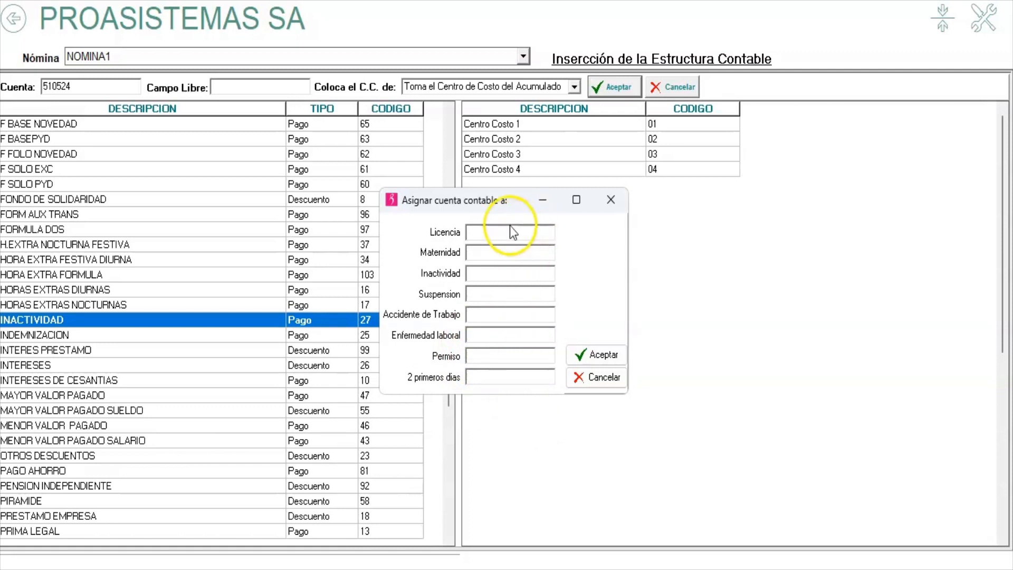
pyautogui.click(508, 274)
pyautogui.click(497, 299)
pyautogui.click(501, 334)
pyautogui.click(498, 356)
pyautogui.click(500, 378)
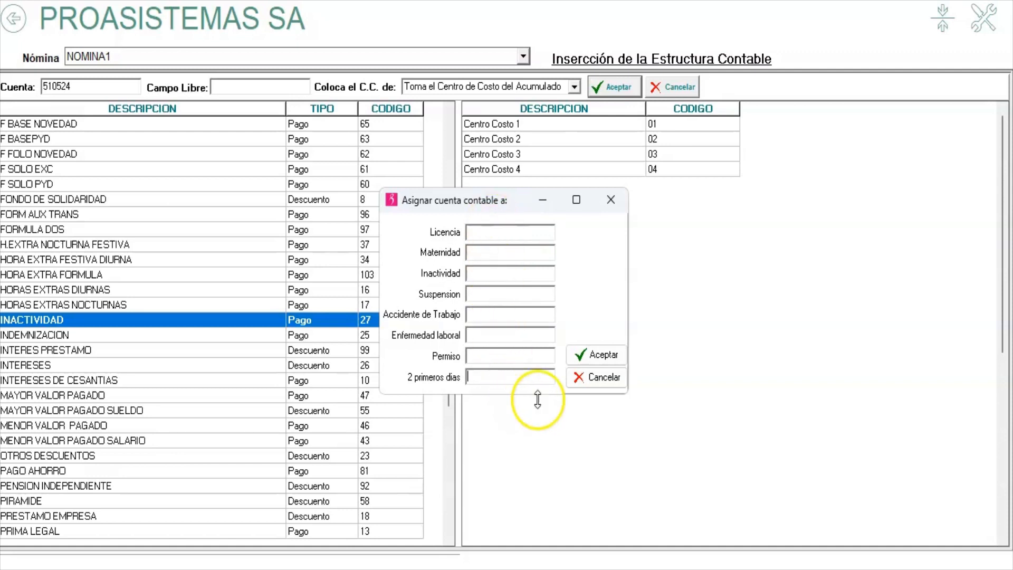
pyautogui.click(592, 355)
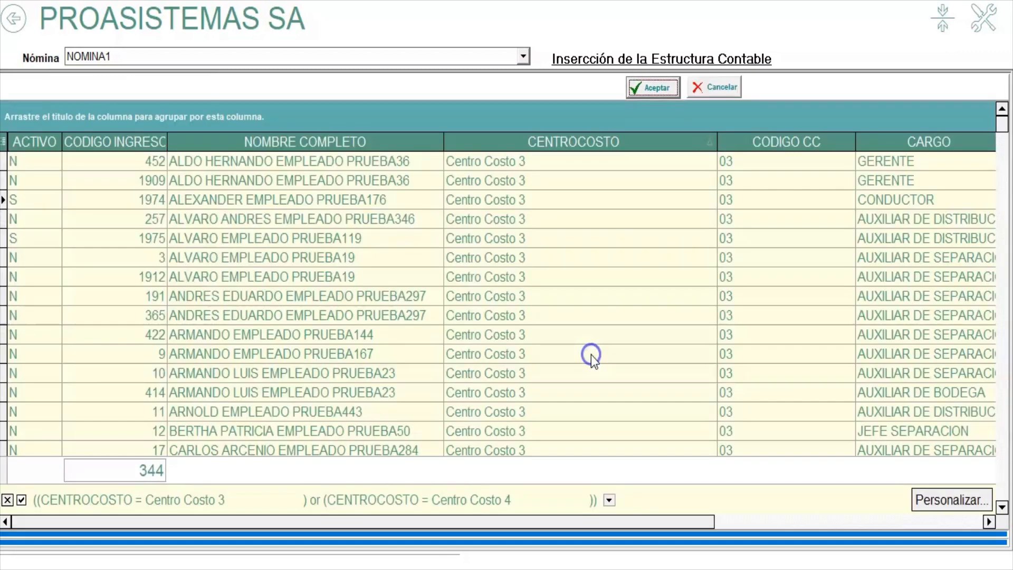
# - Change the CENTROCOSTO filter to Centro Costo 1 only and cancel the INACTIVIDAD insertion
pyautogui.click(710, 142)
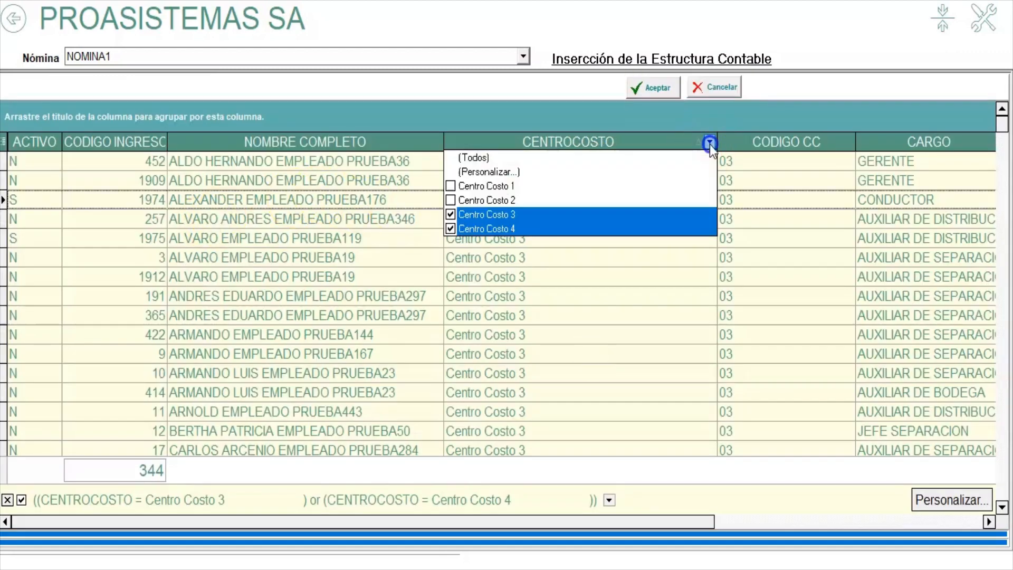
pyautogui.click(489, 218)
pyautogui.click(489, 230)
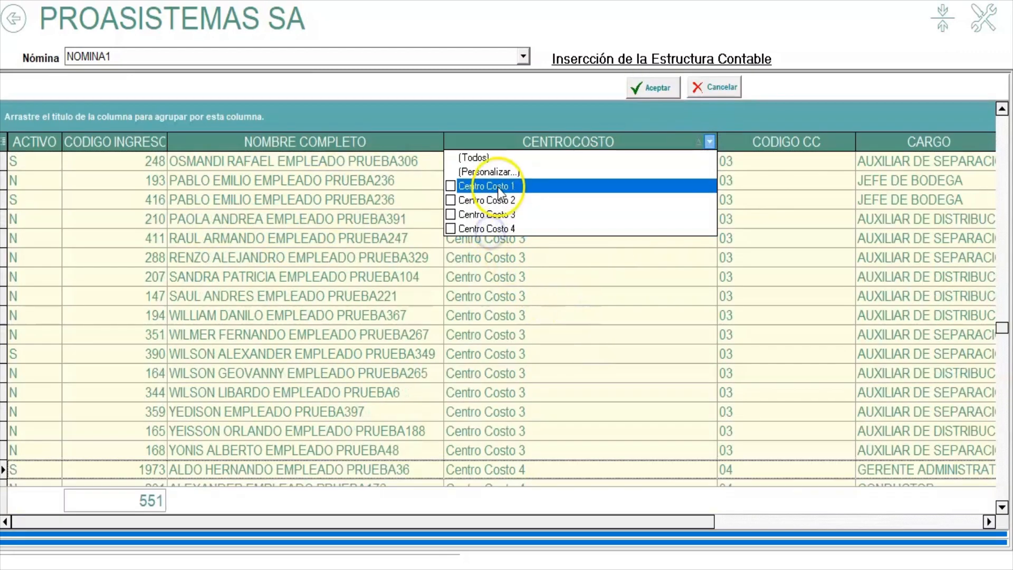
pyautogui.click(490, 187)
pyautogui.click(336, 296)
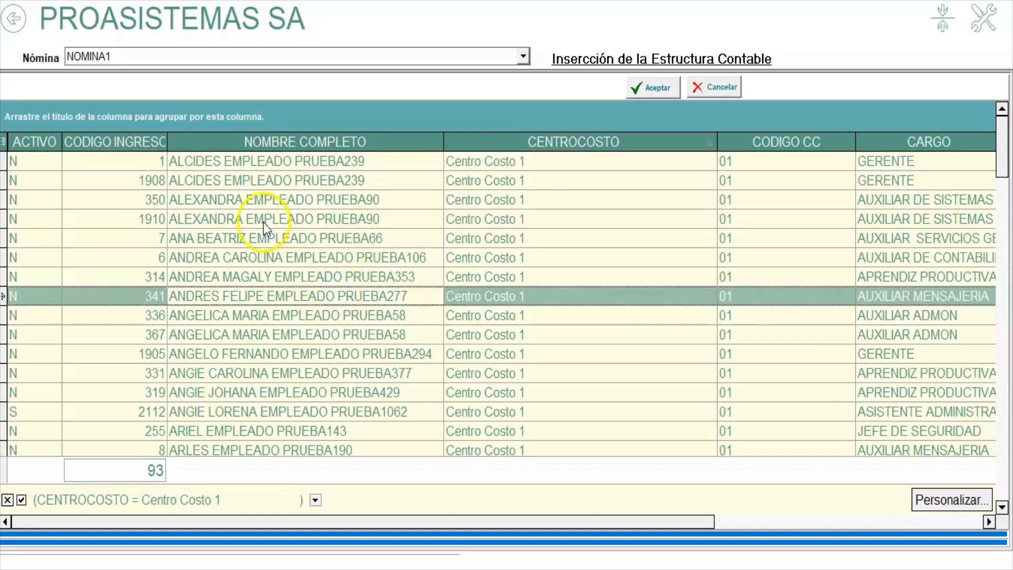
pyautogui.click(719, 88)
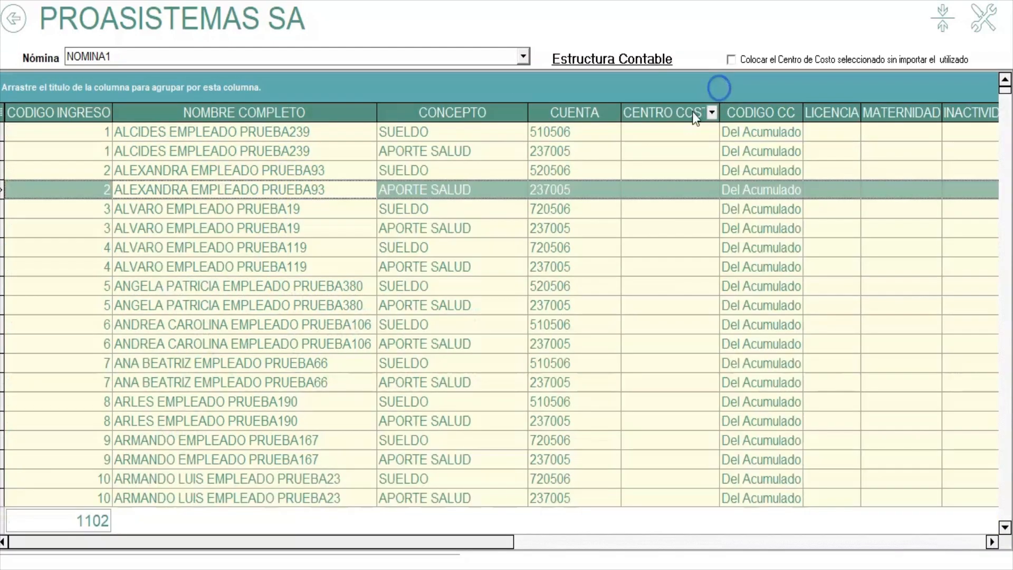
pyautogui.click(328, 139)
pyautogui.rightClick(330, 191)
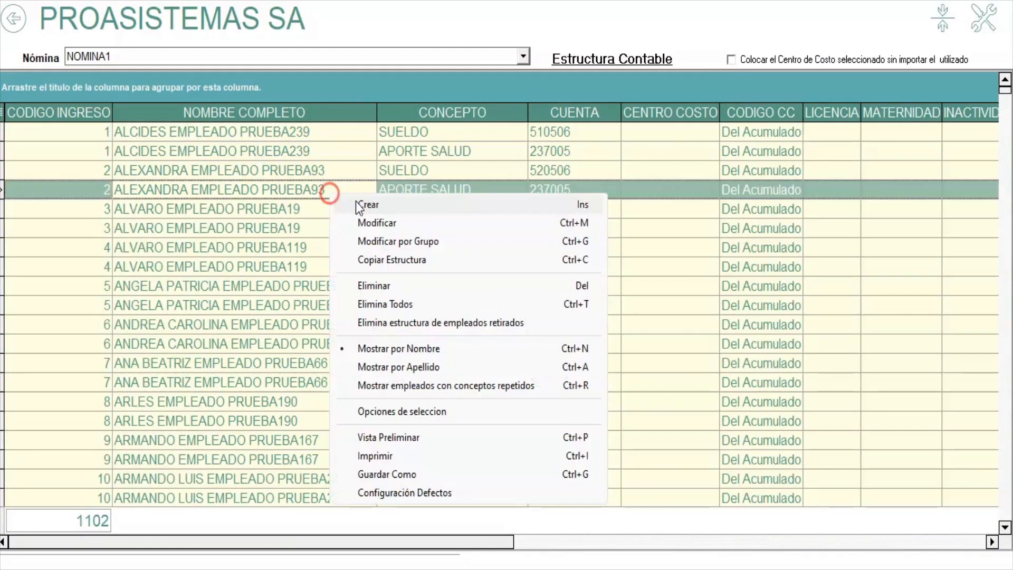
pyautogui.click(378, 206)
pyautogui.moveTo(444, 334); pyautogui.dragTo(448, 129)
pyautogui.scroll(-14, 211, 273)
pyautogui.scroll(-20, 233, 299)
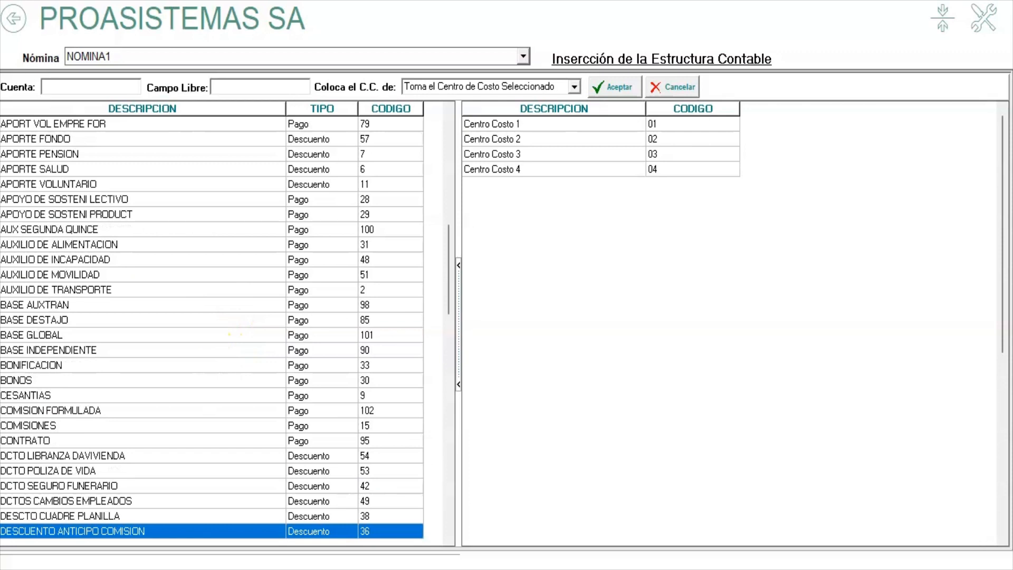
pyautogui.click(681, 88)
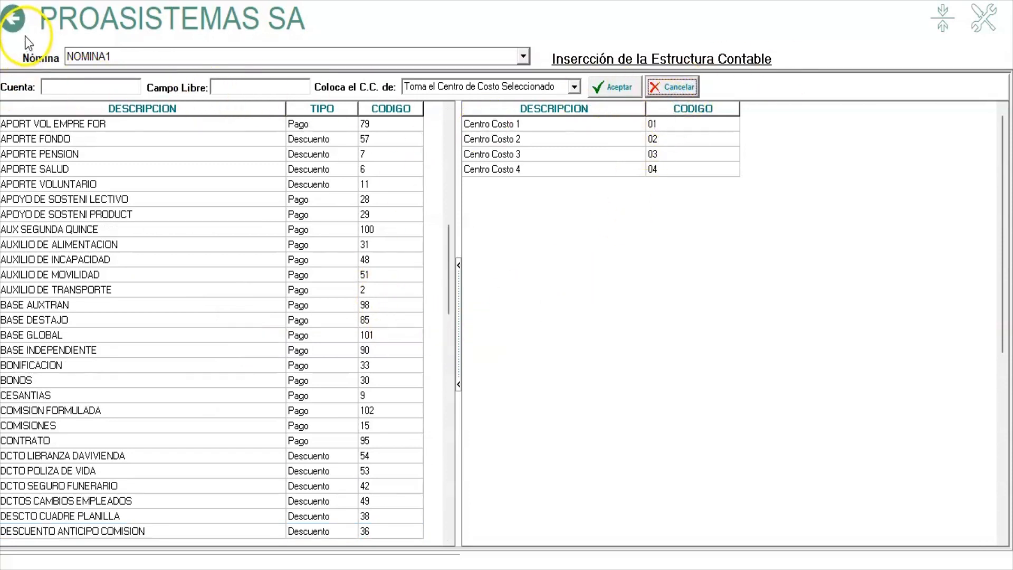
# - Return to the accounting options, reopen Estructura Contable, and narrow the NOMBRE COMPLETO column
pyautogui.click(20, 22)
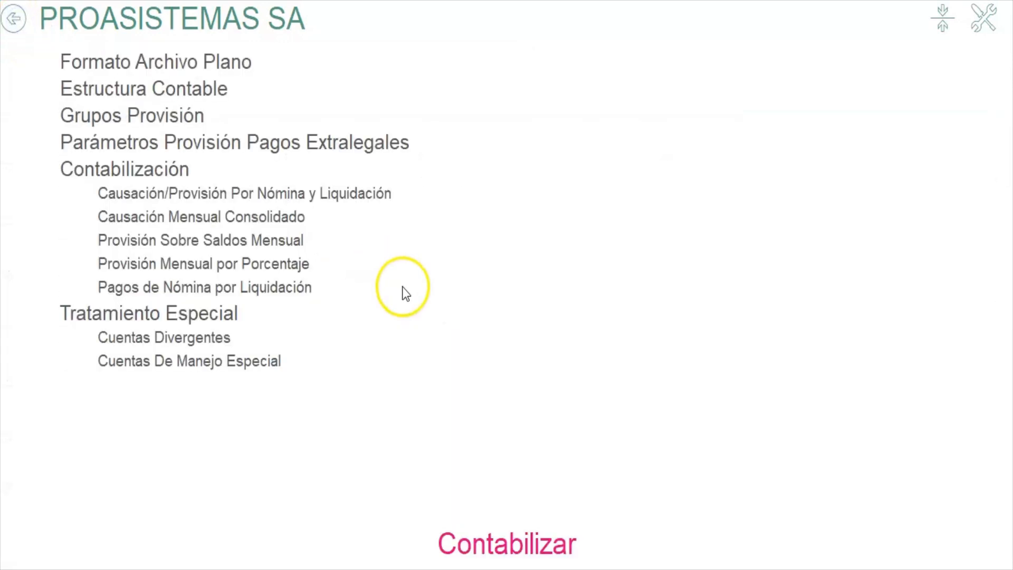
pyautogui.click(217, 90)
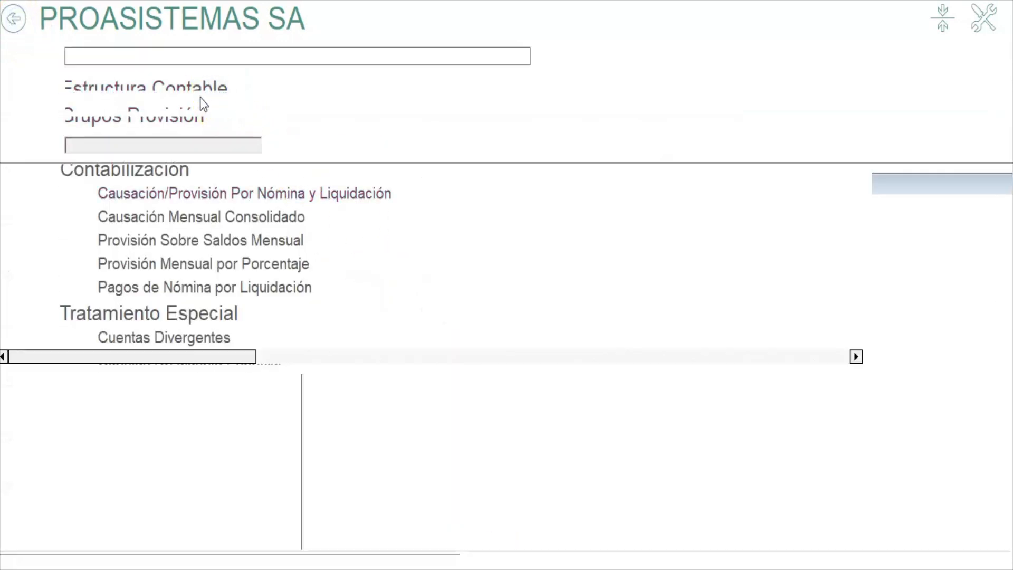
pyautogui.click(587, 147)
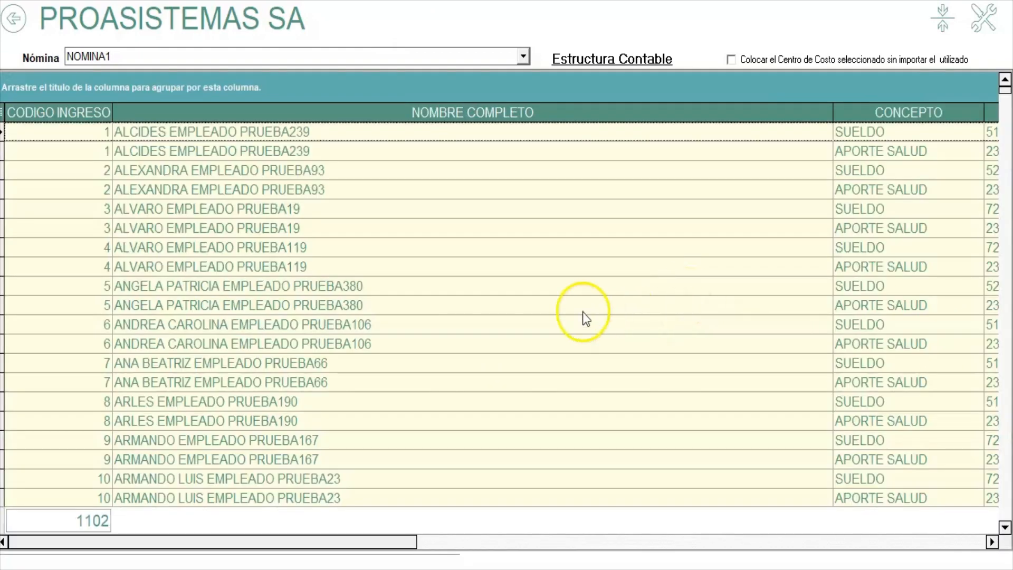
pyautogui.click(351, 250)
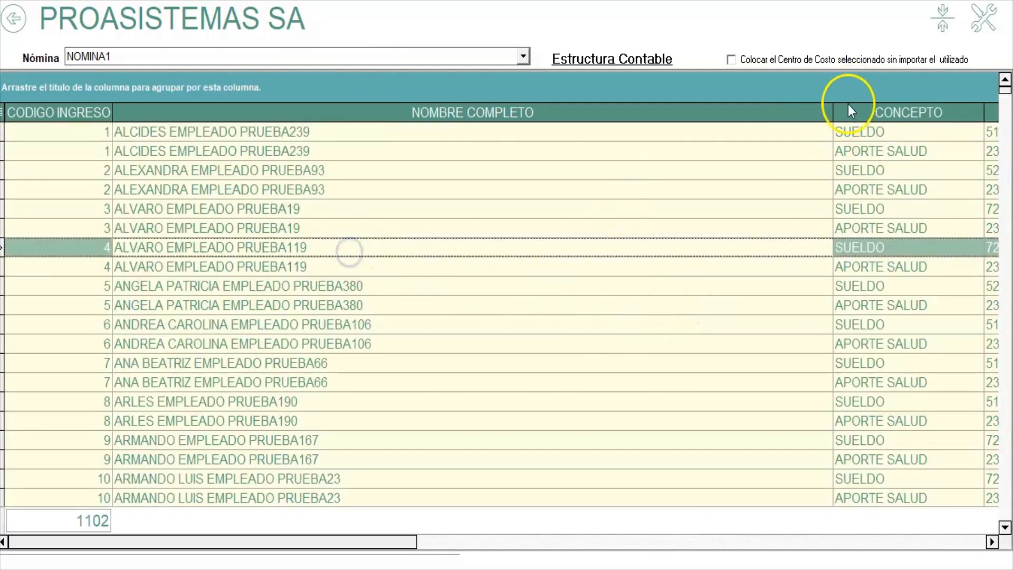
pyautogui.moveTo(833, 109); pyautogui.dragTo(389, 281)
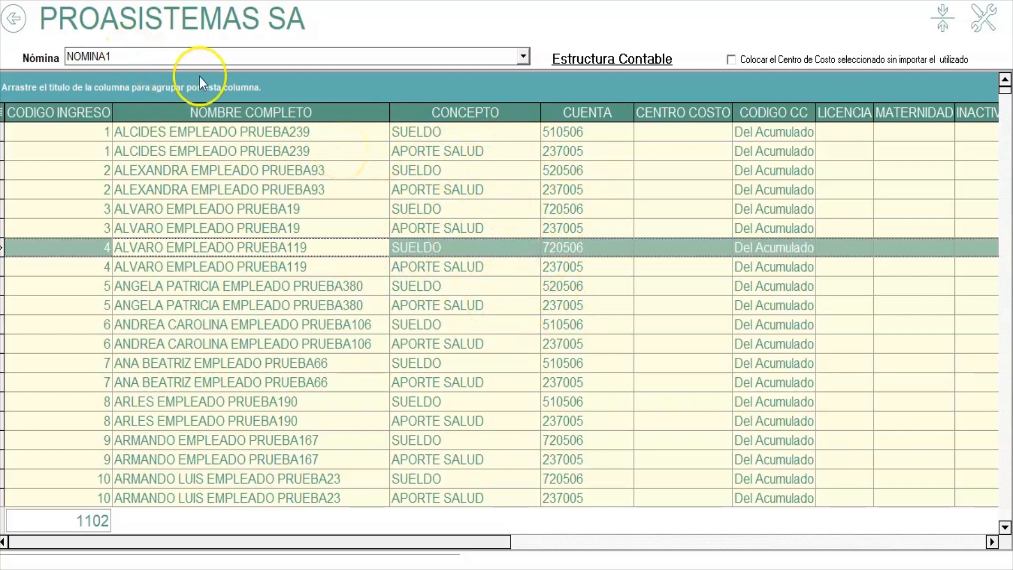
# - Start copying an accounting structure with "Toma el Centro de Costo del Acumulado" and narrow the NOMBRE COMPLETO column
pyautogui.rightClick(356, 183)
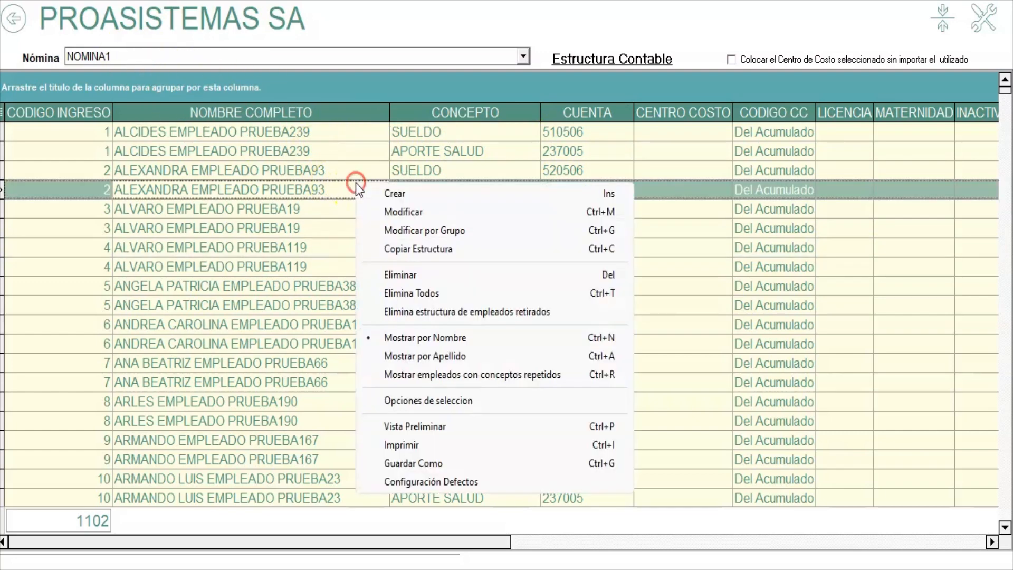
pyautogui.click(441, 251)
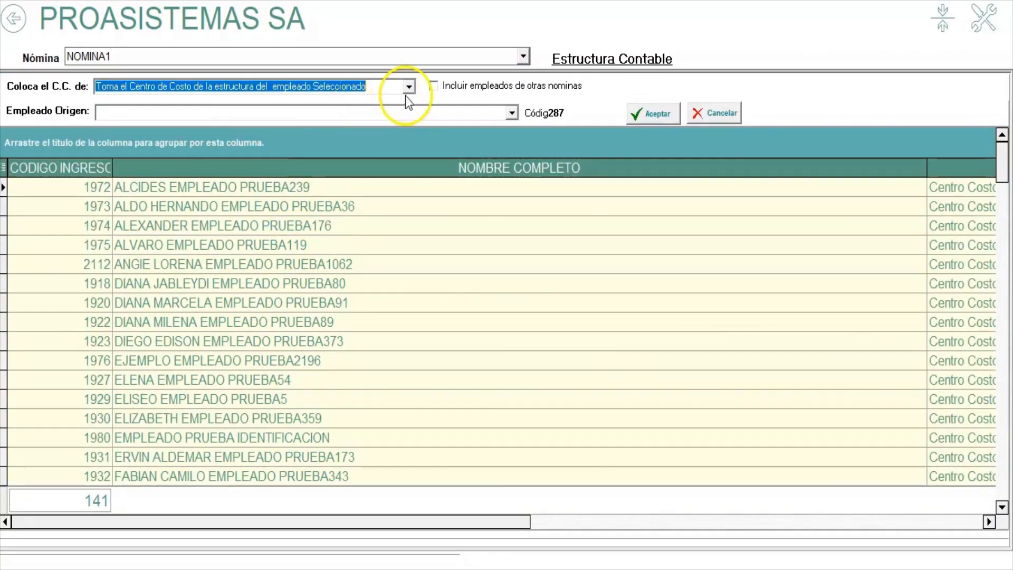
pyautogui.click(409, 87)
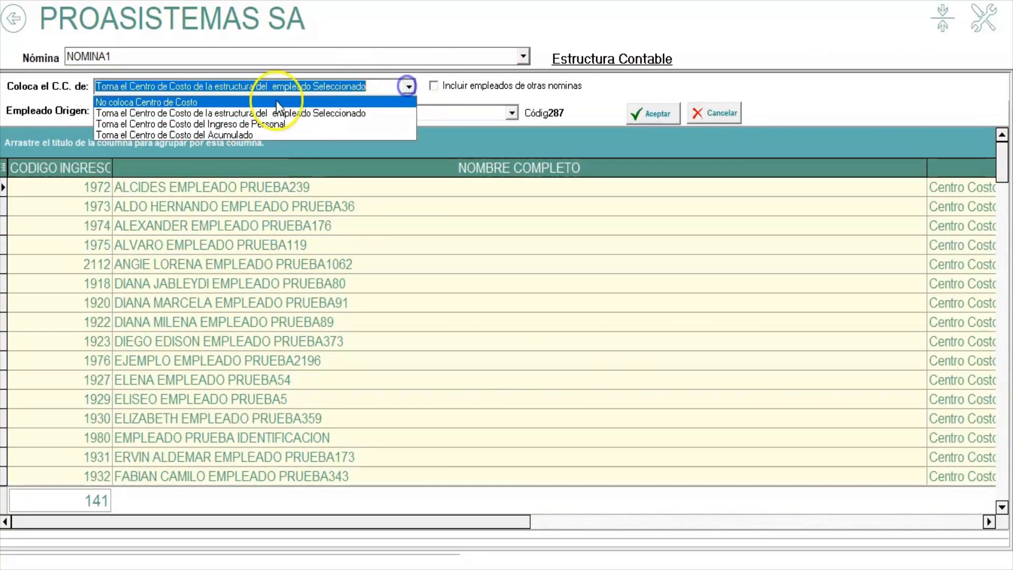
pyautogui.click(197, 136)
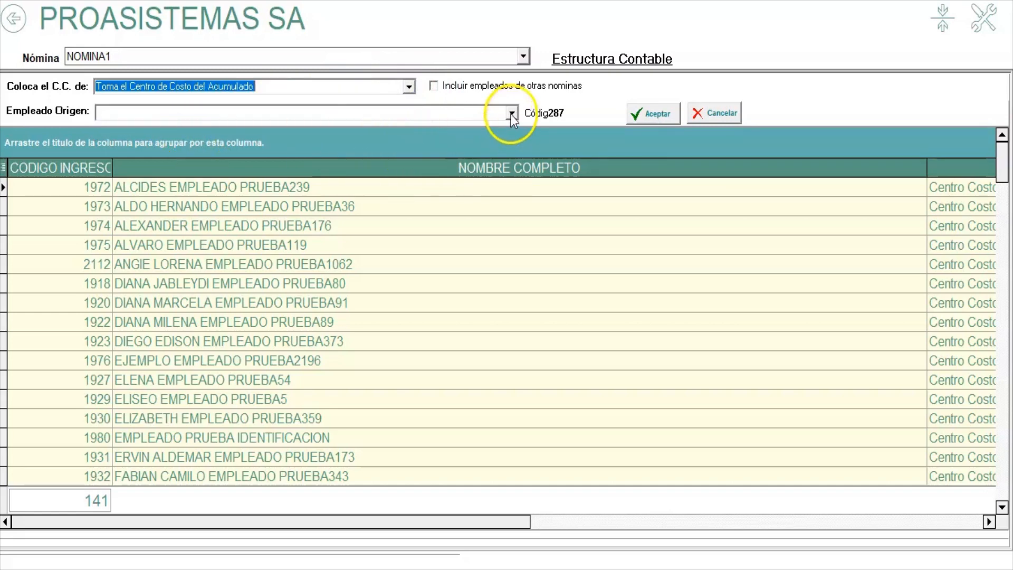
pyautogui.moveTo(925, 166); pyautogui.dragTo(382, 293)
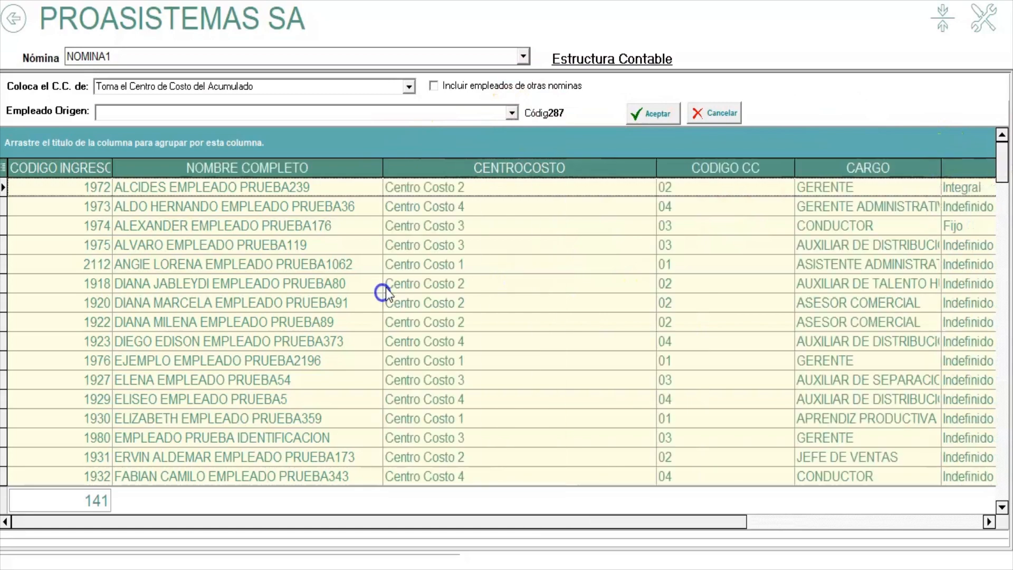
# - Choose the first employee shown in the source list as Empleado Origen and include employees from other payrolls
pyautogui.click(512, 112)
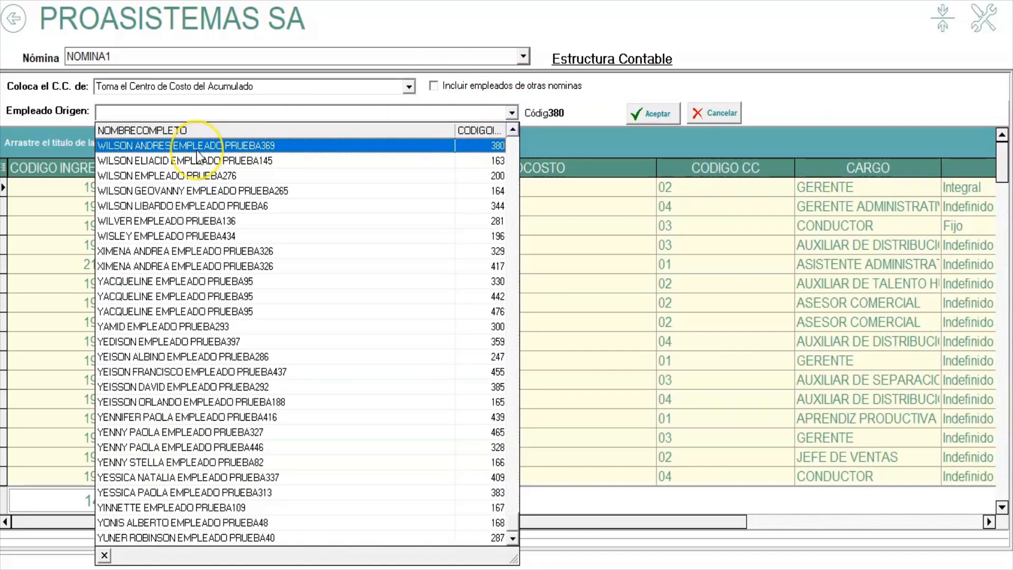
pyautogui.click(156, 151)
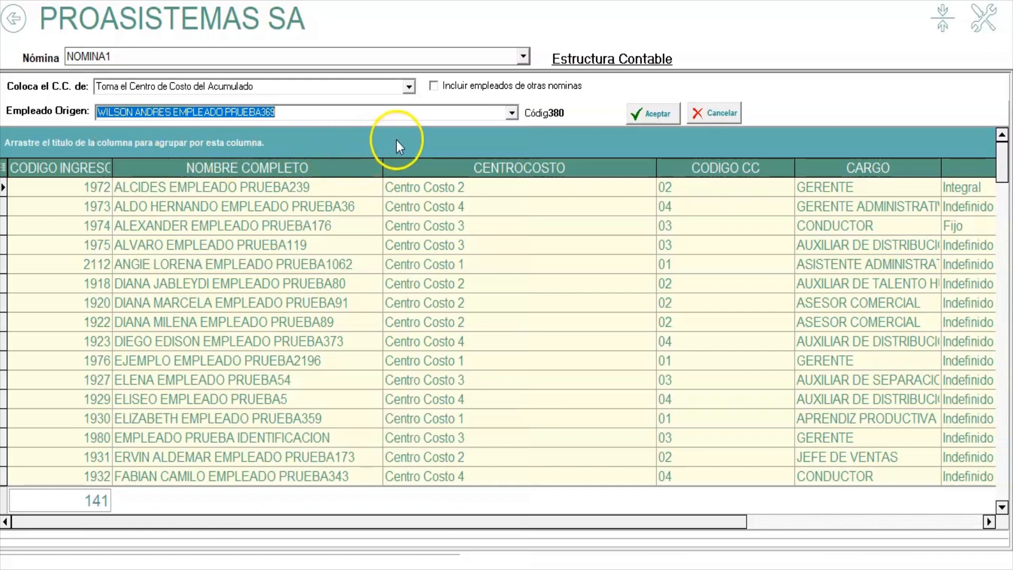
pyautogui.click(432, 87)
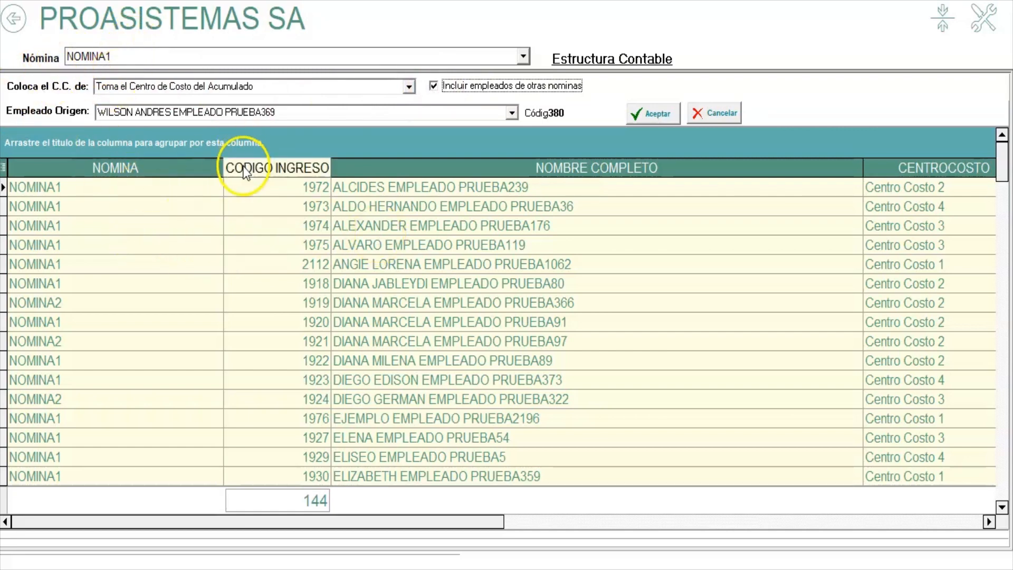
# - Filter the destination employees by the NOMINA column to show NOMINA2 only
pyautogui.click(216, 168)
pyautogui.click(50, 226)
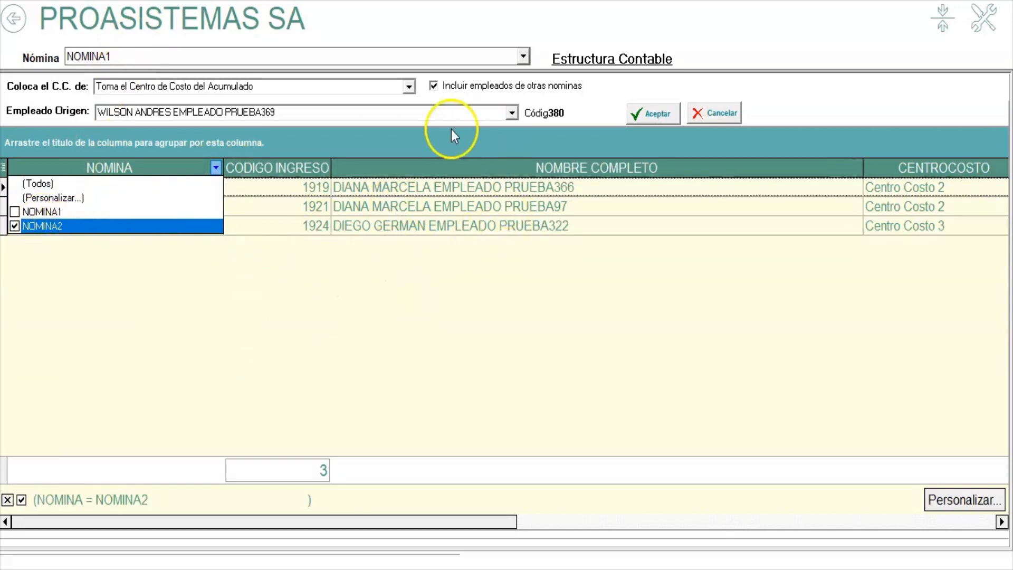
pyautogui.click(163, 281)
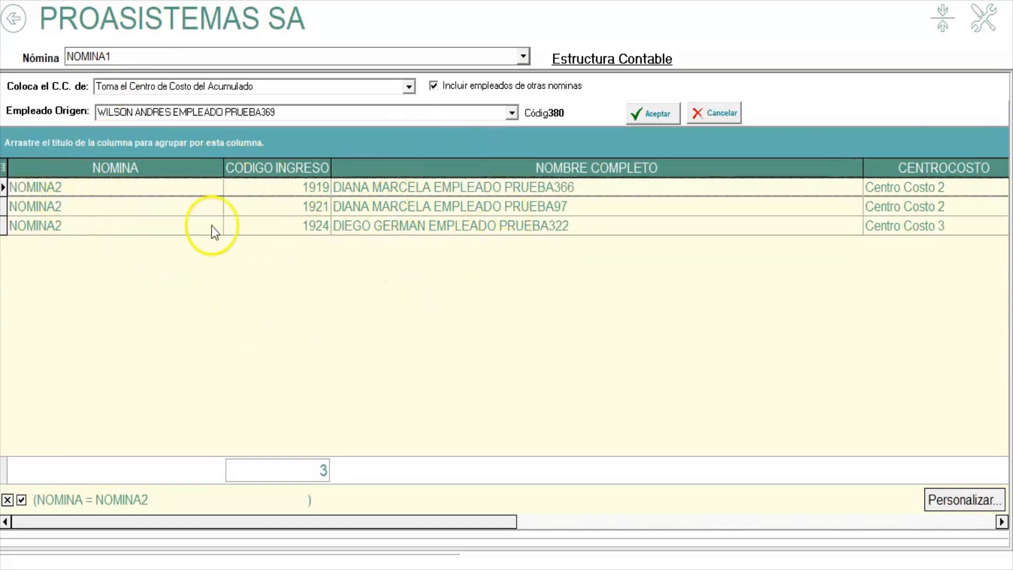
pyautogui.click(218, 168)
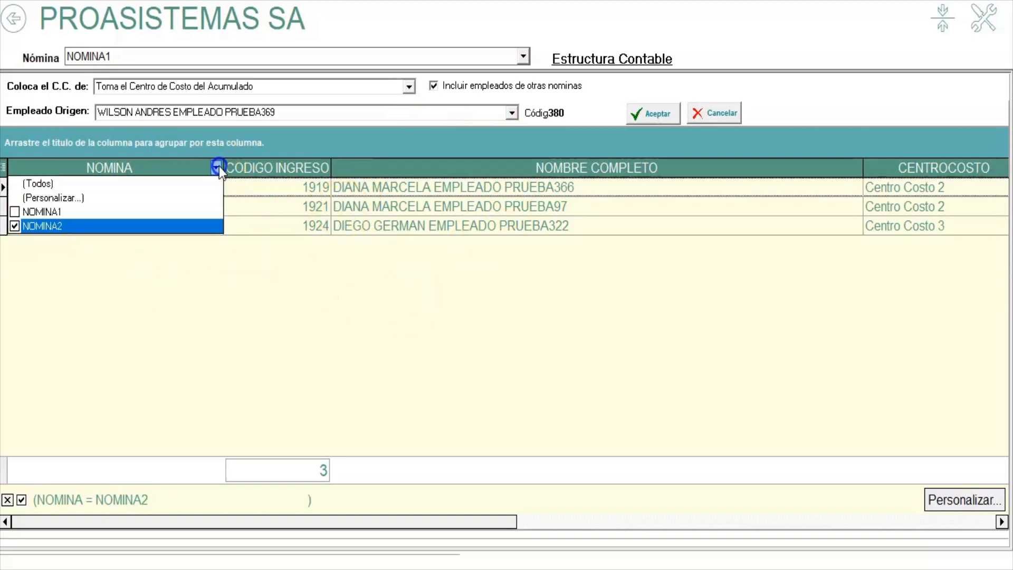
pyautogui.click(272, 292)
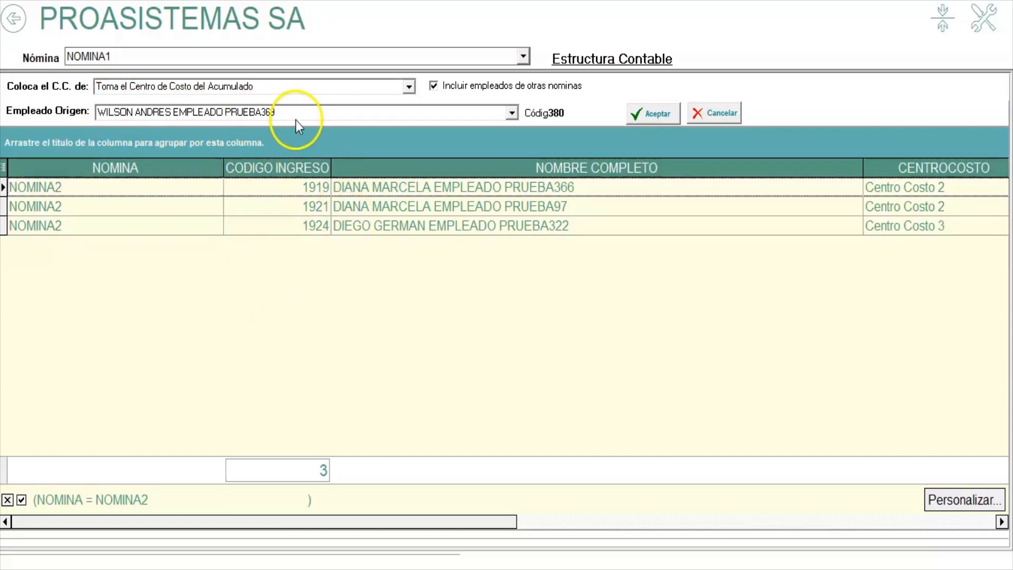
# - Narrow the NOMBRE COMPLETO column of the destination employee list to bring the cost centre code and job columns into view
pyautogui.moveTo(280, 112); pyautogui.dragTo(65, 112)
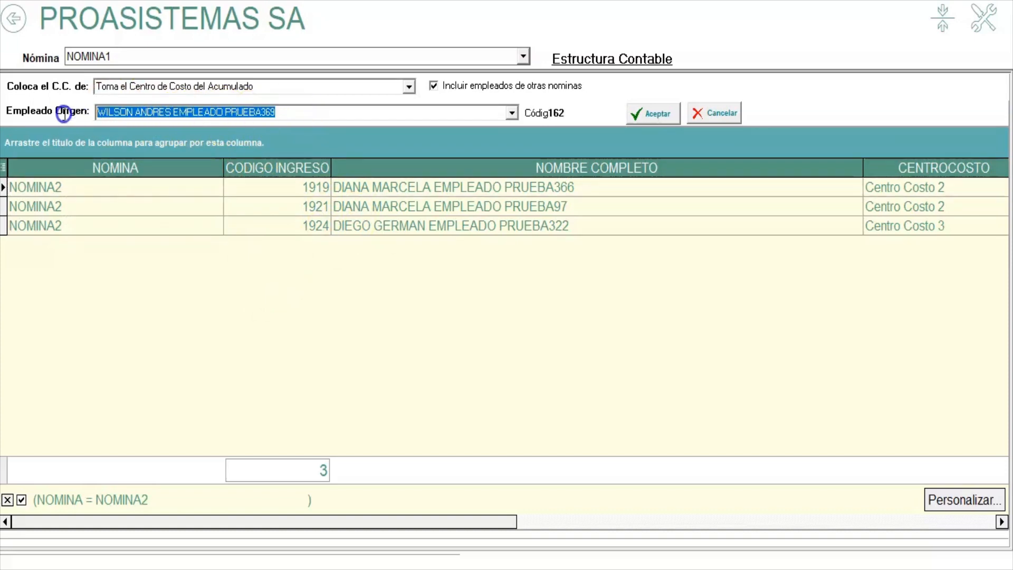
pyautogui.click(280, 112)
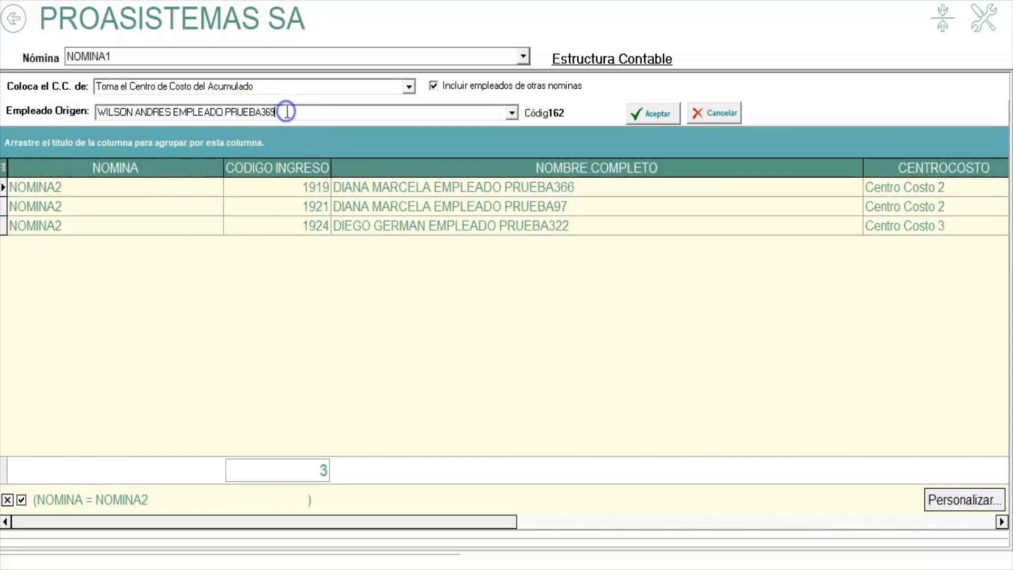
pyautogui.click(357, 192)
pyautogui.moveTo(855, 169)
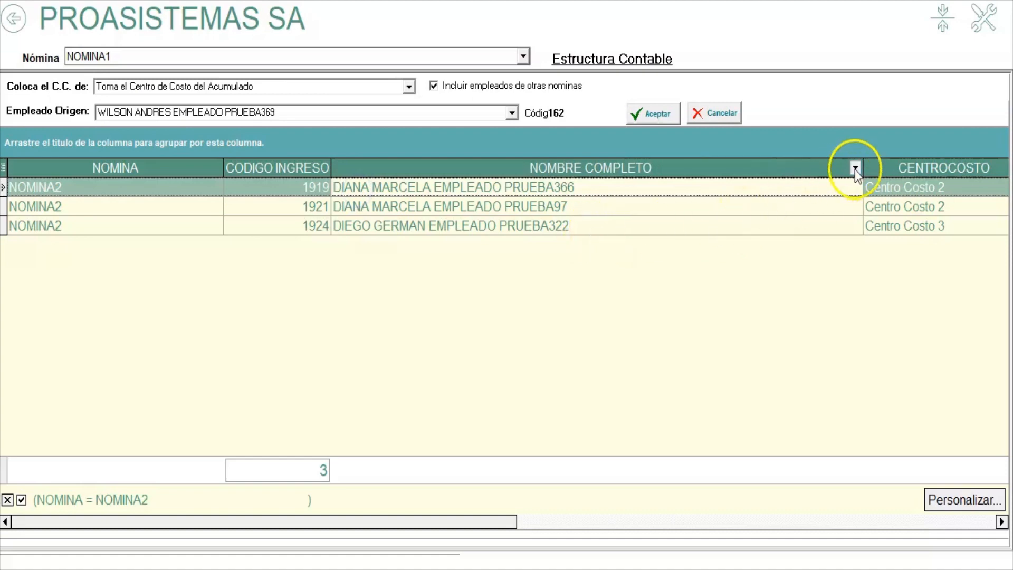
pyautogui.moveTo(863, 167); pyautogui.dragTo(605, 175)
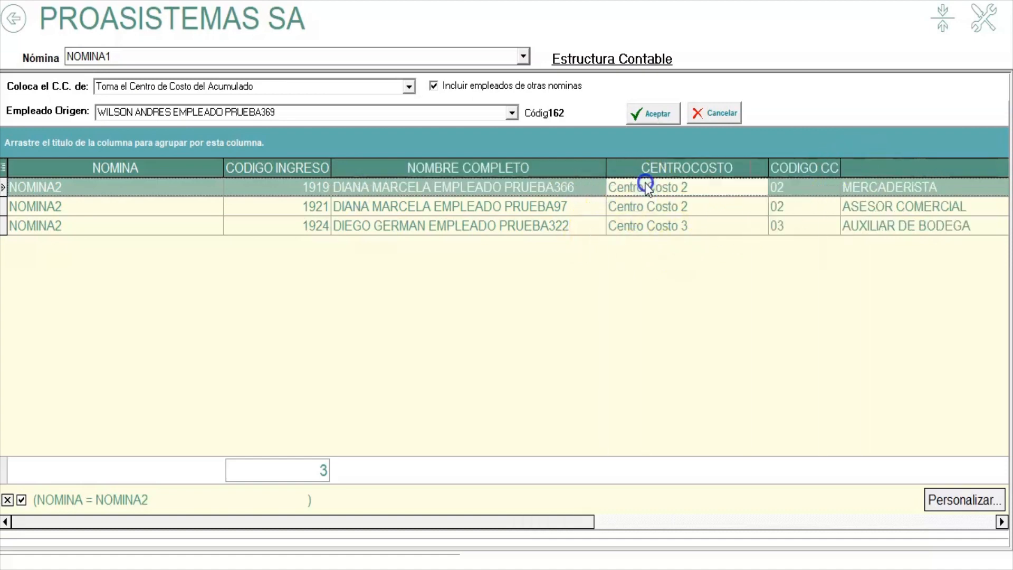
pyautogui.click(705, 207)
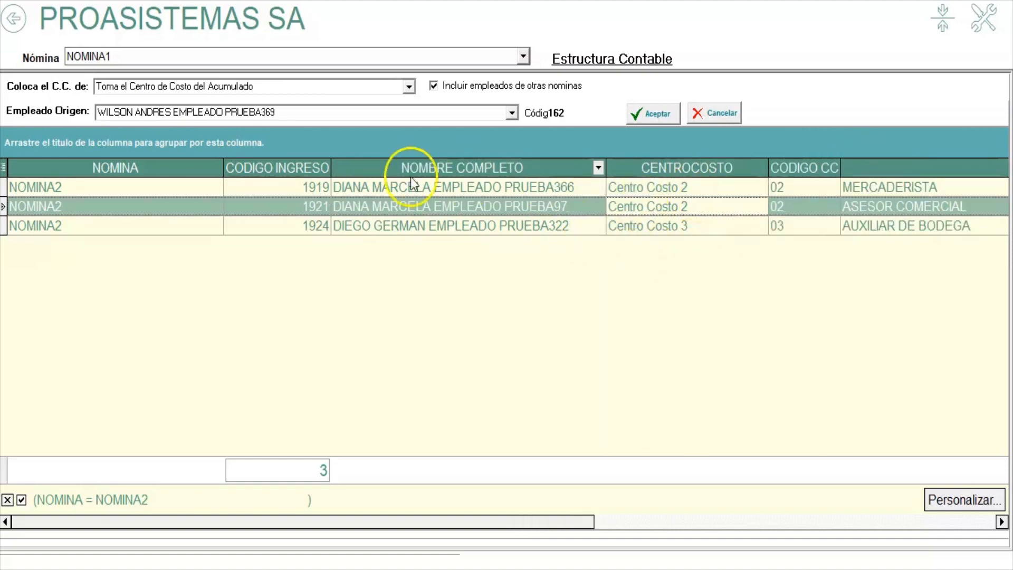
# - Compare Empleado Origen with the NOMINA2 destination employees and their assigned cost centres
pyautogui.moveTo(295, 112); pyautogui.dragTo(71, 115)
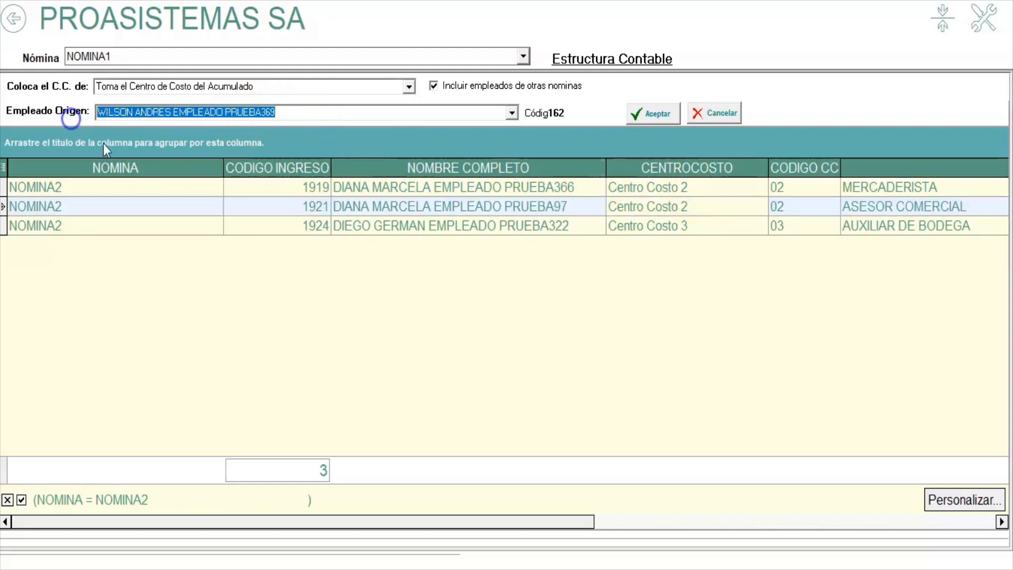
pyautogui.click(535, 187)
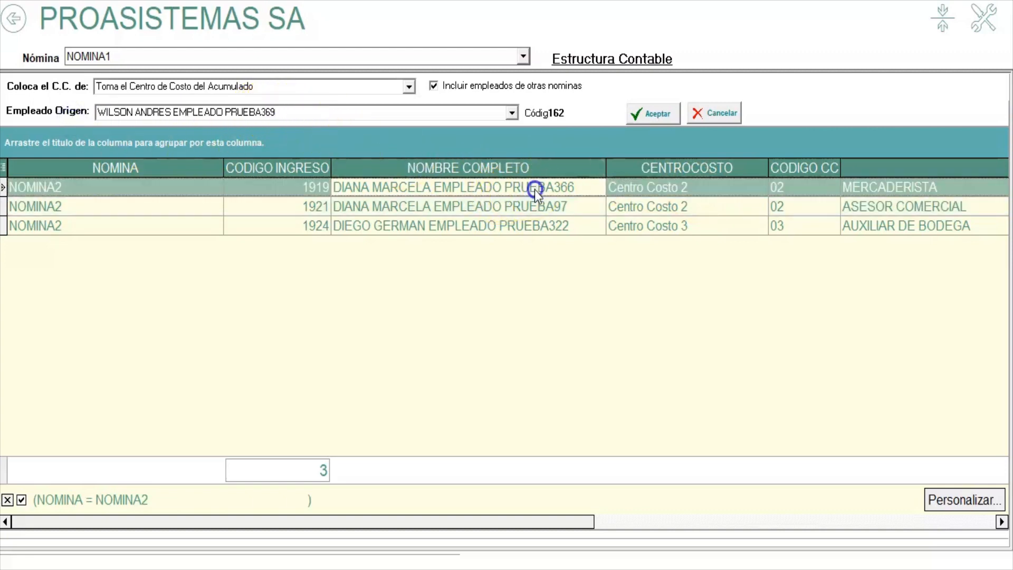
pyautogui.click(539, 206)
pyautogui.click(552, 225)
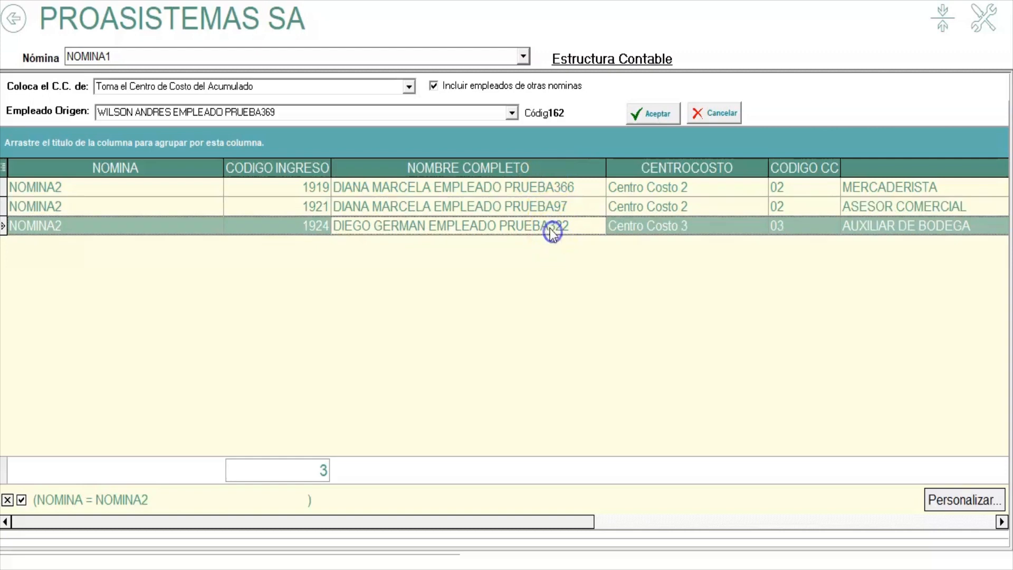
pyautogui.click(663, 188)
pyautogui.click(673, 206)
pyautogui.click(672, 226)
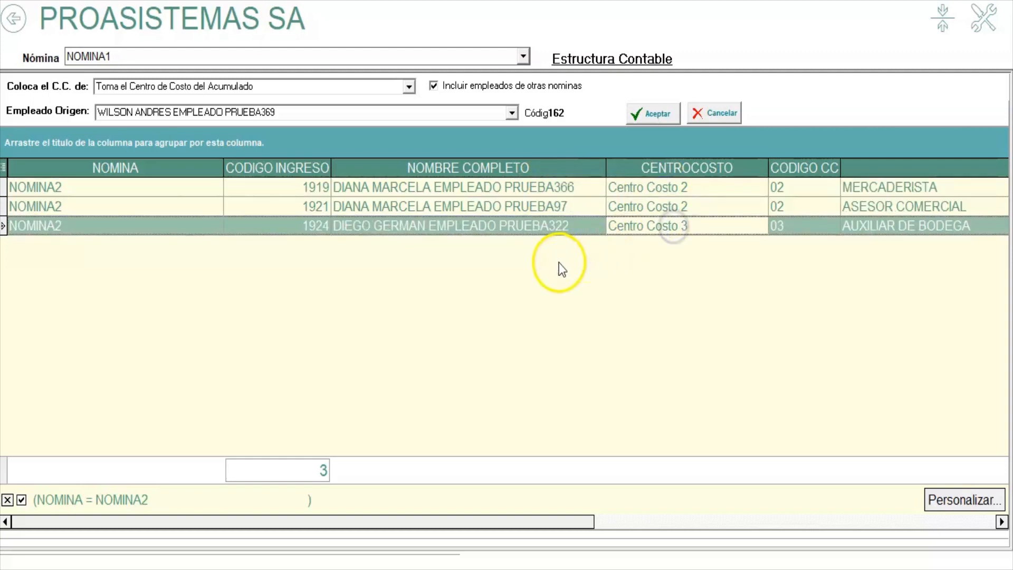
# - Mark all the filtered NOMINA2 employees and try to copy the source employee's accounting structure to them
pyautogui.click(581, 189)
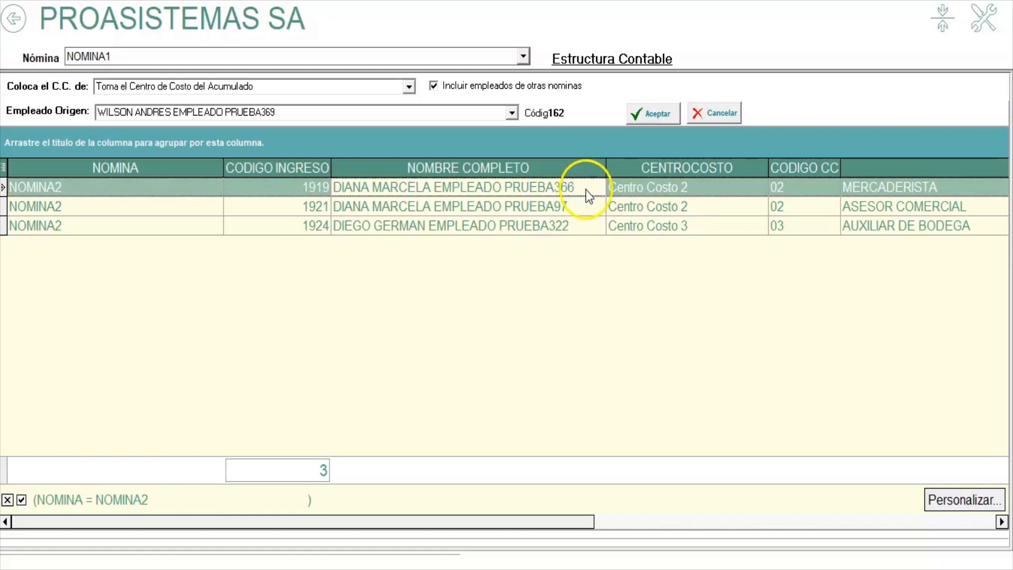
pyautogui.click(589, 206)
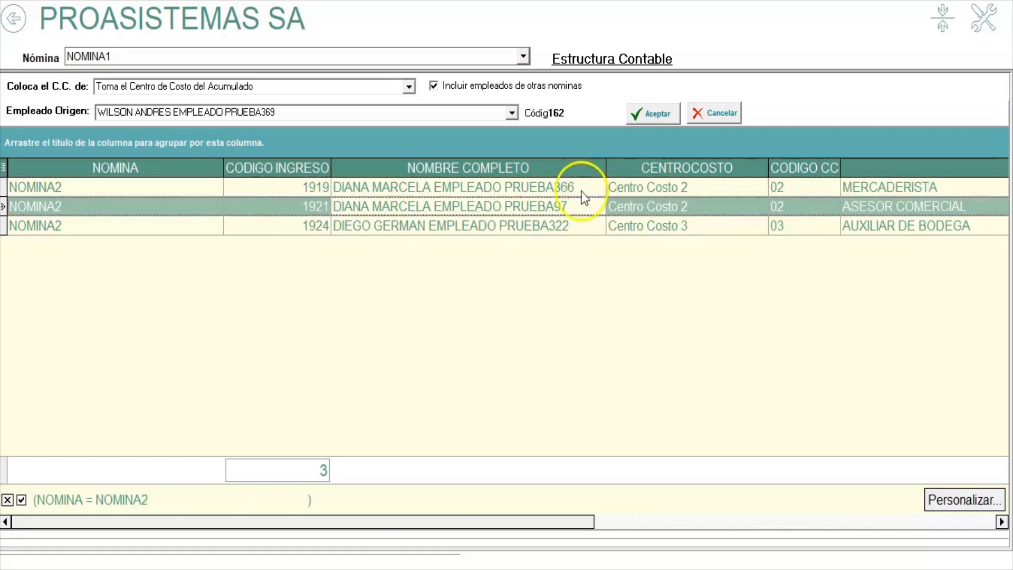
pyautogui.click(579, 190)
pyautogui.rightClick(581, 191)
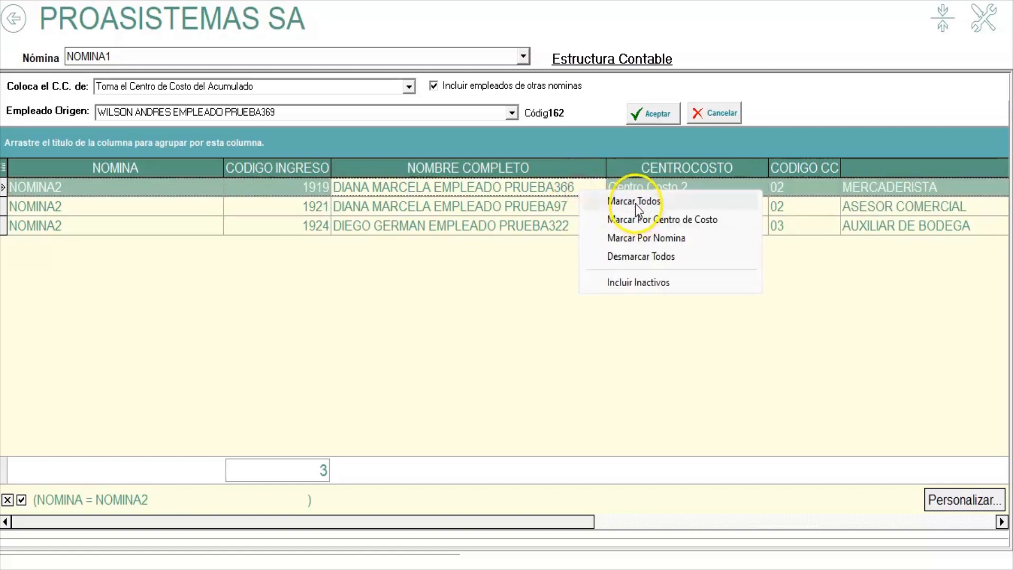
pyautogui.click(636, 203)
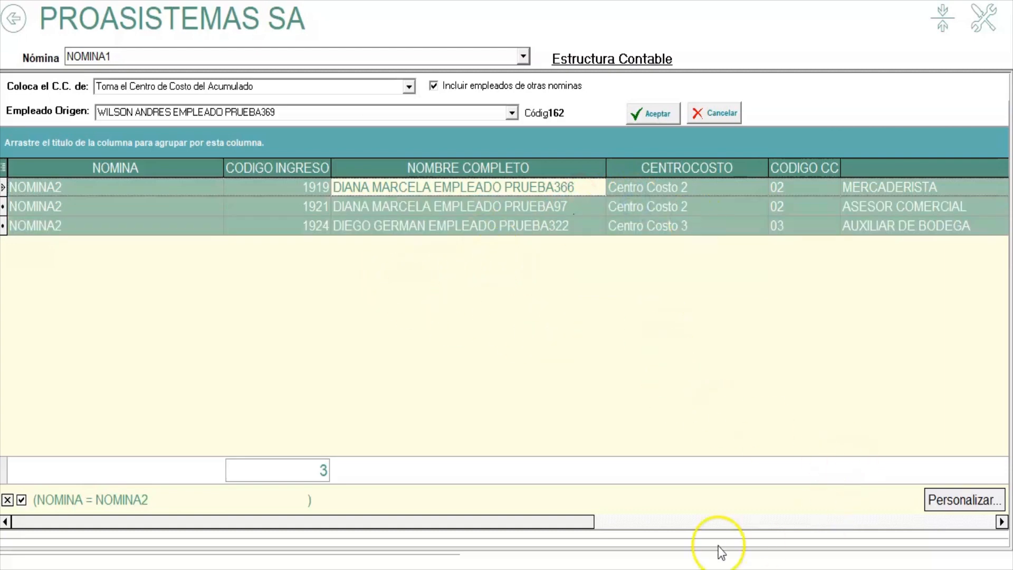
pyautogui.click(650, 115)
pyautogui.click(347, 191)
pyautogui.click(533, 208)
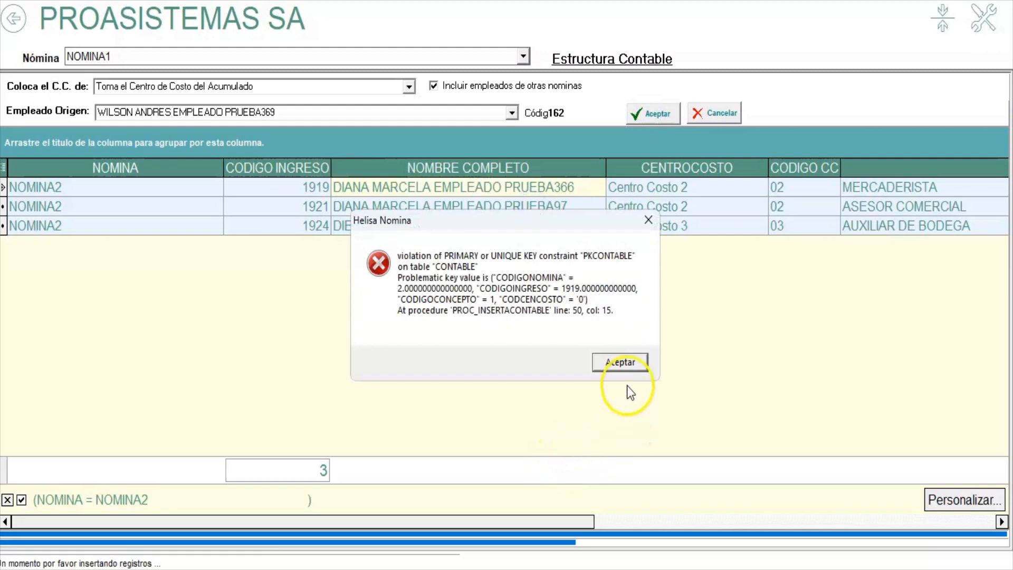
pyautogui.click(624, 361)
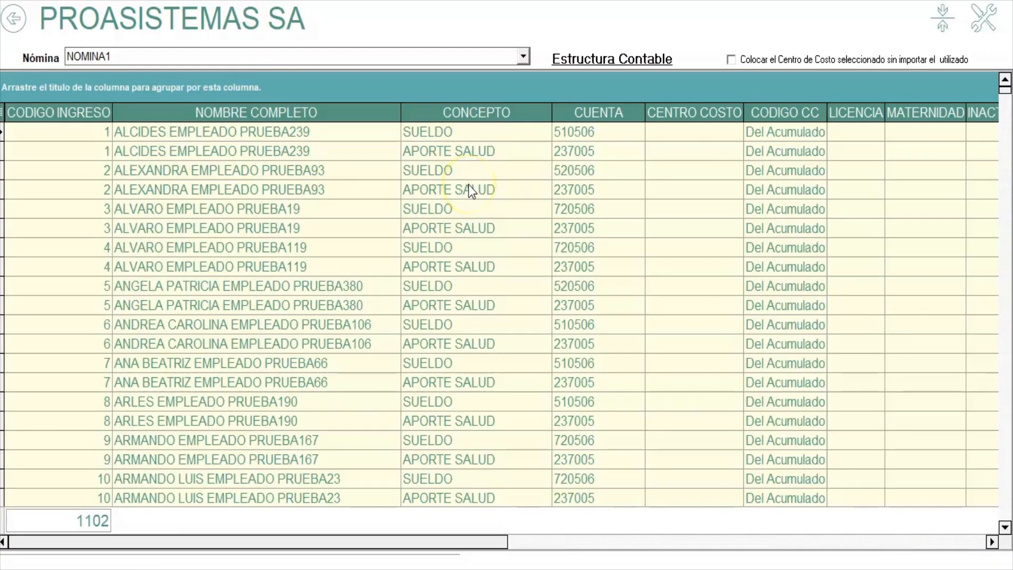
# - Examine the structure list's deletion options: Eliminar, Elimina Todos and Elimina estructura de empleados retirados
pyautogui.rightClick(469, 186)
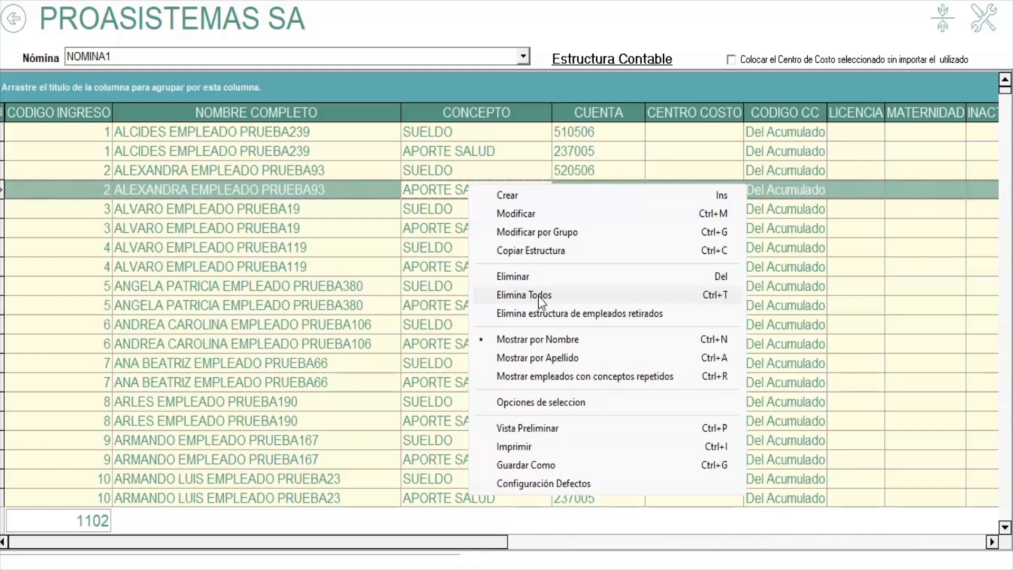
pyautogui.click(515, 281)
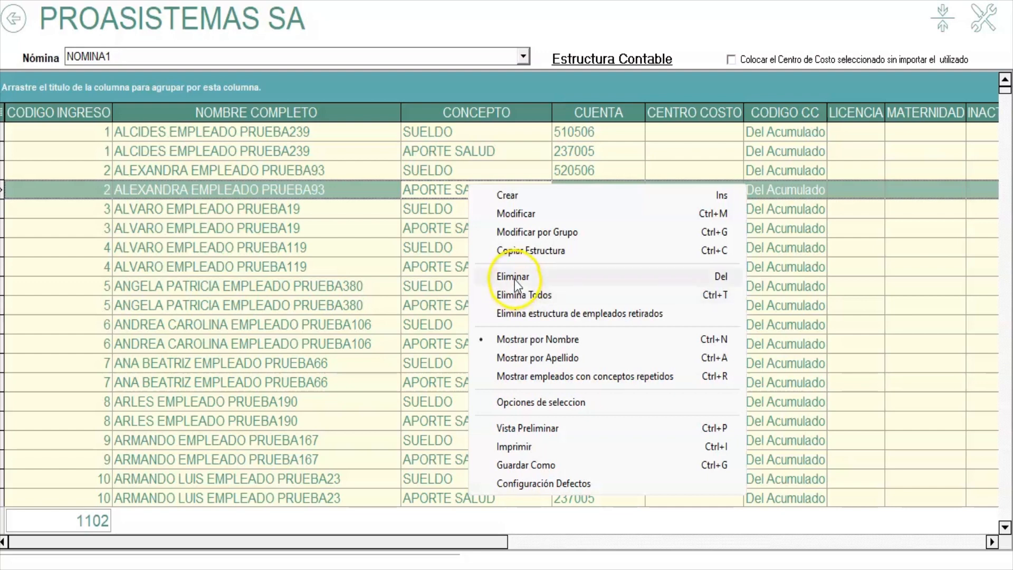
pyautogui.click(372, 185)
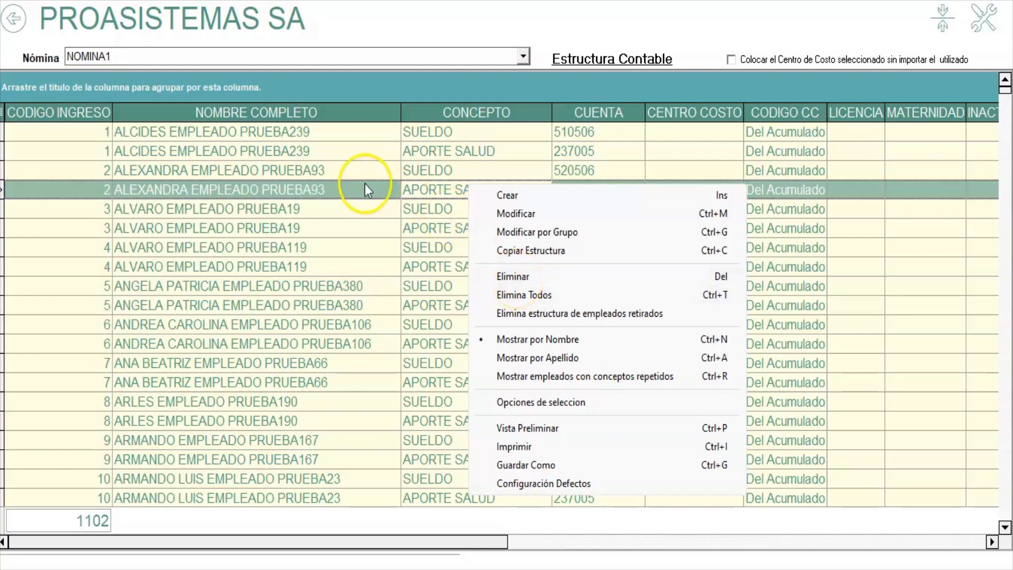
pyautogui.click(471, 190)
pyautogui.rightClick(471, 190)
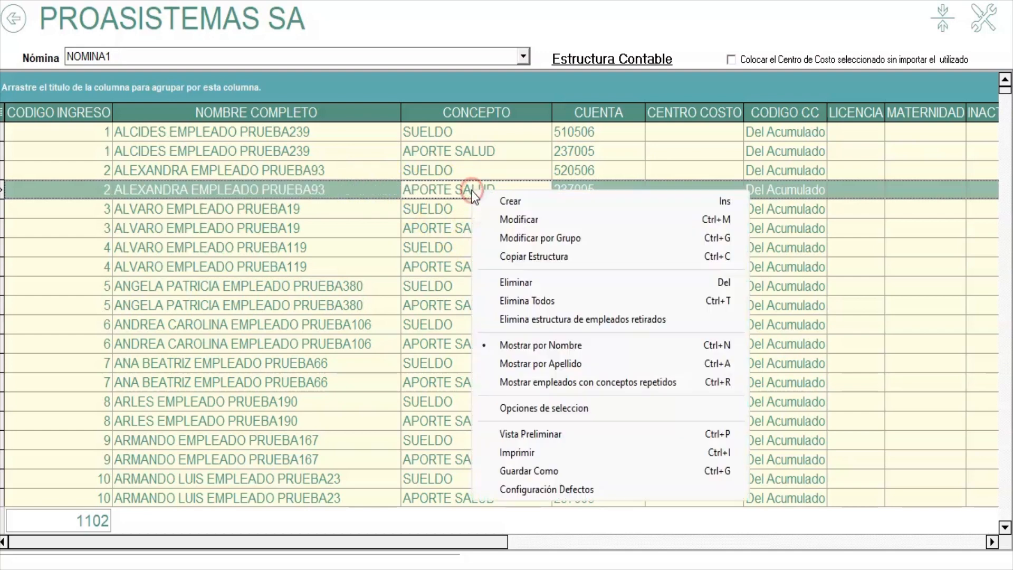
pyautogui.click(534, 281)
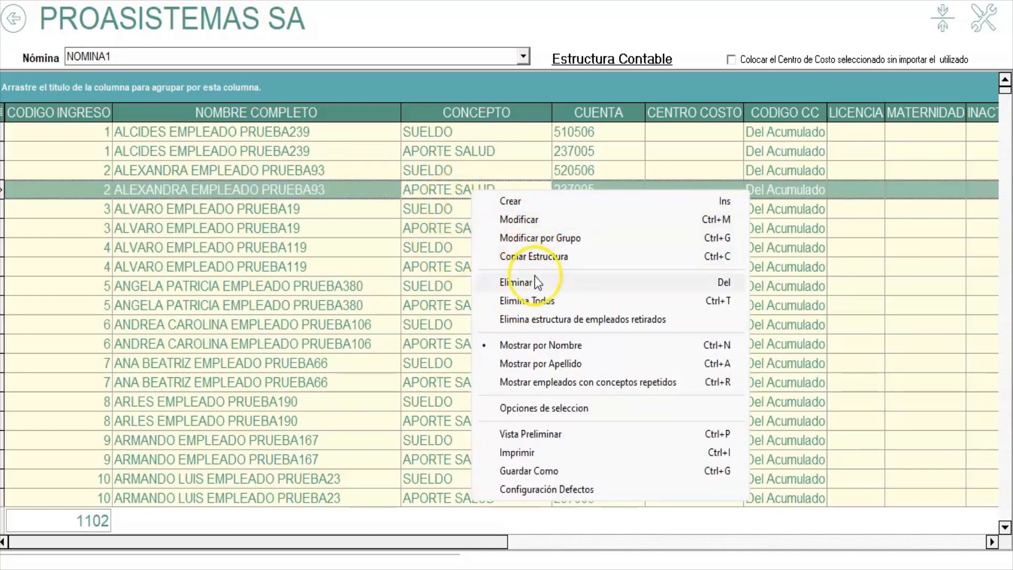
pyautogui.click(648, 320)
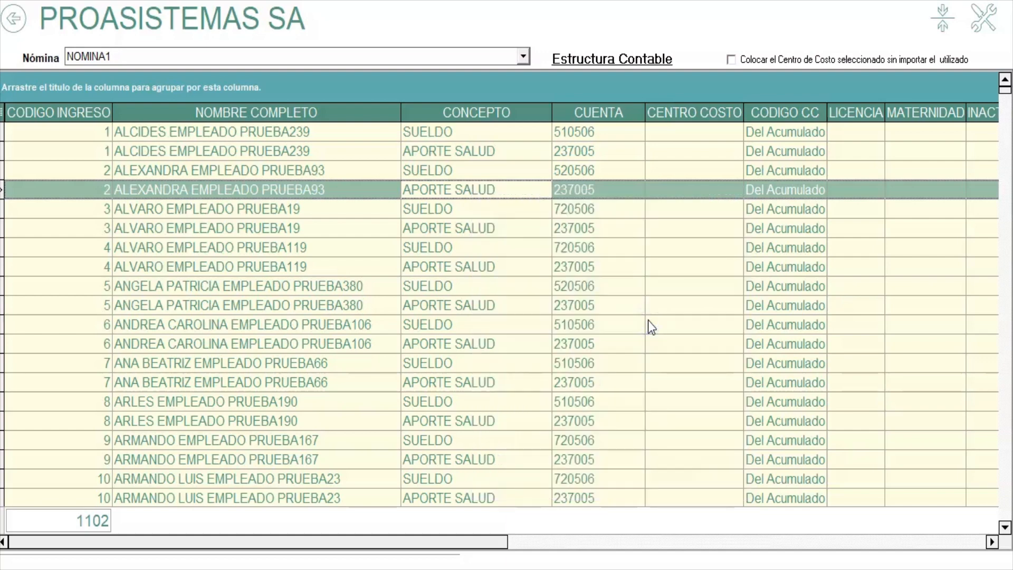
# - Examine the options for showing employees by name, by surname or with repeated concepts, and check several employee rows
pyautogui.rightClick(584, 298)
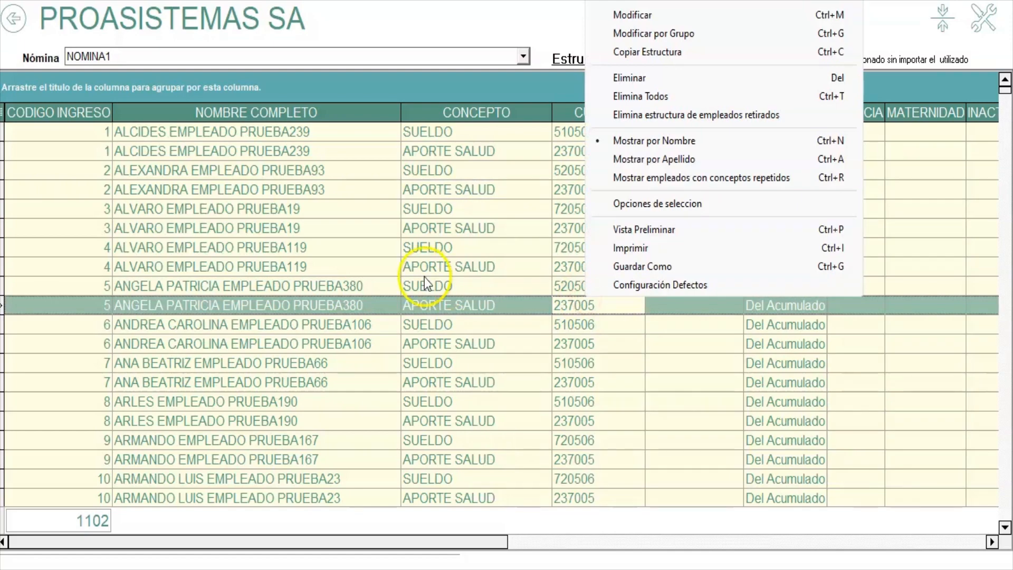
pyautogui.click(379, 260)
pyautogui.rightClick(606, 228)
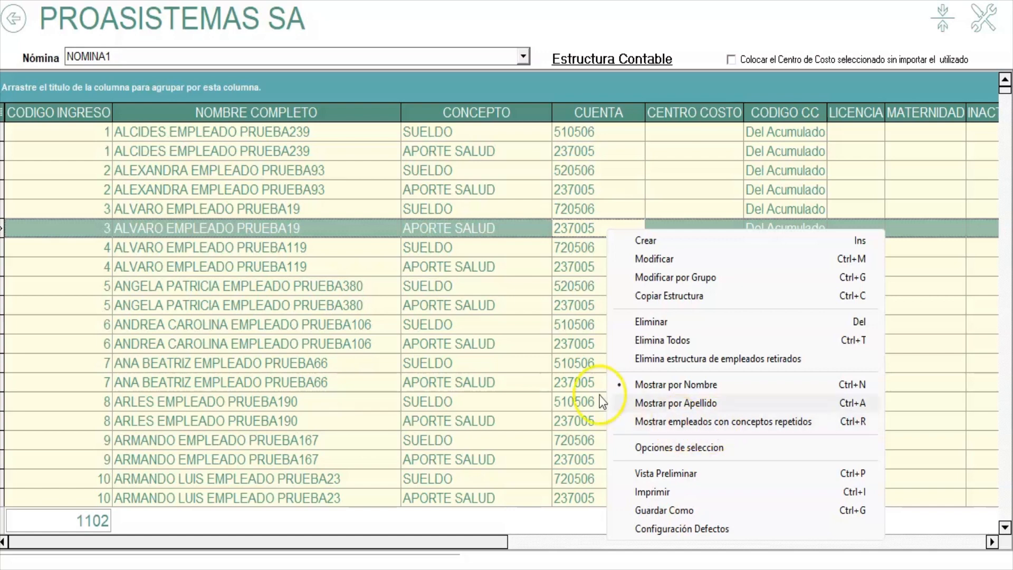
pyautogui.click(452, 261)
pyautogui.click(228, 230)
pyautogui.click(248, 191)
pyautogui.click(268, 264)
pyautogui.click(268, 305)
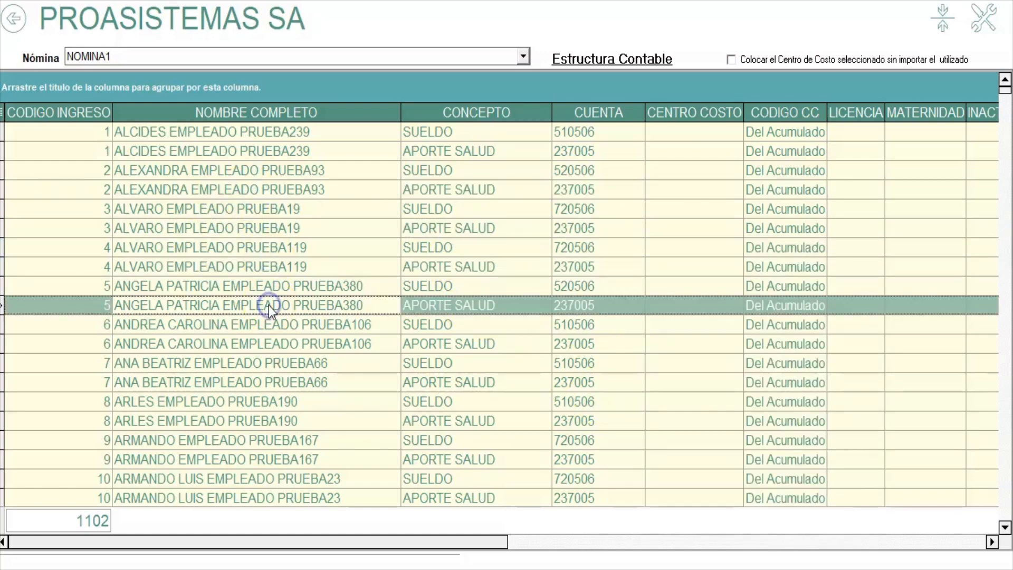
pyautogui.rightClick(140, 325)
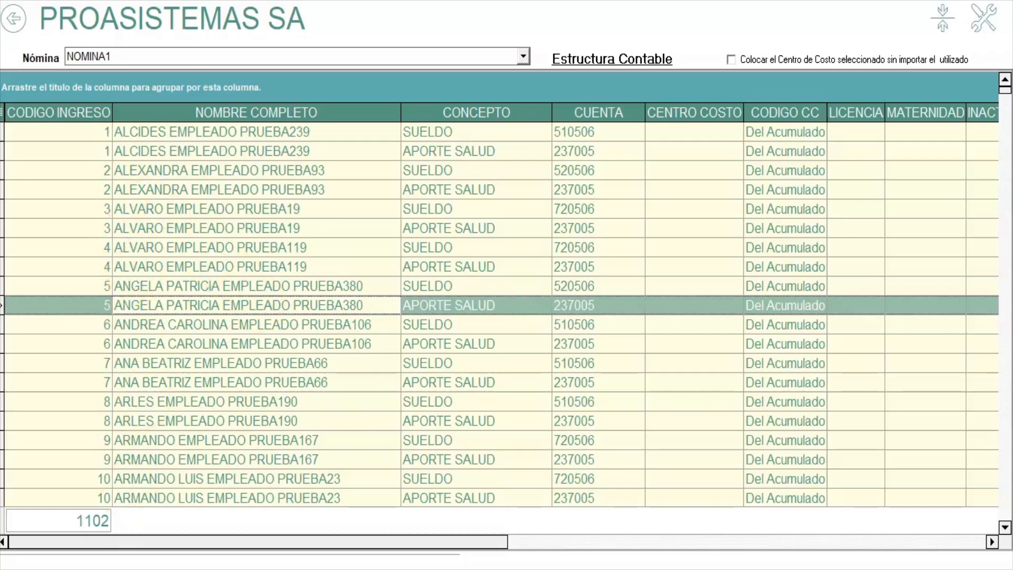